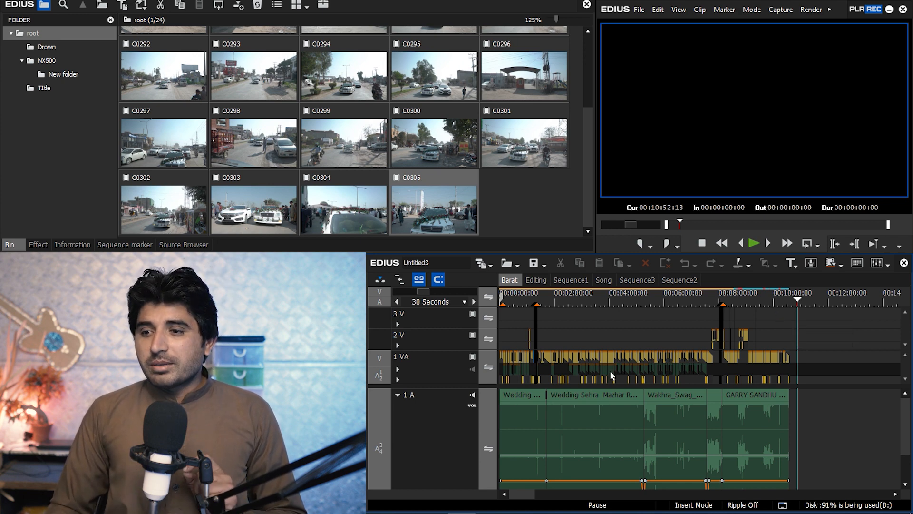
Mute the 1 A audio track and play the Barat sequence from the start of the DJI_0161 clip.
left_click(472, 395)
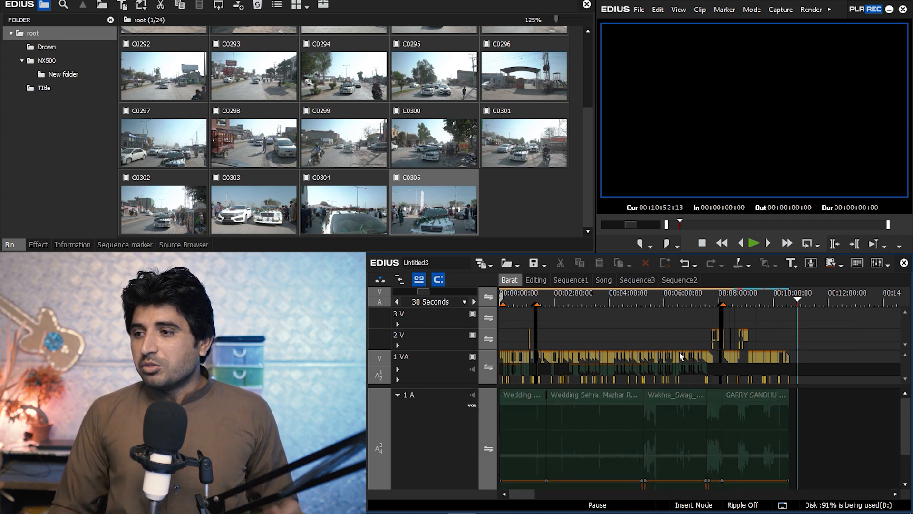
left_click(717, 305)
scroll(729, 318, "up", 5)
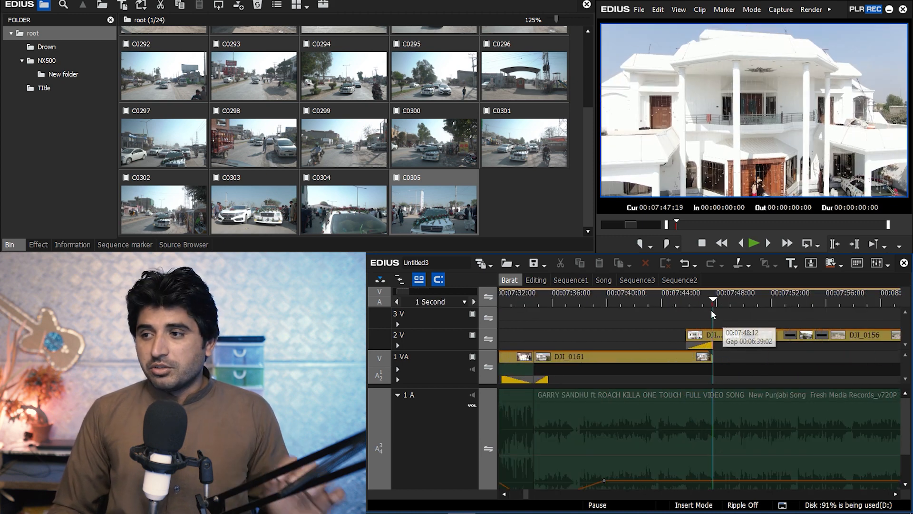
left_click_drag(695, 295, 572, 302)
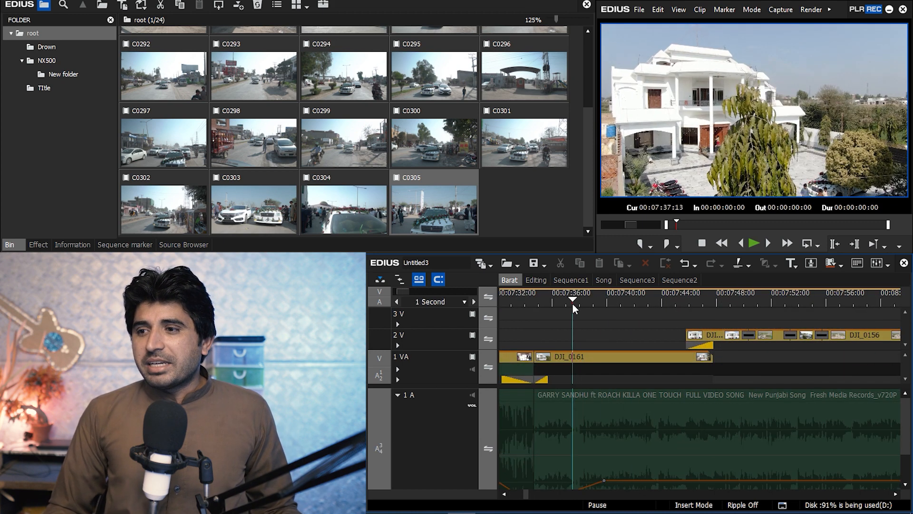
key("Page_Up")
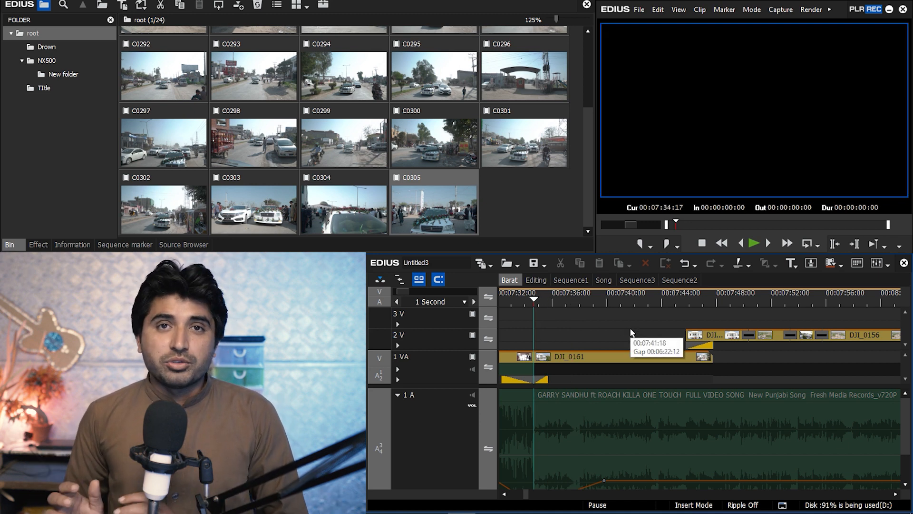
key("space")
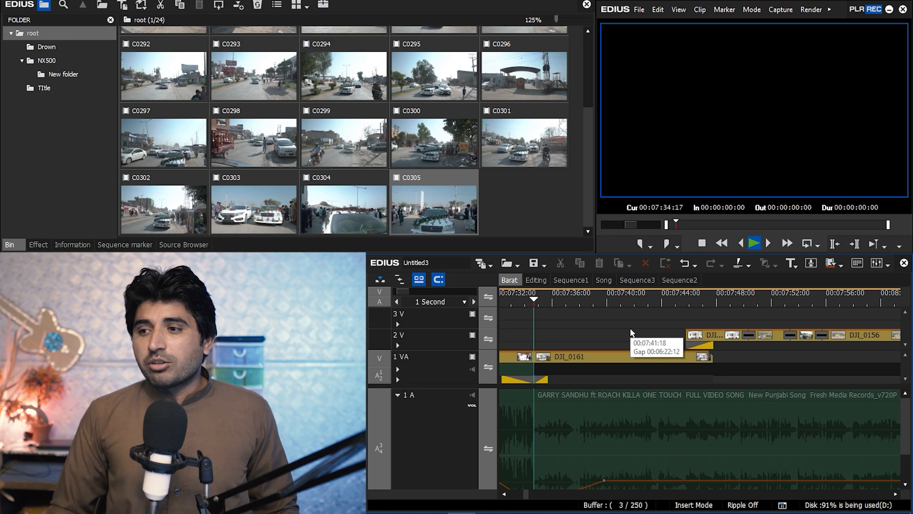
scroll(701, 327, "down", 2)
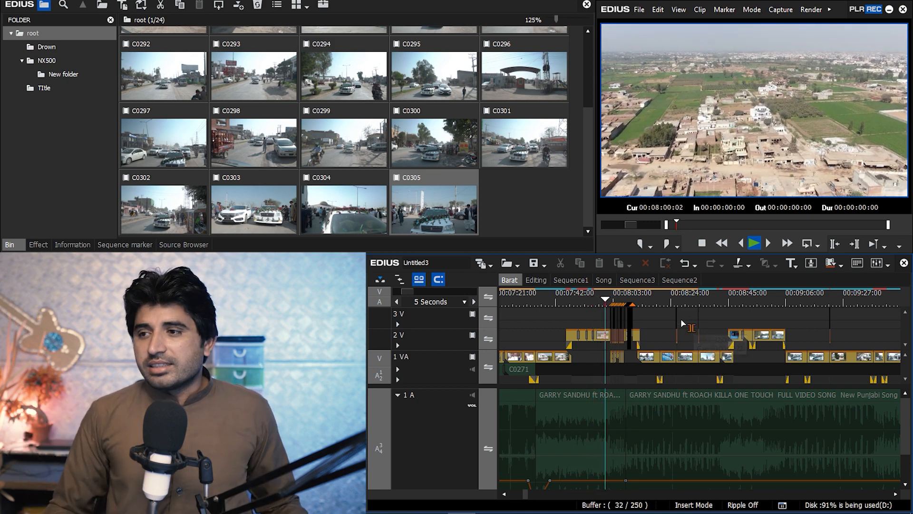
scroll(746, 352, "up", 2)
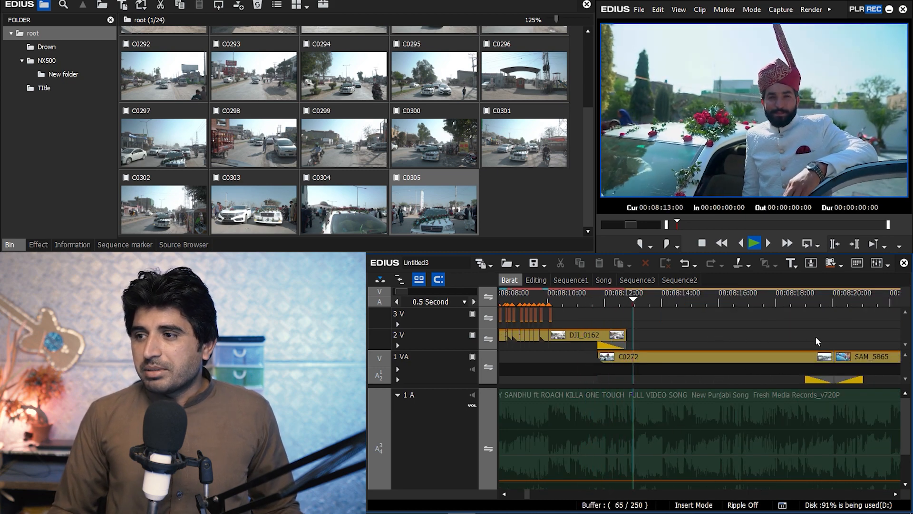
scroll(792, 336, "down", 1, "ctrl")
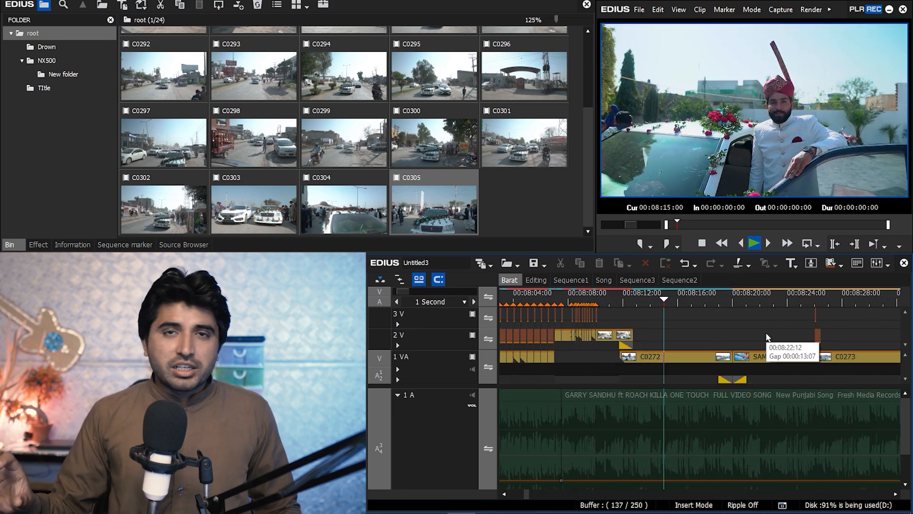
scroll(766, 337, "down", 4, "ctrl")
scroll(625, 364, "up", 3, "ctrl")
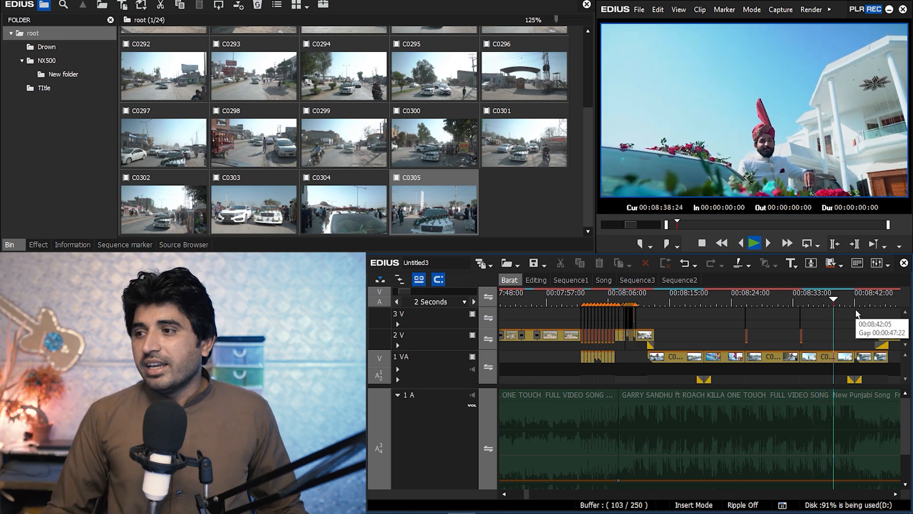
Park the playhead at 00:08:34:16 on the C0274 clip and display the clip's applied effects.
left_click(829, 300)
left_click_drag(819, 300, 702, 304)
scroll(815, 306, "up", 4)
left_click(787, 297)
left_click(735, 359)
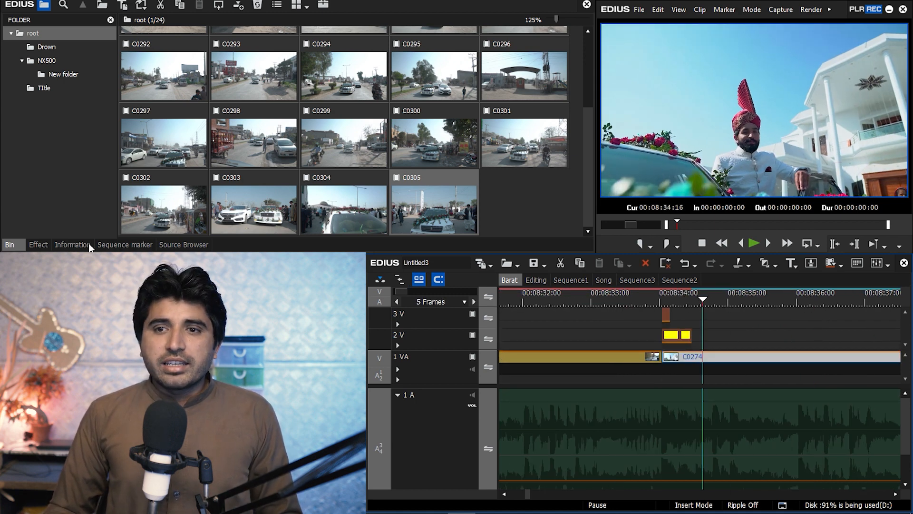
left_click(71, 245)
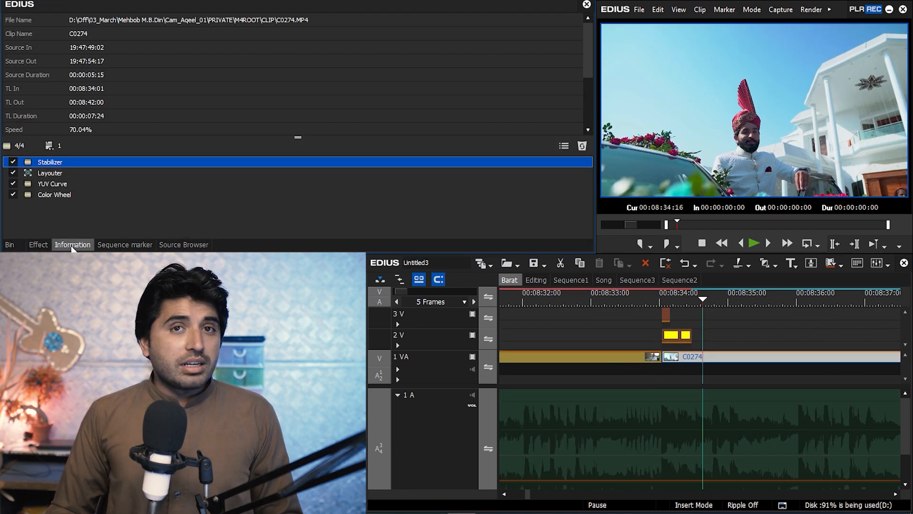
Disable the YUV Curve and Color Wheel effects together on the C0274 clip, leaving YUV Curve selected.
left_click_drag(37, 220, 65, 190)
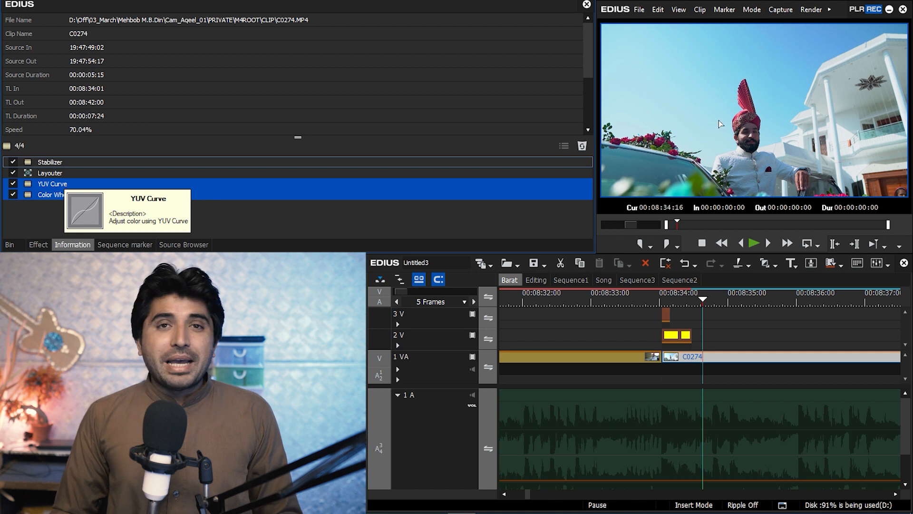
left_click(14, 188)
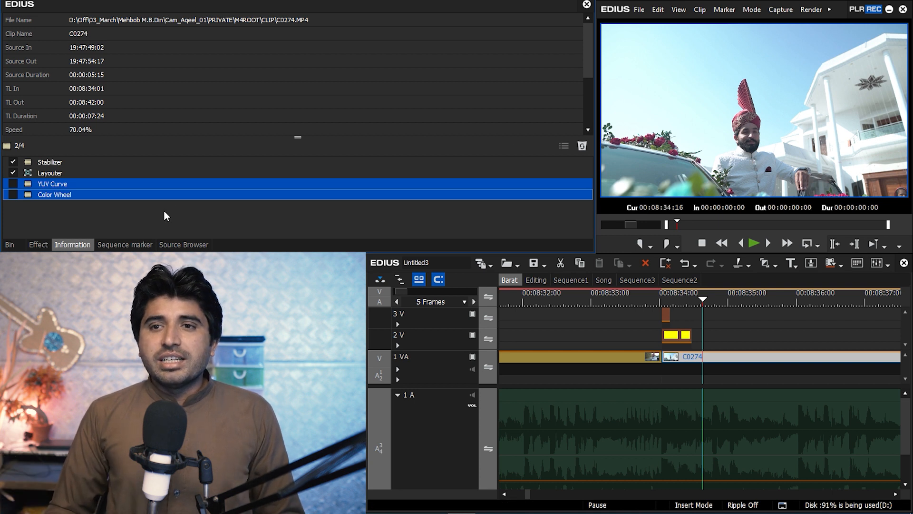
left_click(70, 187)
left_click(57, 184)
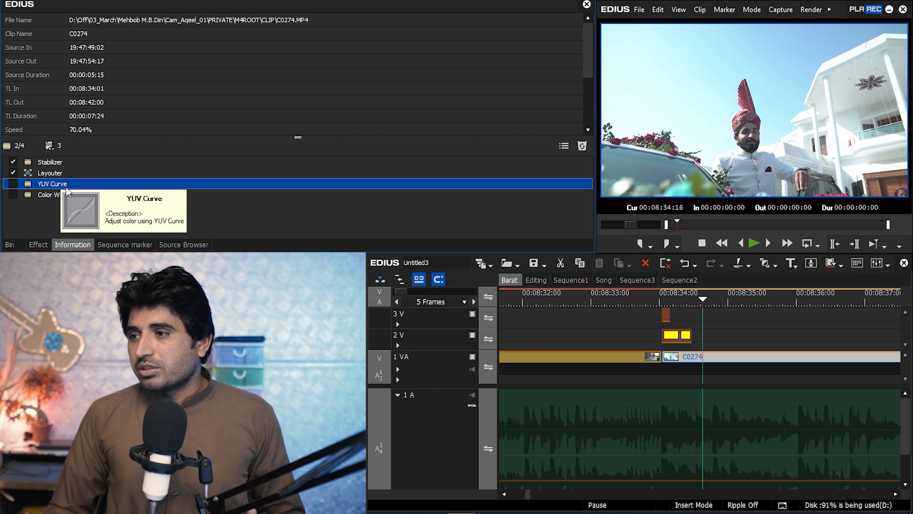
Show the Vector Scope/Waveform for the ungraded C0274 frame and place it clear of the preview and effect list.
left_click(886, 264)
mouse_move(810, 293)
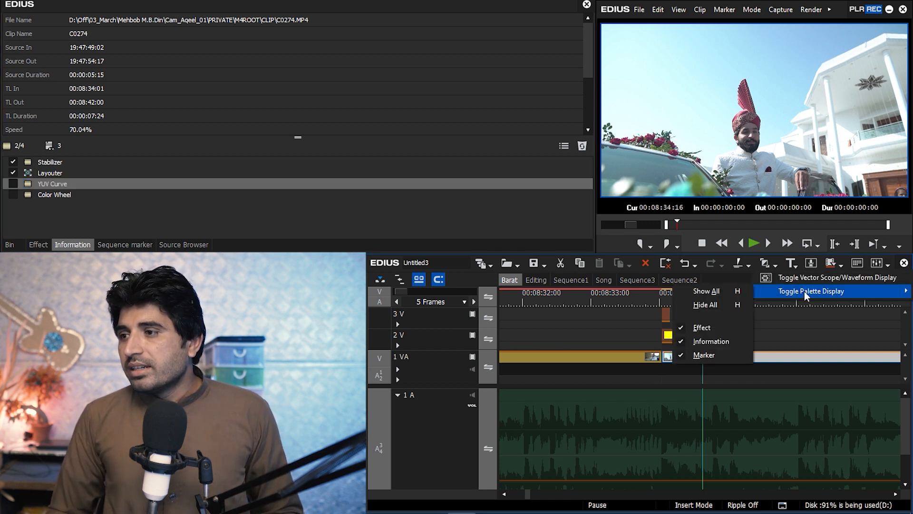
left_click(833, 277)
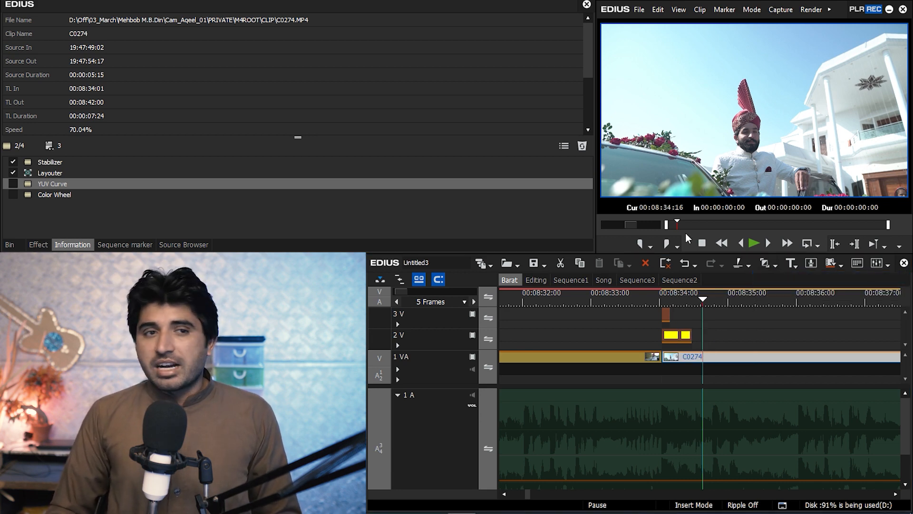
left_click_drag(350, 38, 358, 25)
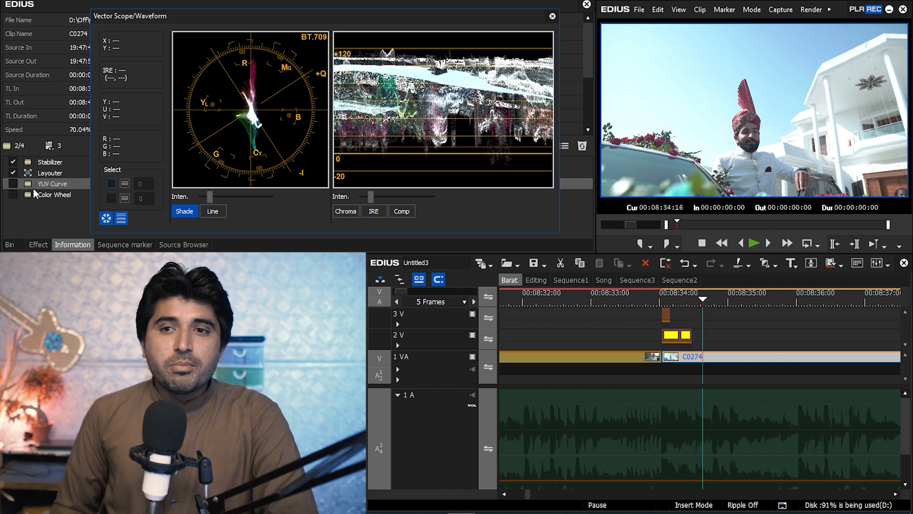
Enable the YUV Curve effect on the C0274 clip, examine the frame in the Vector Scope/Waveform, and close the scope.
left_click(15, 184)
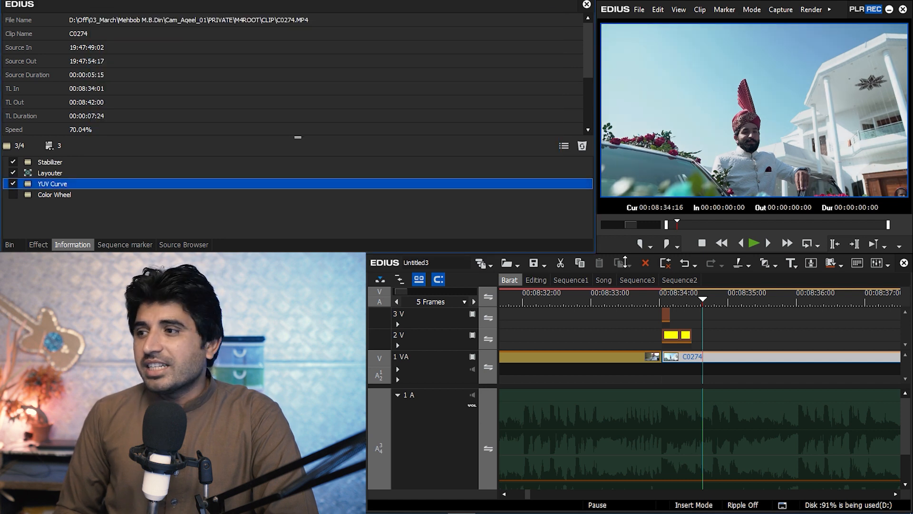
left_click(888, 265)
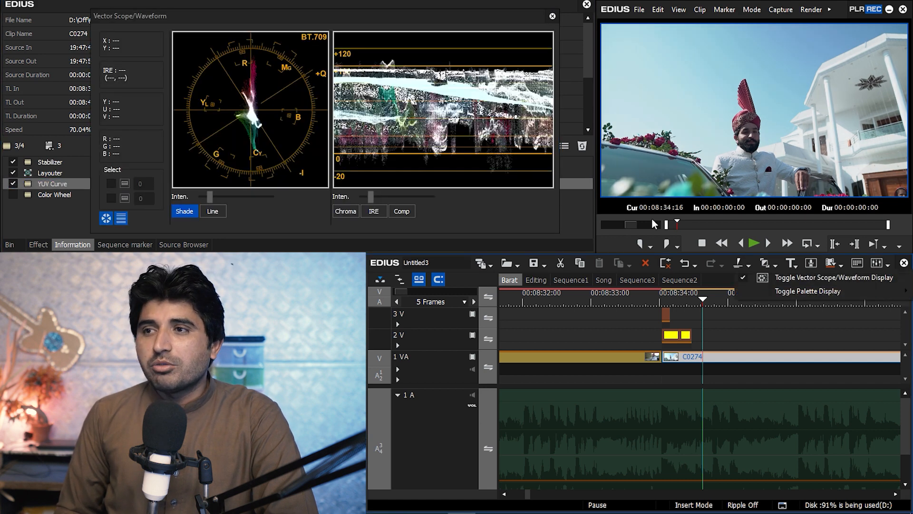
left_click(489, 27)
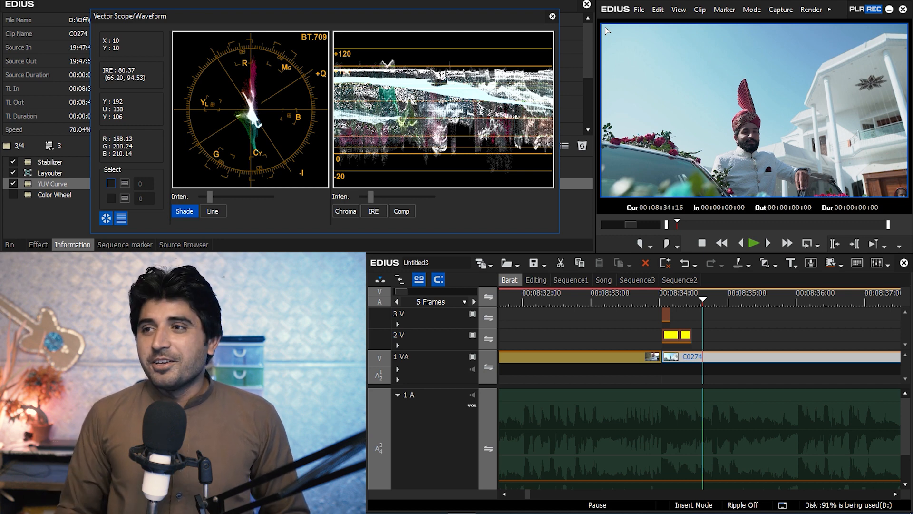
left_click(552, 16)
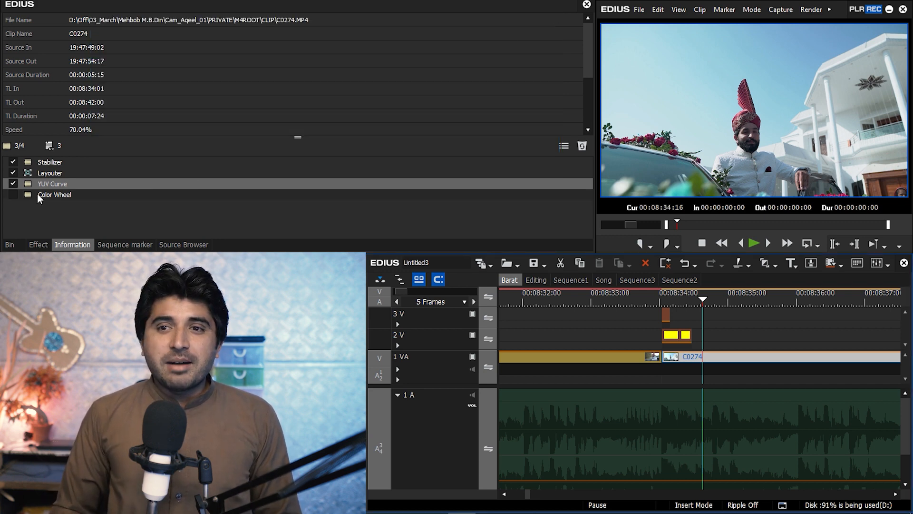
Review the C0274 clip's Color Wheel settings, accept them with saturation 15, and enable the effect.
double_click(52, 194)
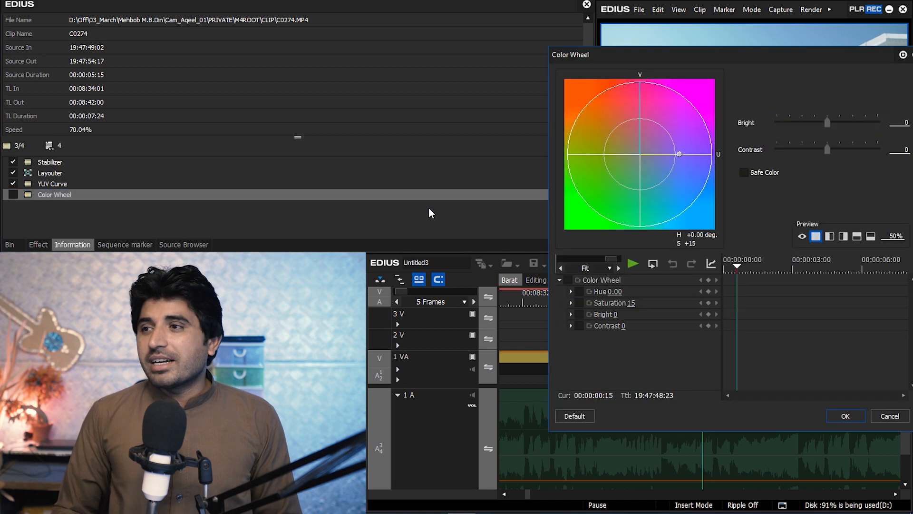
left_click_drag(797, 59, 485, 22)
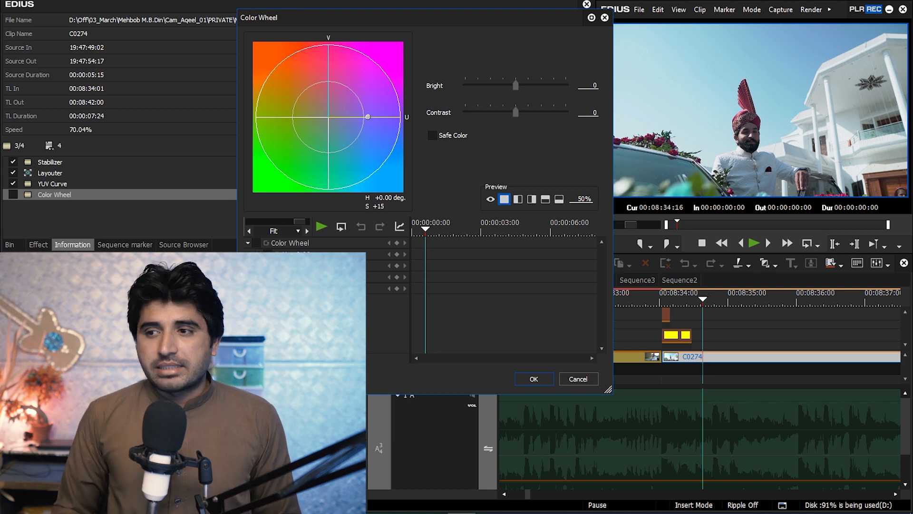
left_click(535, 380)
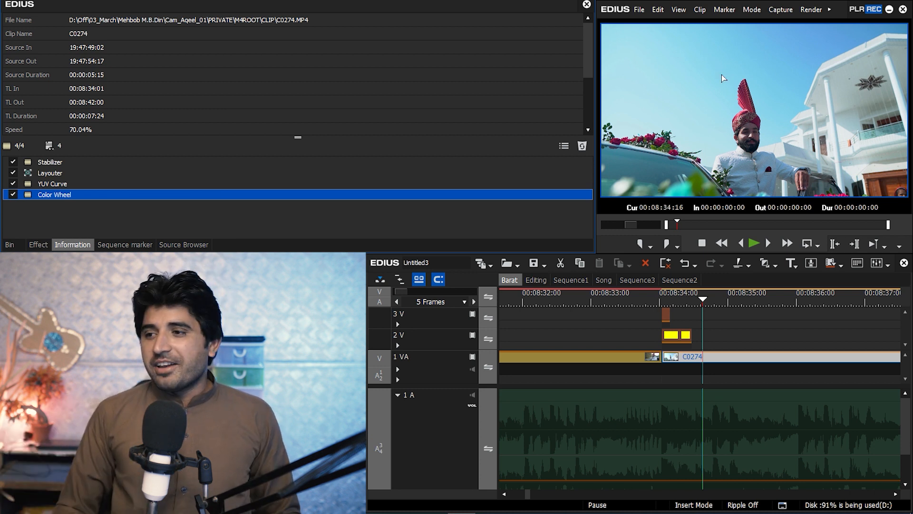
Play the color-graded C0274 clip from 00:08:34:16.
key("space")
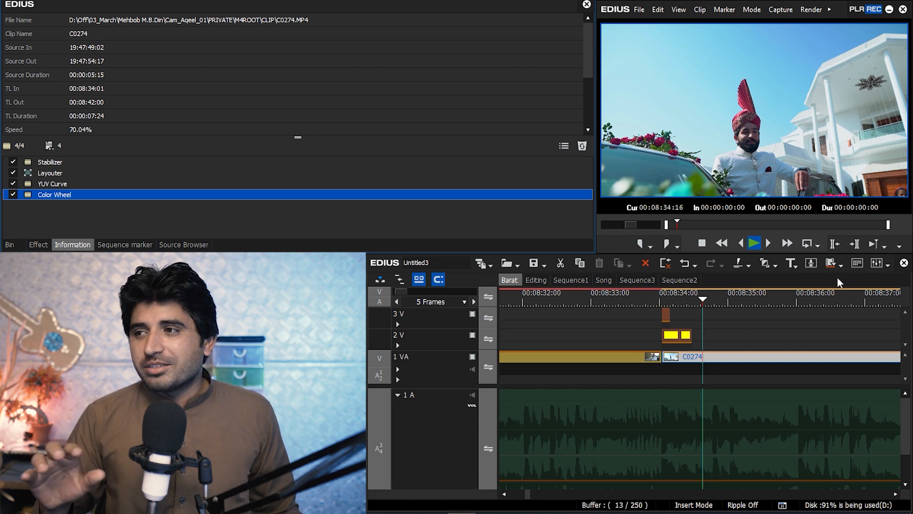
scroll(886, 346, "down", 7)
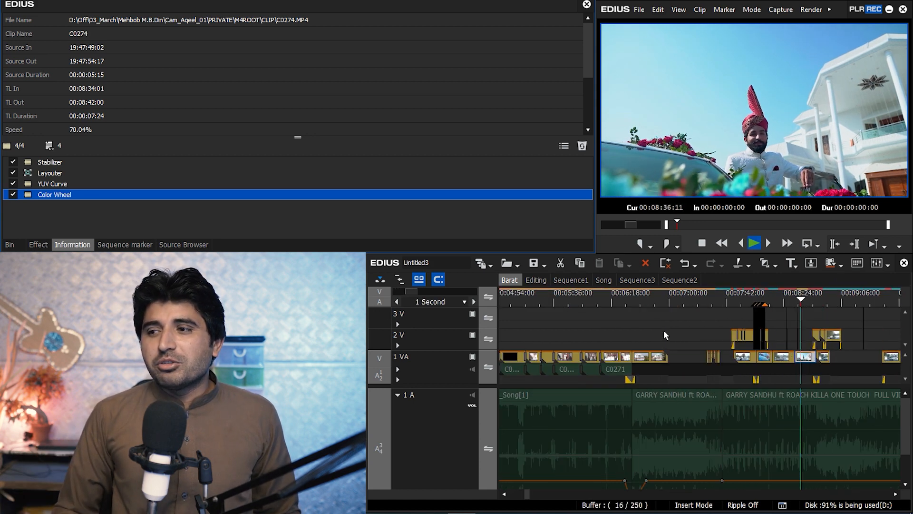
scroll(740, 337, "up", 5)
Compare the C0277 clip at 00:08:43:12 with its YUV Curve and Color Wheel effects switched off and on again.
left_click_drag(783, 305, 825, 311)
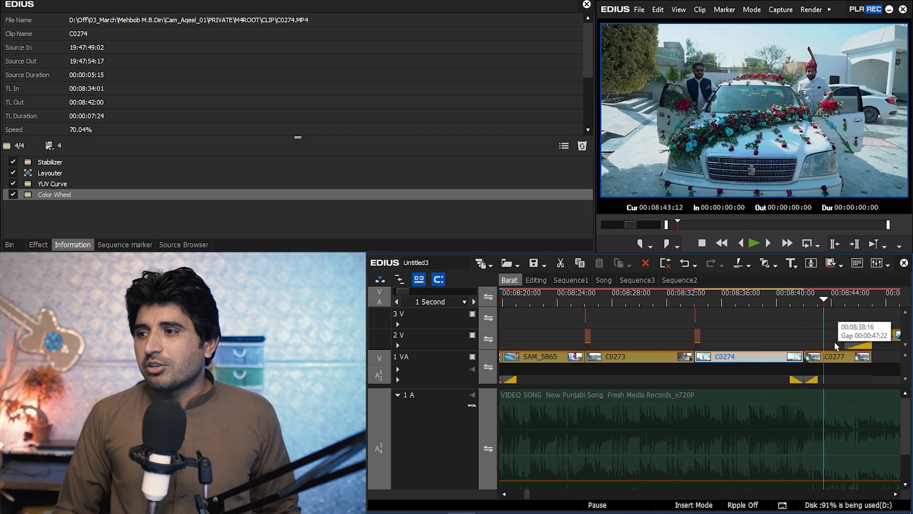
left_click(835, 356)
left_click_drag(48, 214, 13, 188)
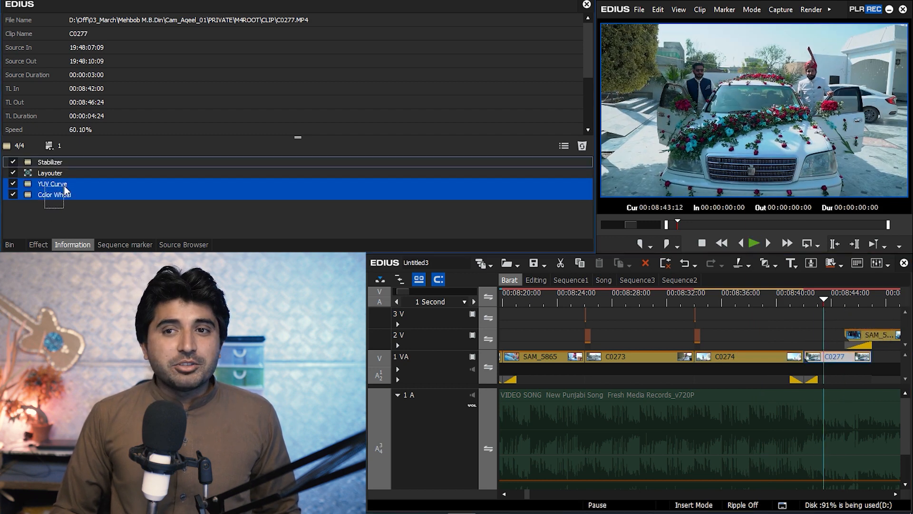
left_click(12, 184)
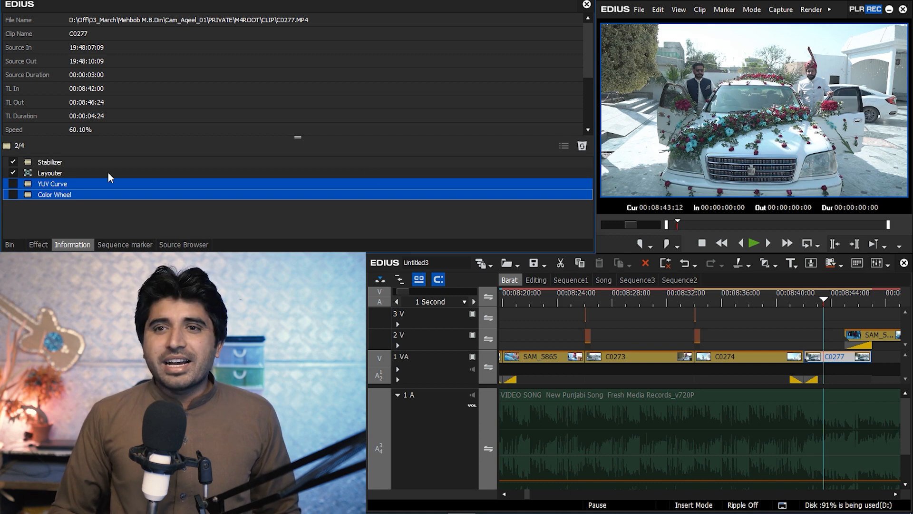
left_click(13, 184)
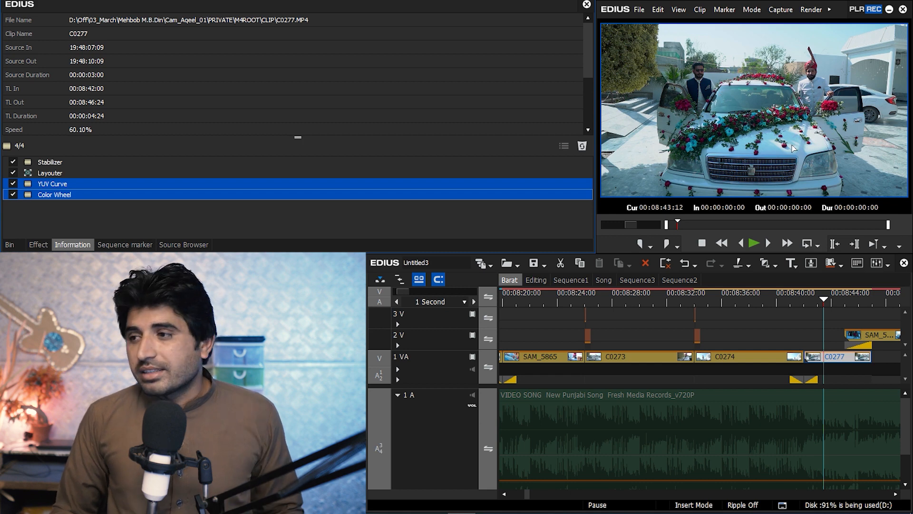
Select the SAM_5866 clip, park the playhead at 00:08:48:16, and toggle its Color Balance effect to compare the picture.
left_click(883, 301)
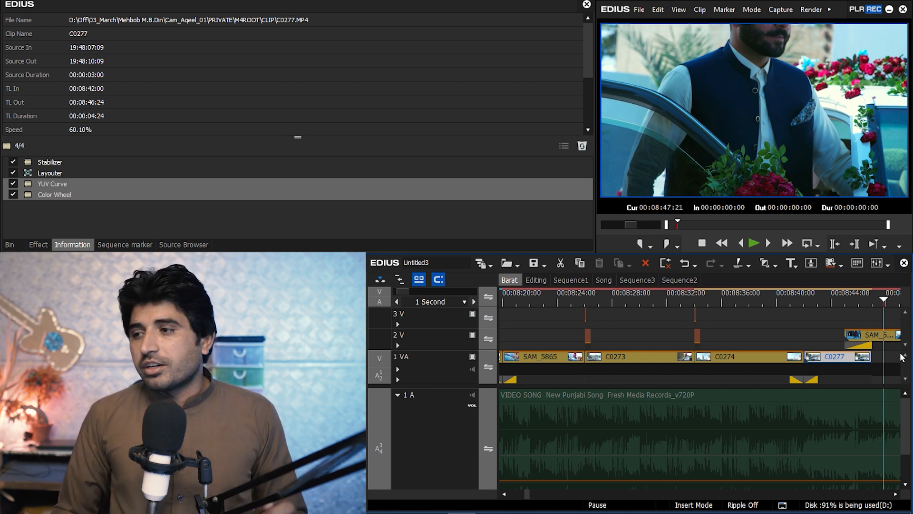
left_click(869, 332)
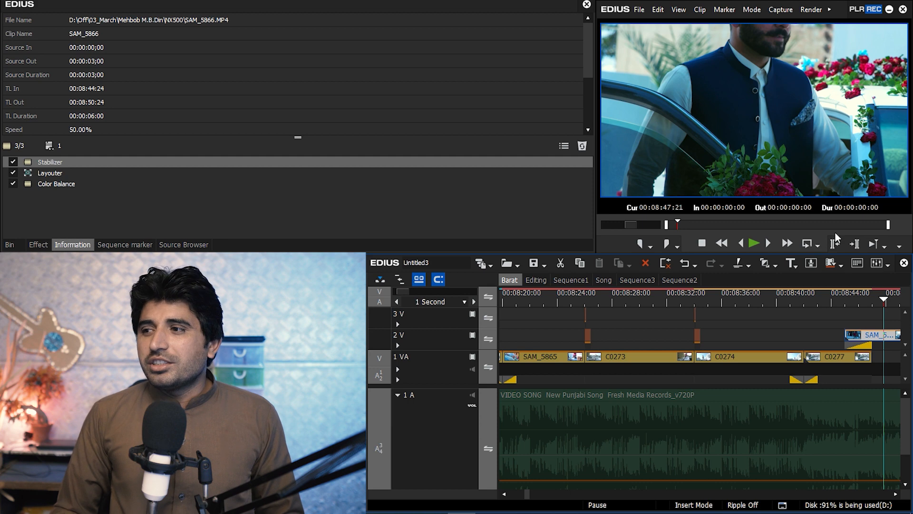
left_click_drag(863, 299, 887, 306)
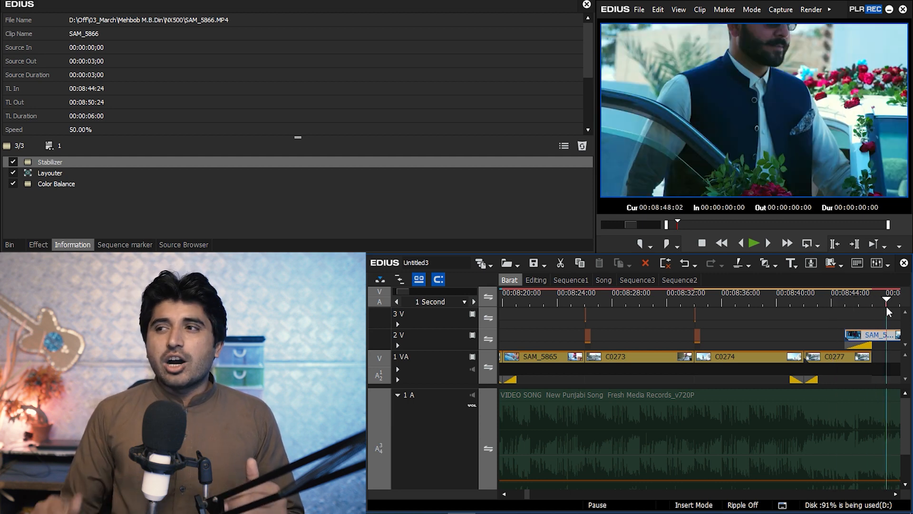
left_click_drag(887, 307, 856, 335)
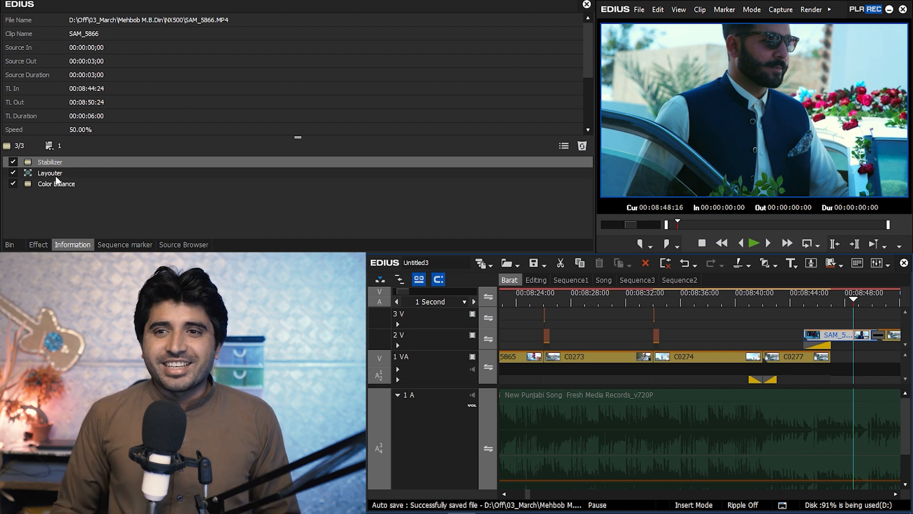
left_click(13, 184)
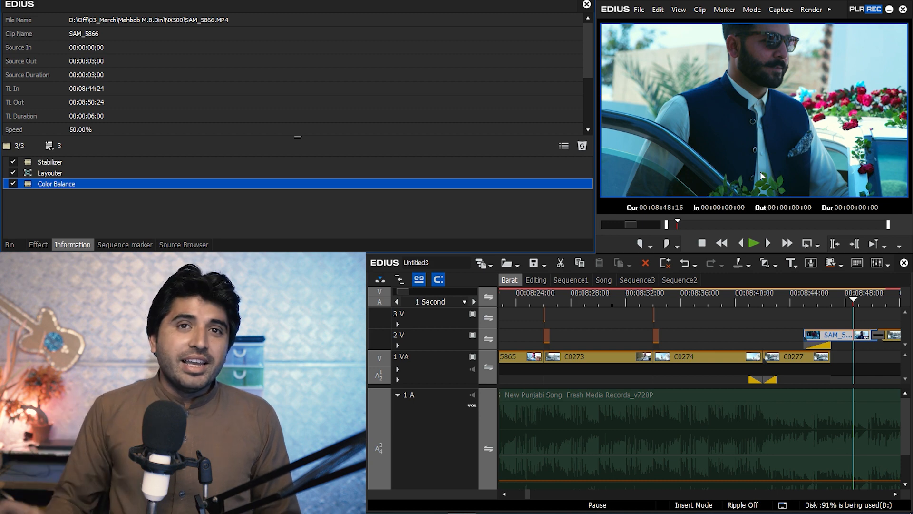
Review the SAM_5866 clip's Color Balance settings against the picture and close the dialog.
double_click(428, 184)
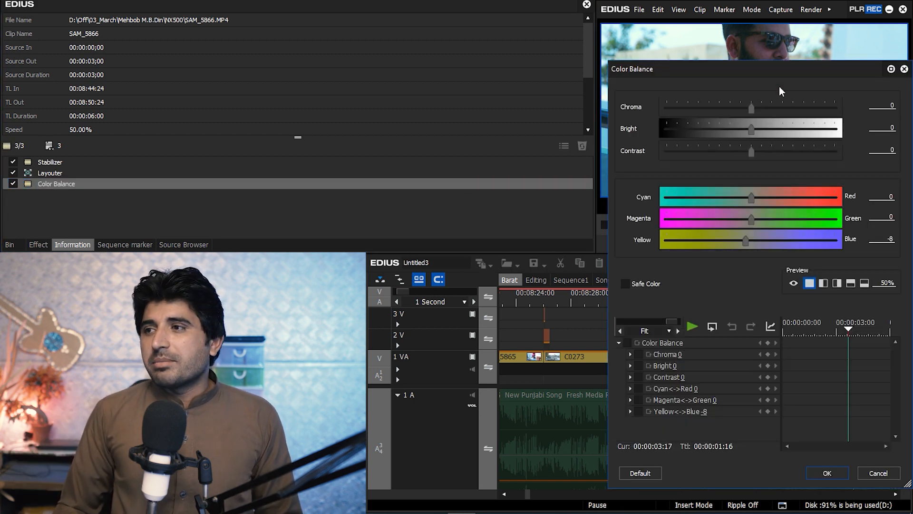
left_click_drag(796, 78, 640, 80)
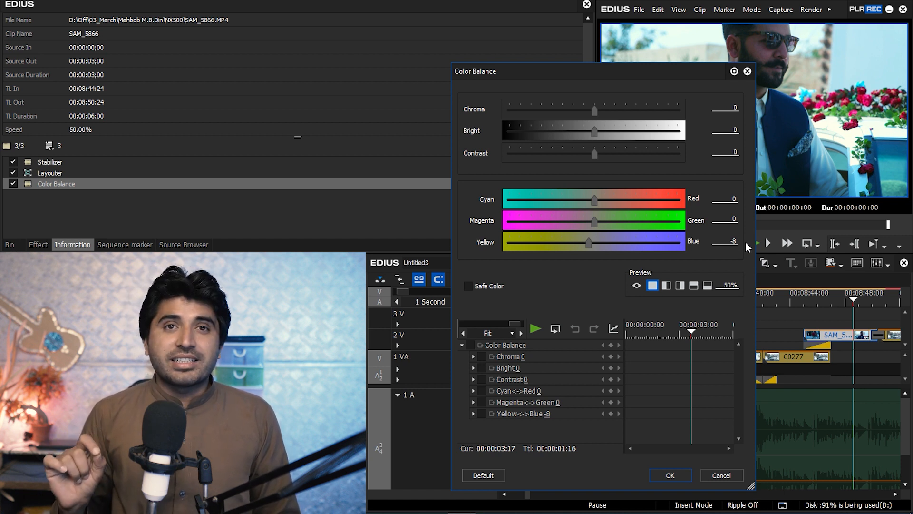
left_click(747, 72)
Select the DJI_0162 clip with the playhead at 00:09:27:24, enable its YUV Curve effect to compare, and delete that effect.
left_click_drag(896, 305, 911, 300)
left_click_drag(590, 297, 910, 300)
mouse_move(652, 299)
left_mouse_down()
mouse_move(589, 297)
mouse_move(660, 307)
left_mouse_up()
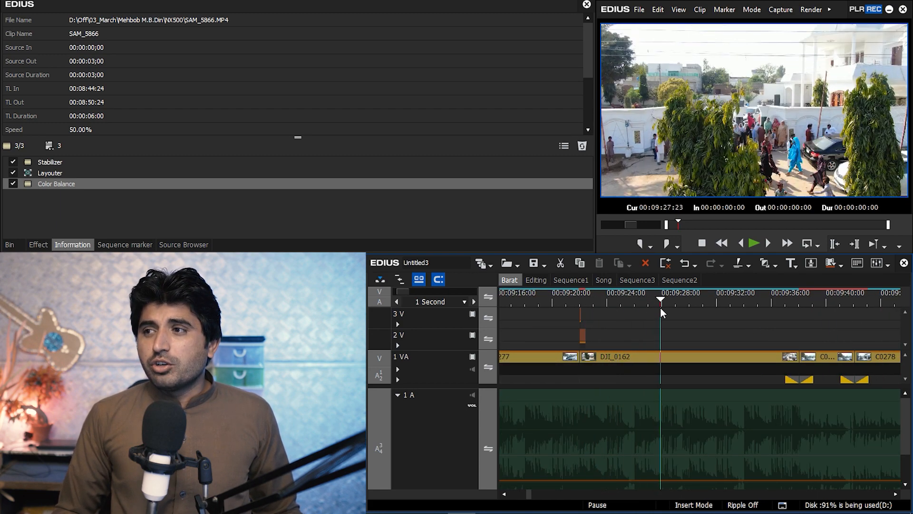
left_click(695, 361)
left_click(57, 196)
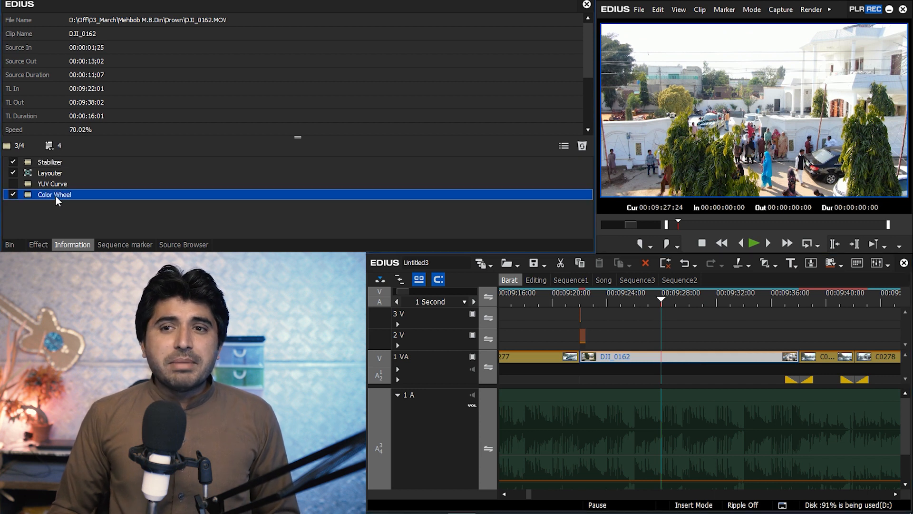
left_click(51, 185)
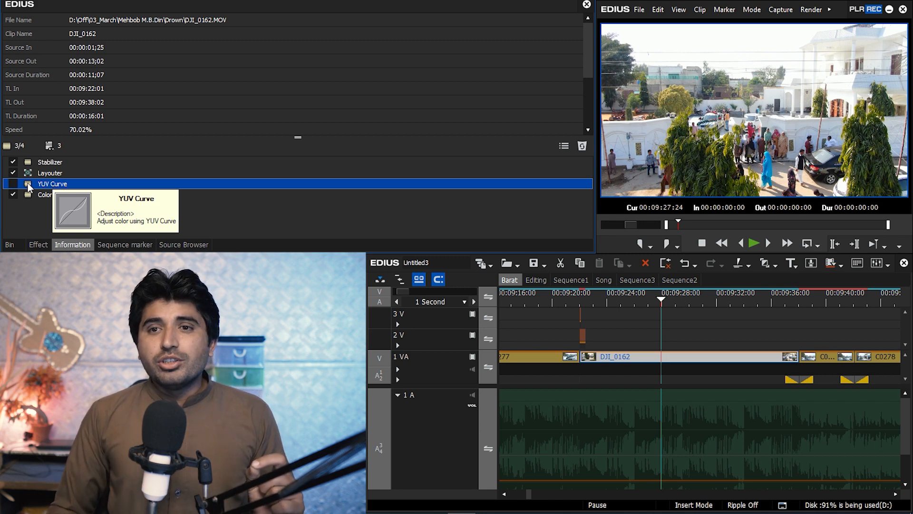
left_click(14, 185)
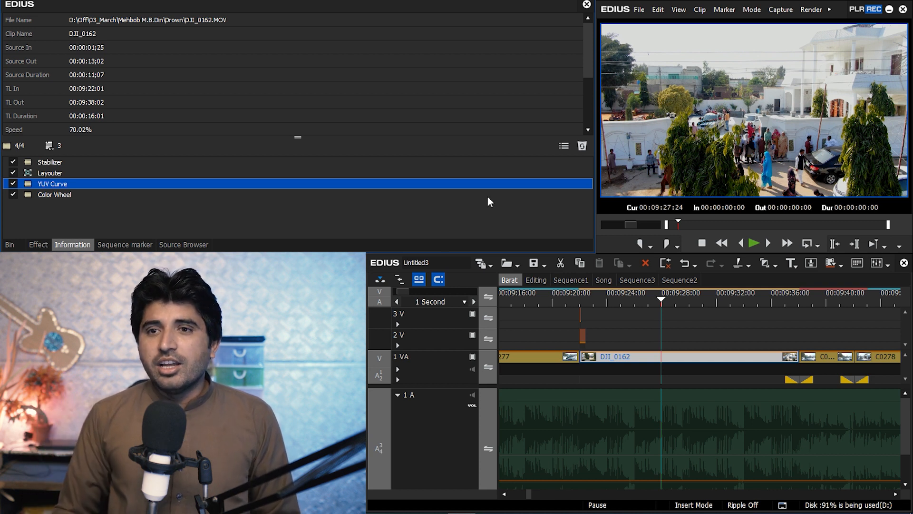
key("Delete")
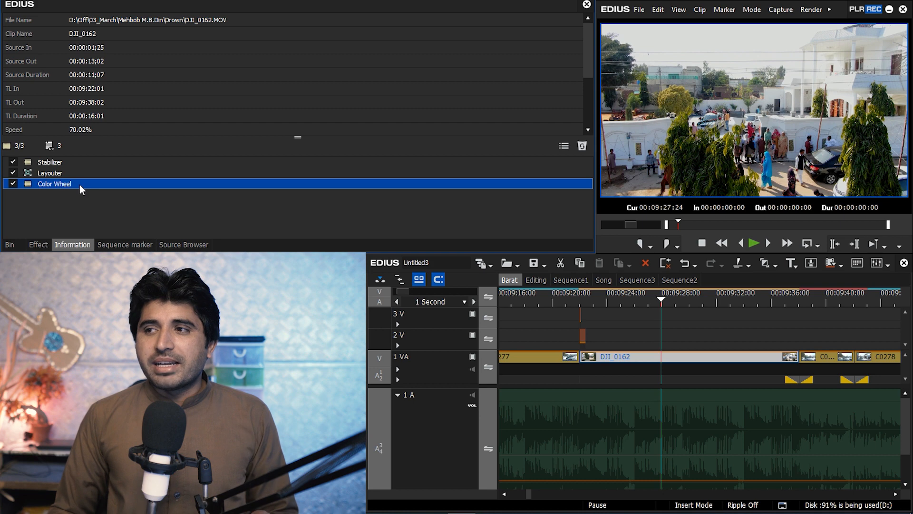
Check the DJI_0162 clip on the vectorscope and waveform, and compare its picture with Color Wheel switched off and on again.
left_click(886, 266)
left_click(858, 276)
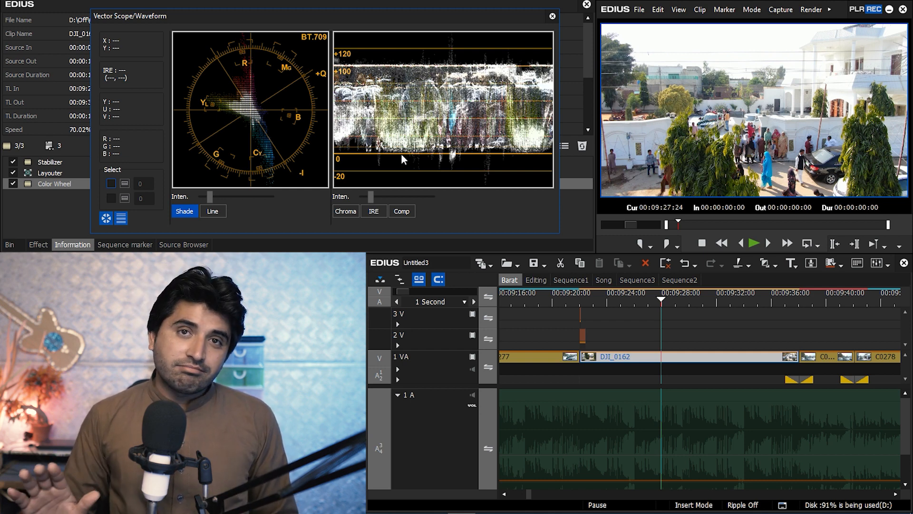
left_click(553, 16)
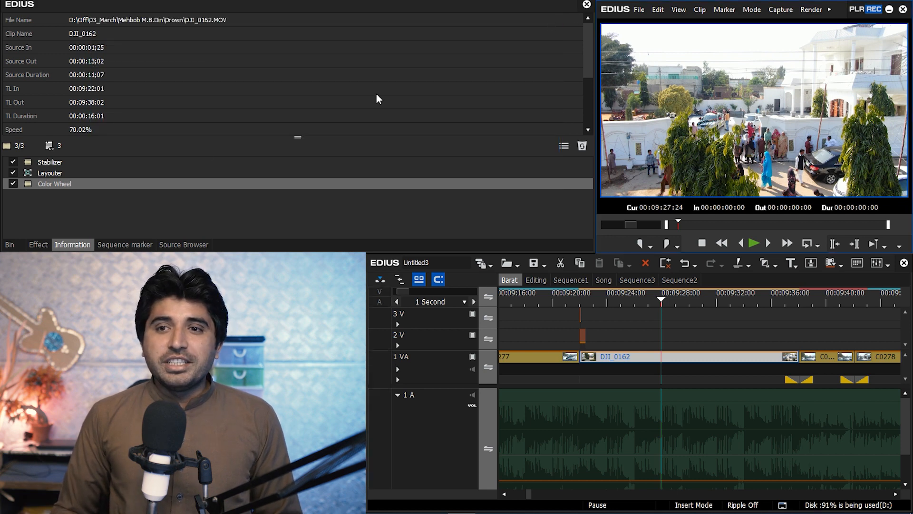
left_click(13, 183)
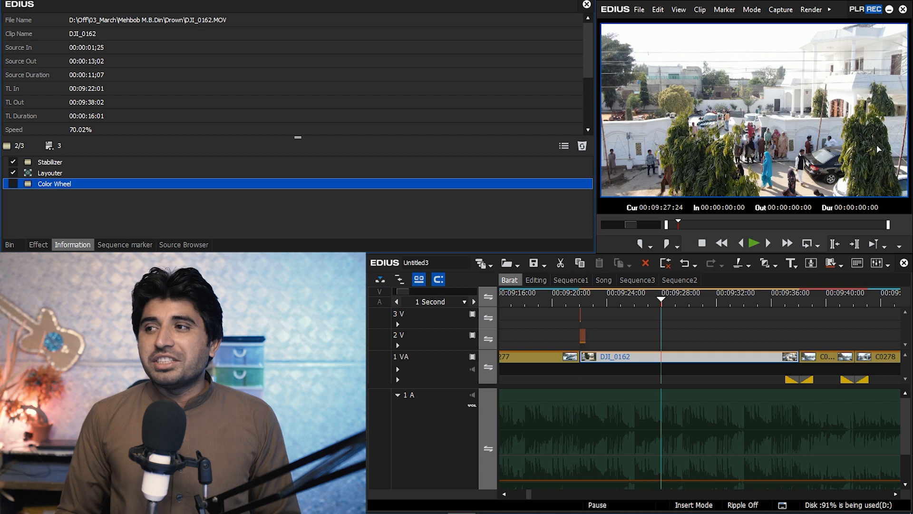
left_click(13, 183)
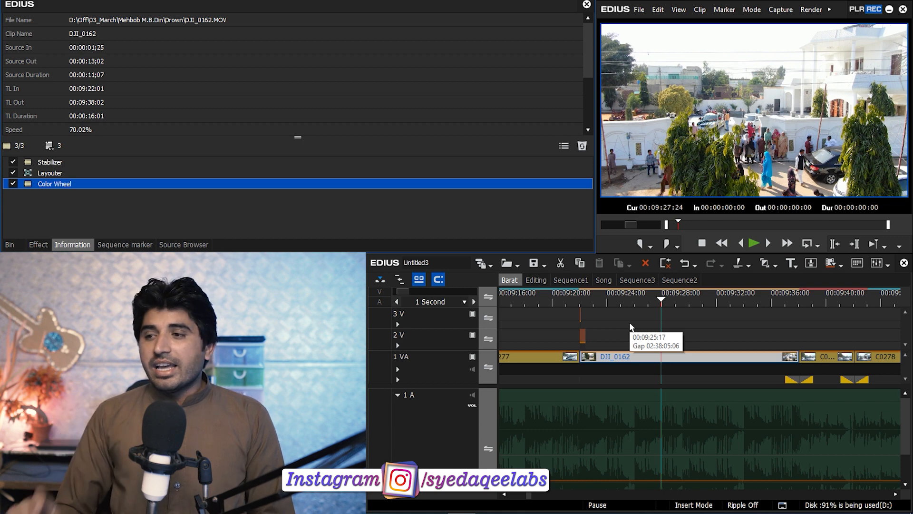
Play through the graded clips from about 00:09:37 onward and go to the end of the Barat sequence.
left_click(703, 326)
left_click_drag(690, 297, 786, 300)
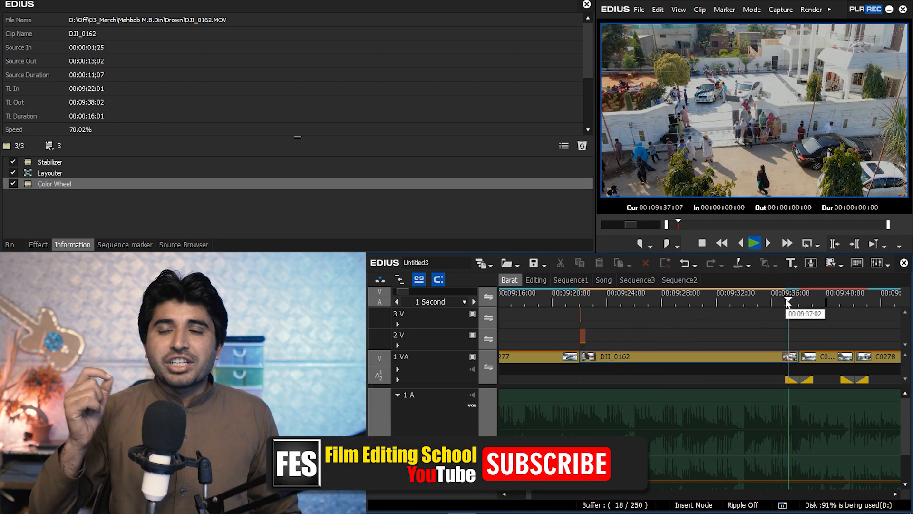
key("space")
key("space")
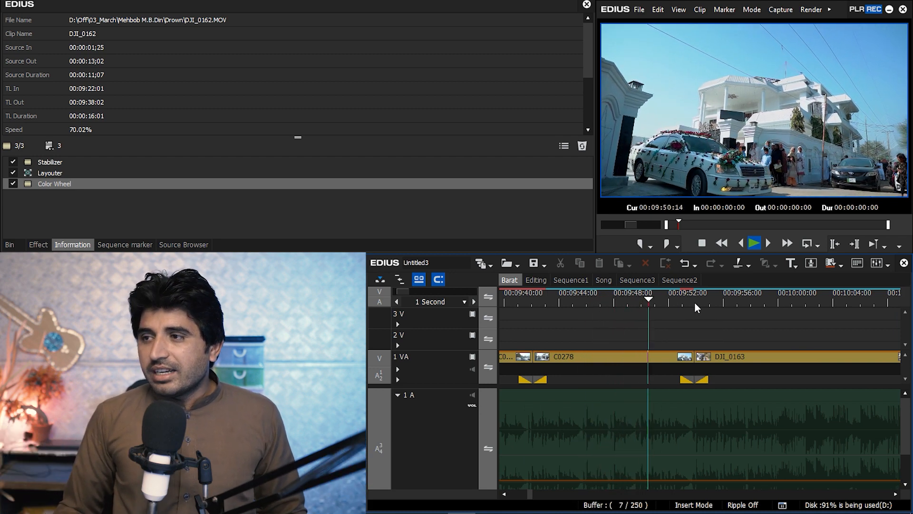
left_click_drag(698, 301, 666, 310)
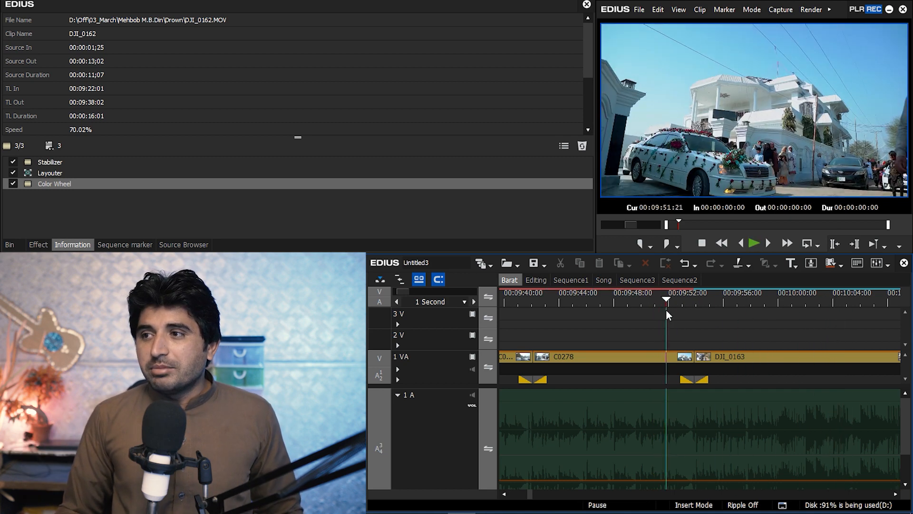
key("space")
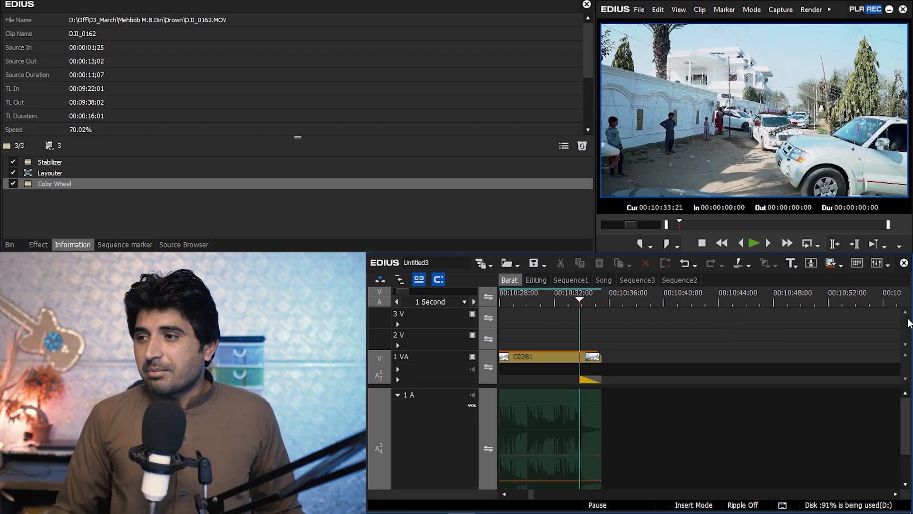
key("End")
scroll(772, 334, "down", 5)
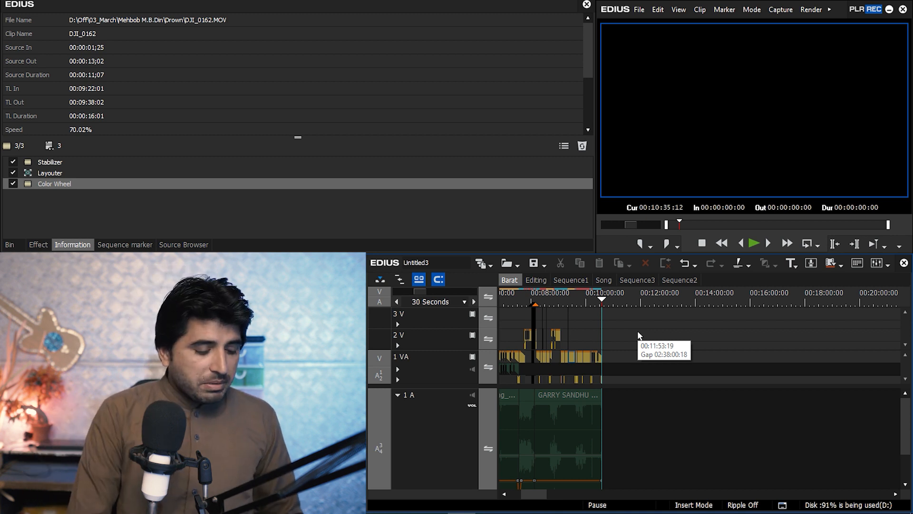
Create a new sequence and rename it Car.
key("ctrl+shift+n")
right_click(715, 280)
left_click(737, 312)
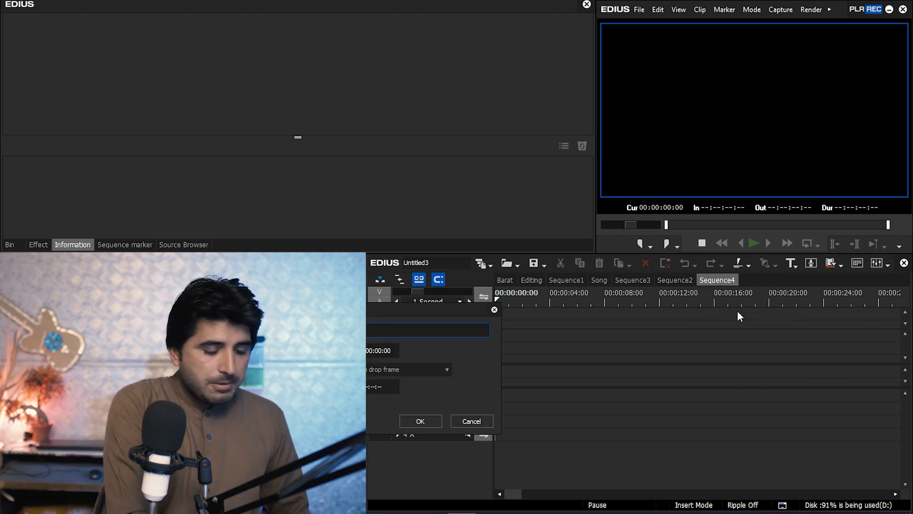
type("Car")
key("Return")
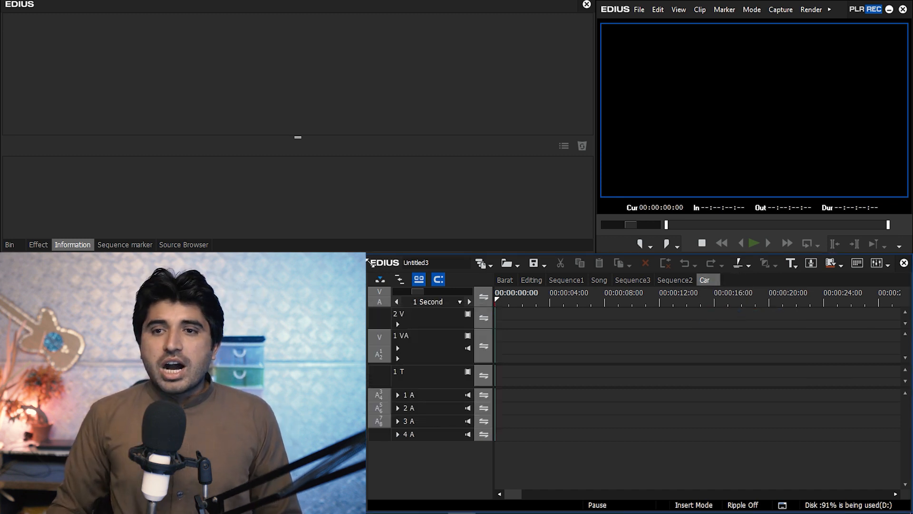
Place all 24 bin clips from C0282 to C0305 on the 1 VA track from the start of the Car sequence.
left_click(9, 245)
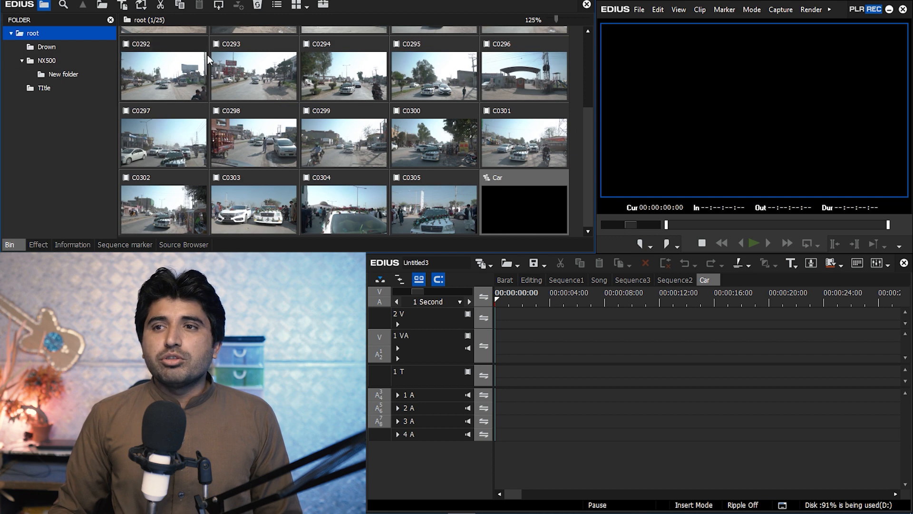
left_click(443, 196)
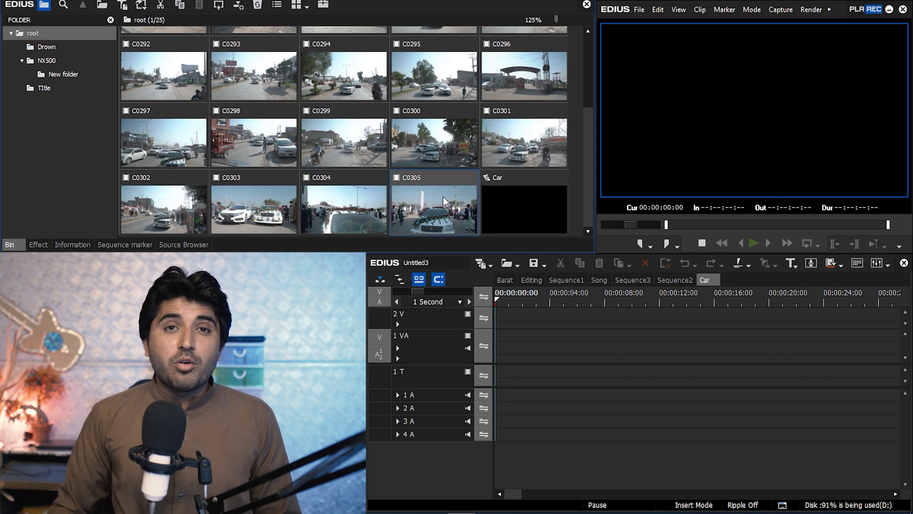
scroll(443, 196, "up", 2)
left_click(173, 59)
left_click_drag(168, 59, 716, 342)
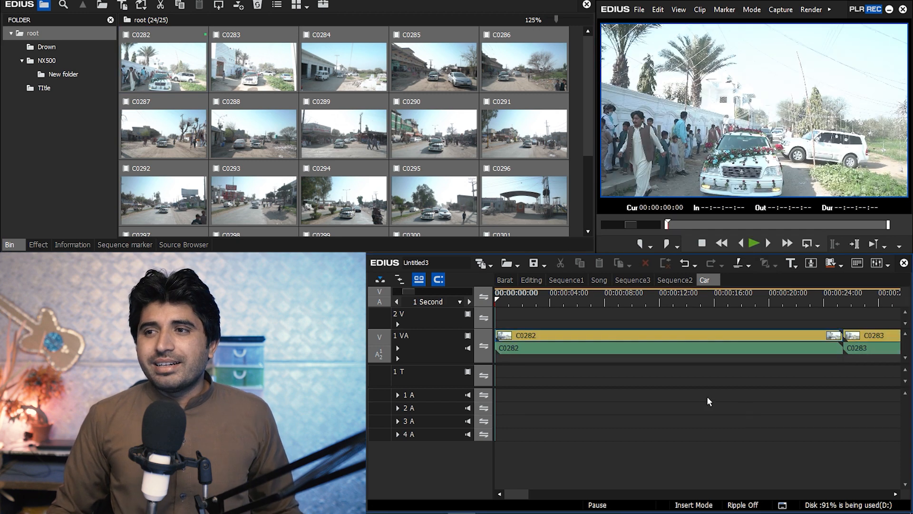
Park the playhead at 00:00:13:09 in the Car sequence and select the C0282 clip.
scroll(790, 379, "down", 8)
scroll(676, 372, "up", 1)
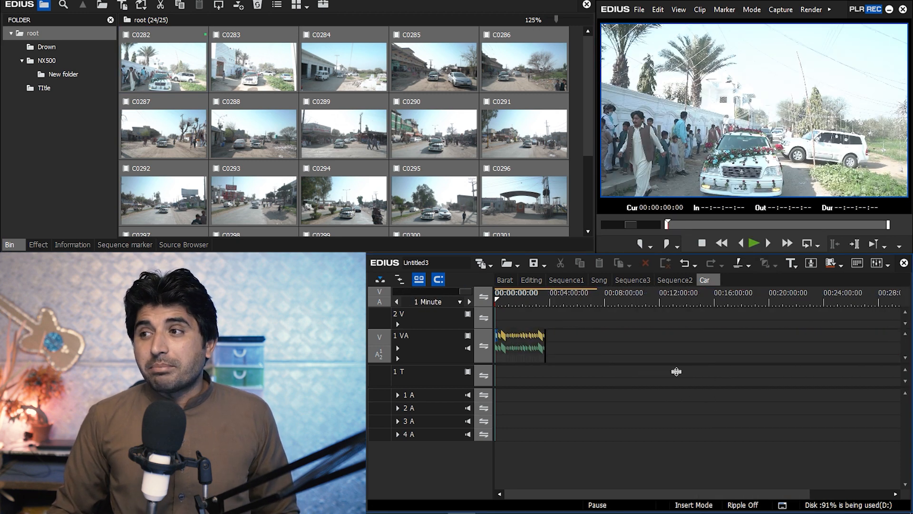
key("ctrl+0")
scroll(598, 346, "up", 1)
left_click(510, 292)
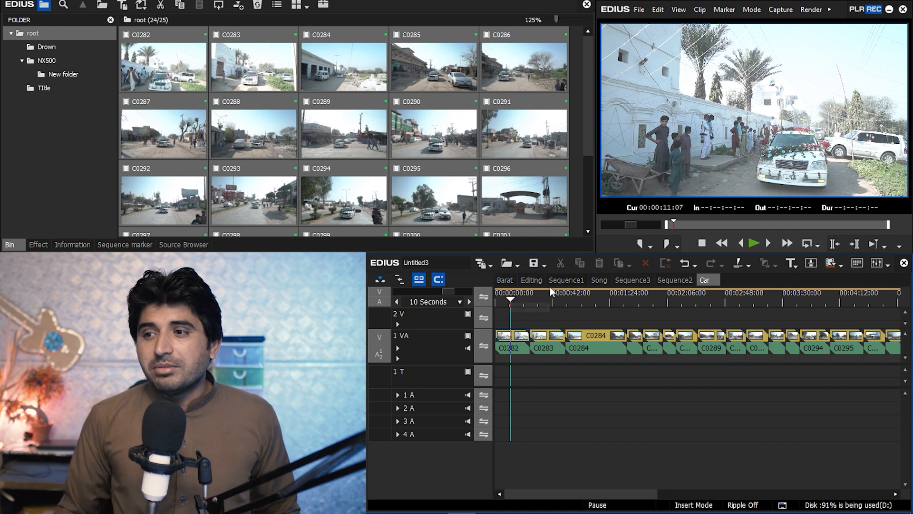
left_click(563, 301)
left_click_drag(563, 303, 512, 313)
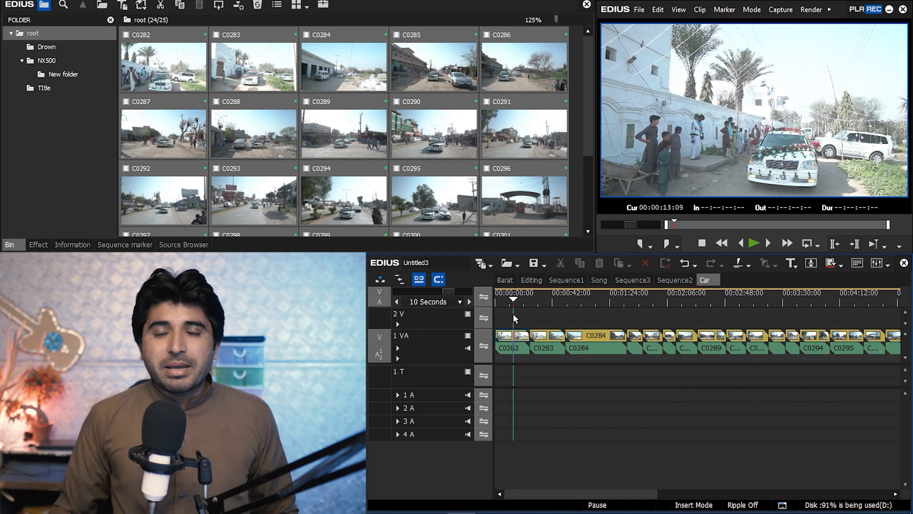
left_click(513, 344)
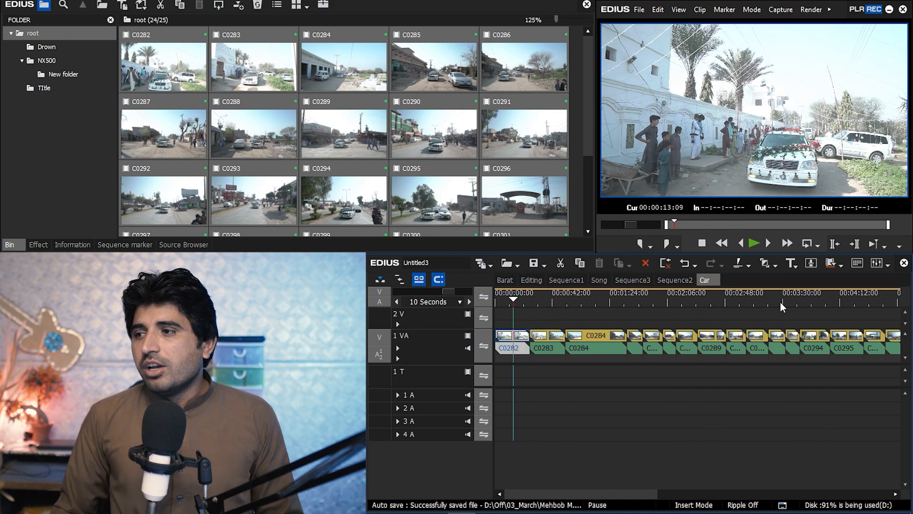
Inspect the ungraded C0282 clip on the vectorscope and waveform, and close the scope window.
left_click(888, 264)
left_click(866, 278)
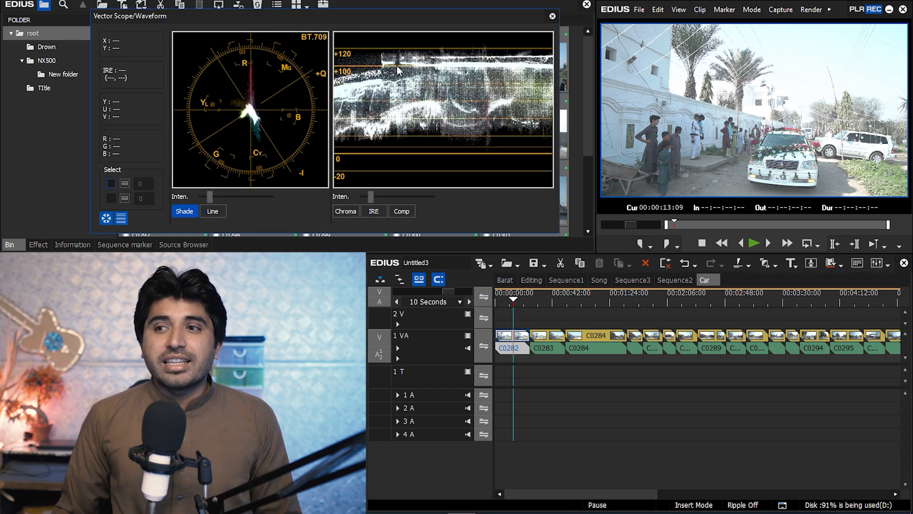
left_click(553, 17)
Apply the Color Balance effect from the Color Correction video filters to the C0282 clip.
left_click(38, 245)
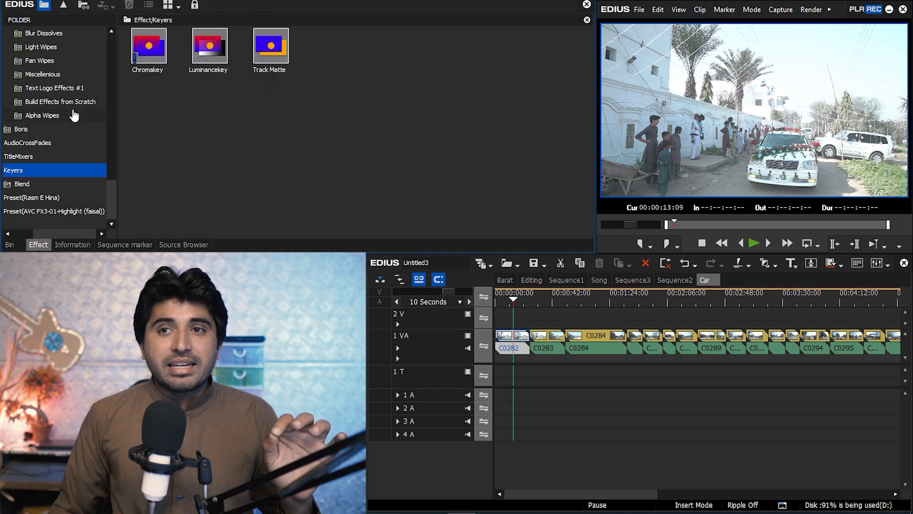
scroll(78, 93, "up", 10)
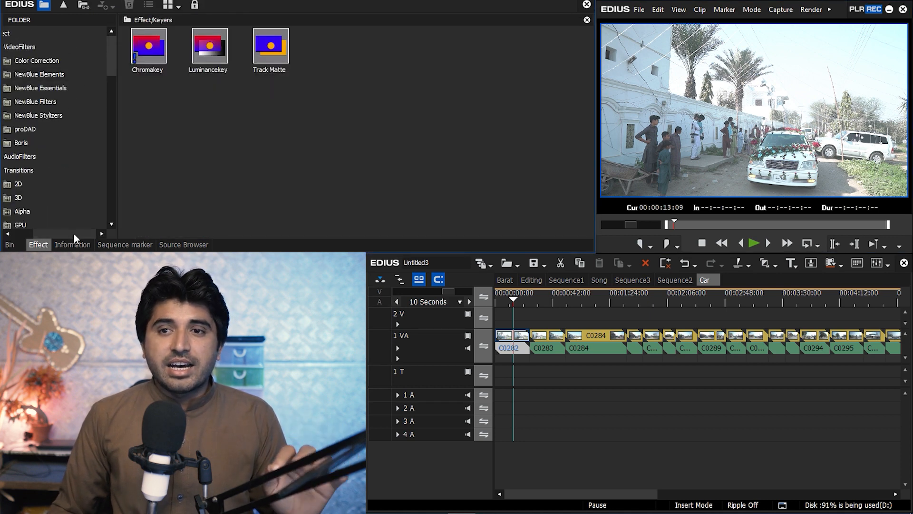
left_click(75, 61)
left_click_drag(209, 48, 519, 339)
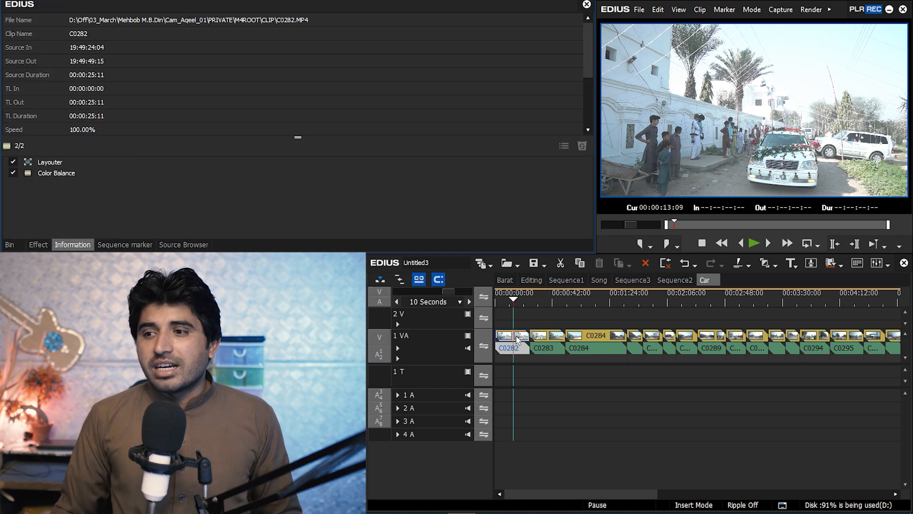
Open the vectorscope and waveform for the C0282 clip and move the scope window clear of the preview picture.
left_click(886, 264)
left_click(858, 273)
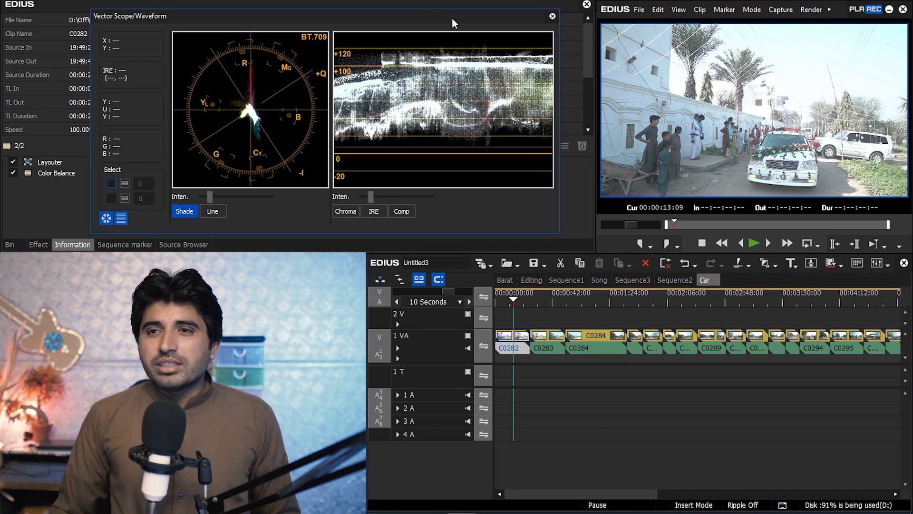
left_click_drag(422, 22, 535, 12)
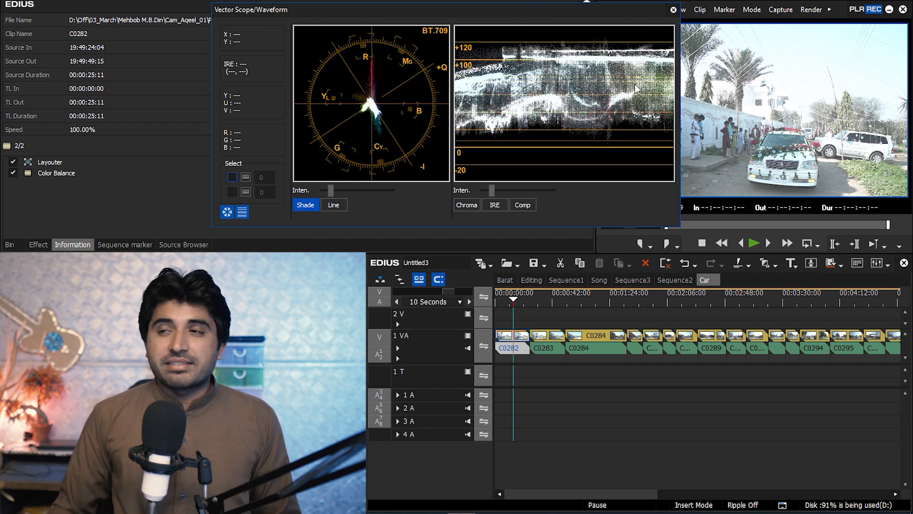
left_click_drag(559, 13, 0, 19)
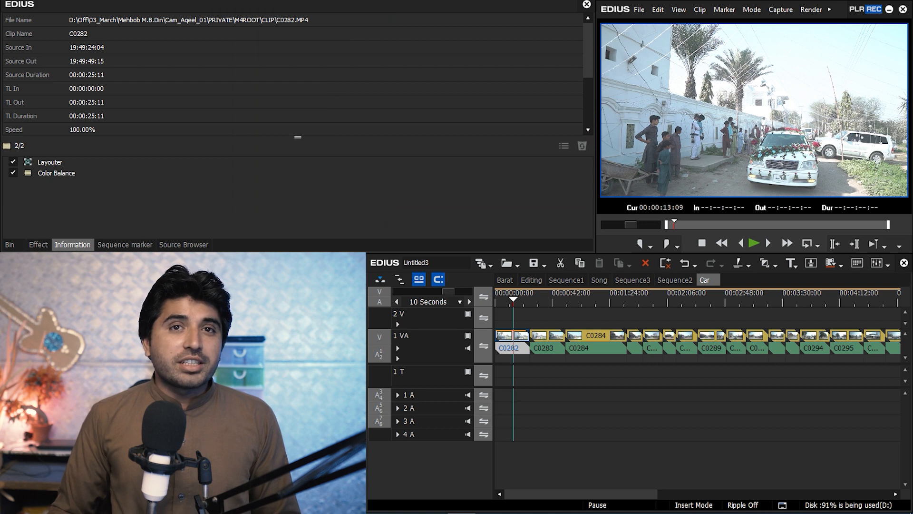
Set the C0282 clip's Color Balance brightness to -33 and contrast to 3, and confirm the settings.
double_click(85, 173)
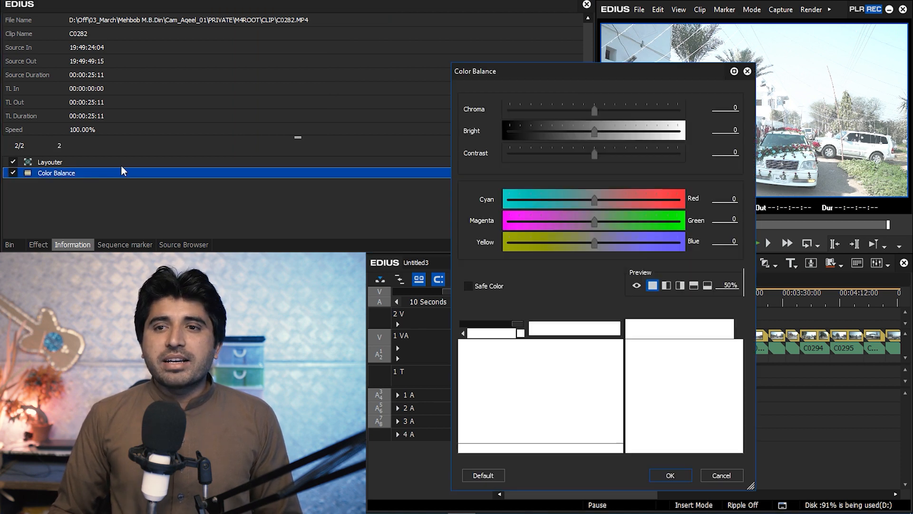
left_click_drag(617, 70, 609, 69)
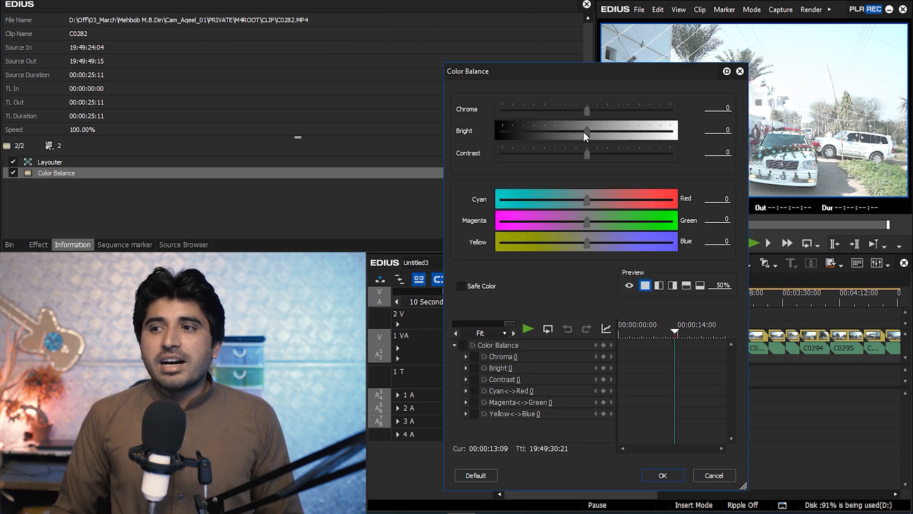
left_click_drag(588, 132, 568, 133)
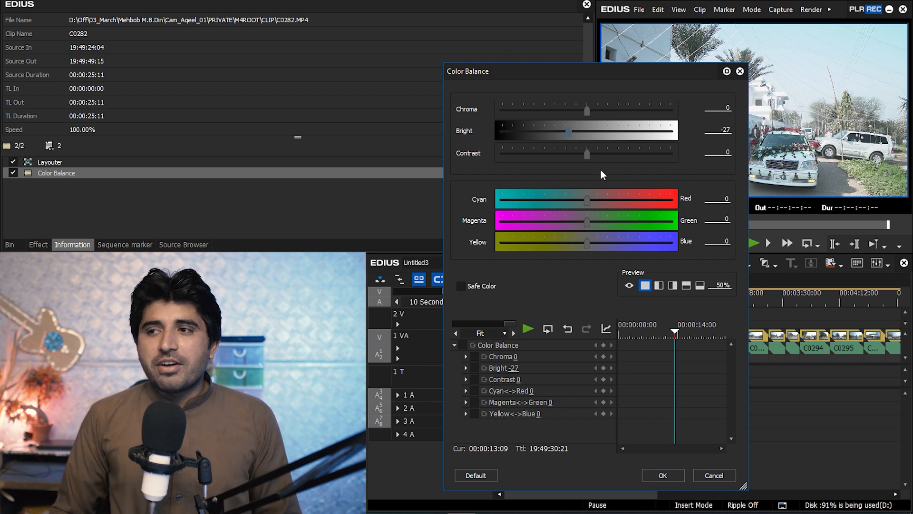
left_click_drag(584, 156, 587, 158)
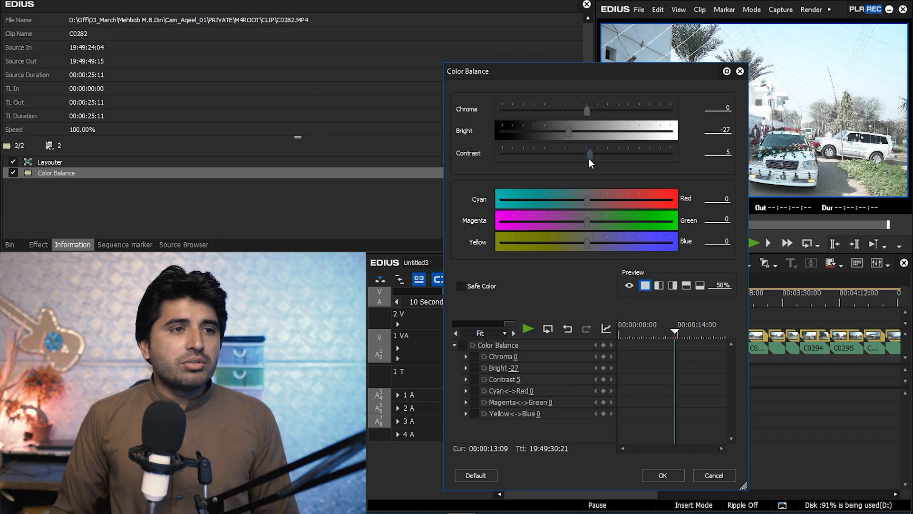
left_click(721, 154)
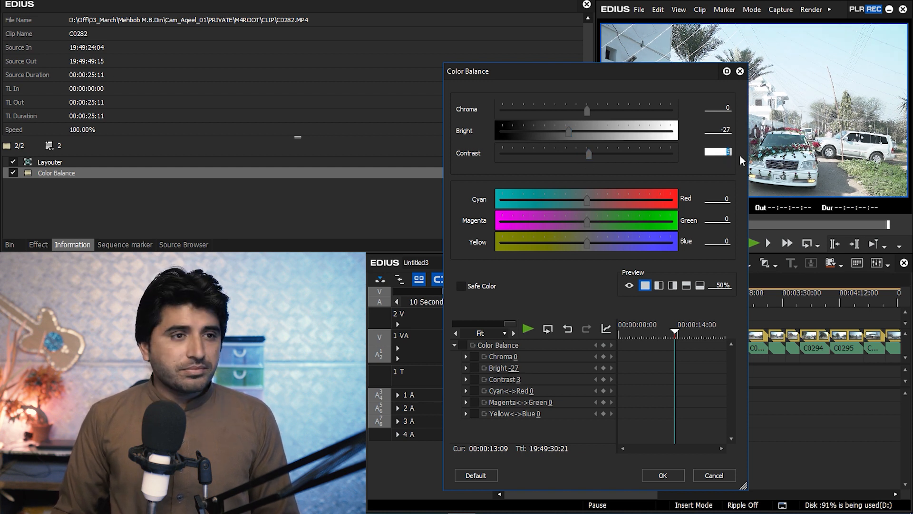
left_click(570, 133)
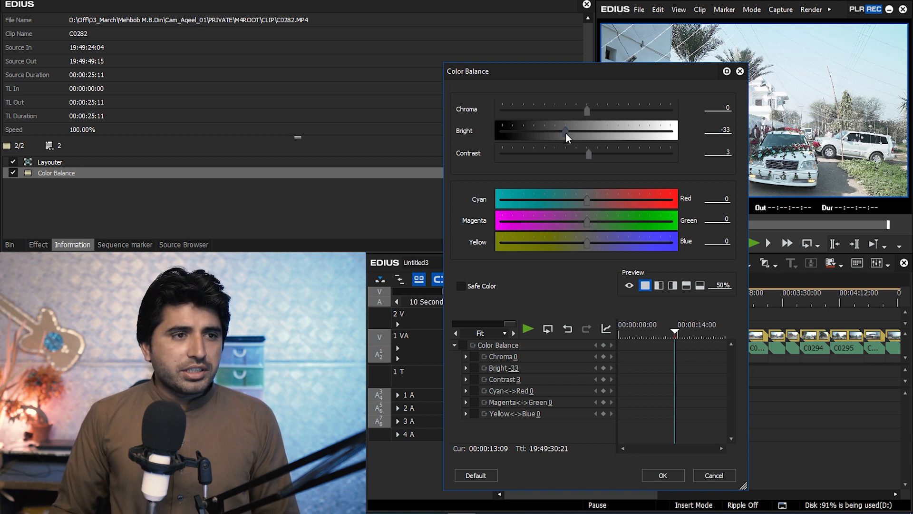
left_click(682, 478)
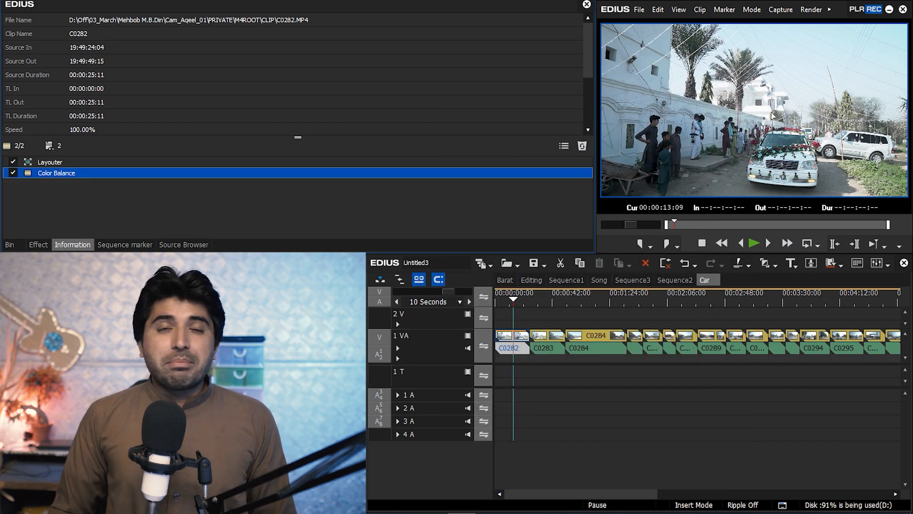
Compare the C0282 picture with Color Balance off and on, and view the corrected clip on the vectorscope and waveform.
left_click(12, 174)
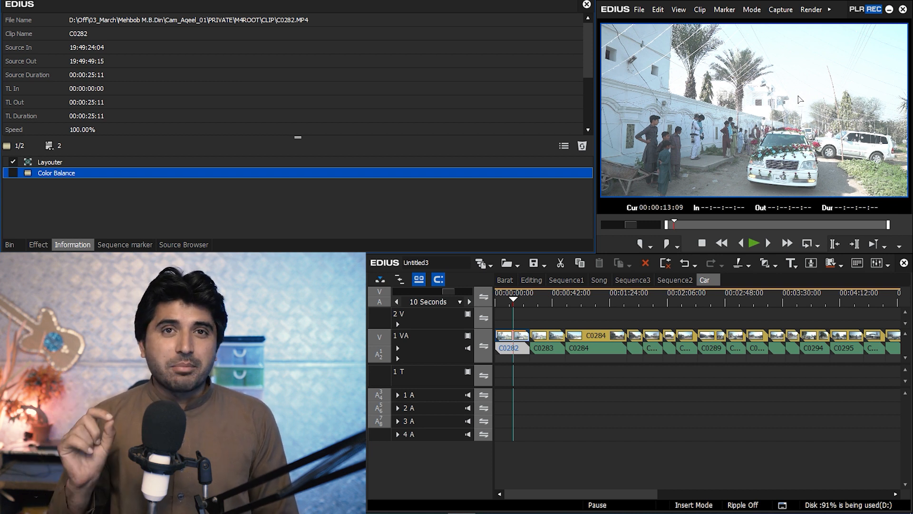
left_click(13, 173)
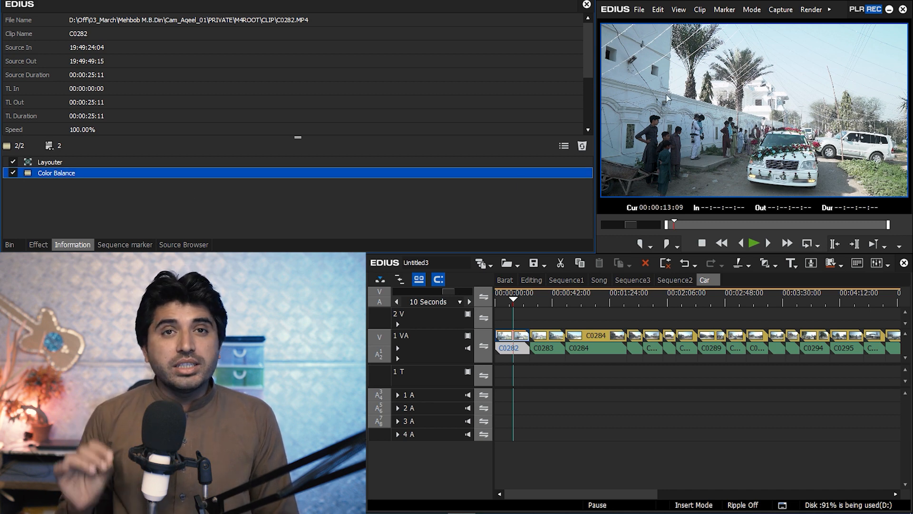
key("ctrl+w")
left_click_drag(316, 35, 342, 7)
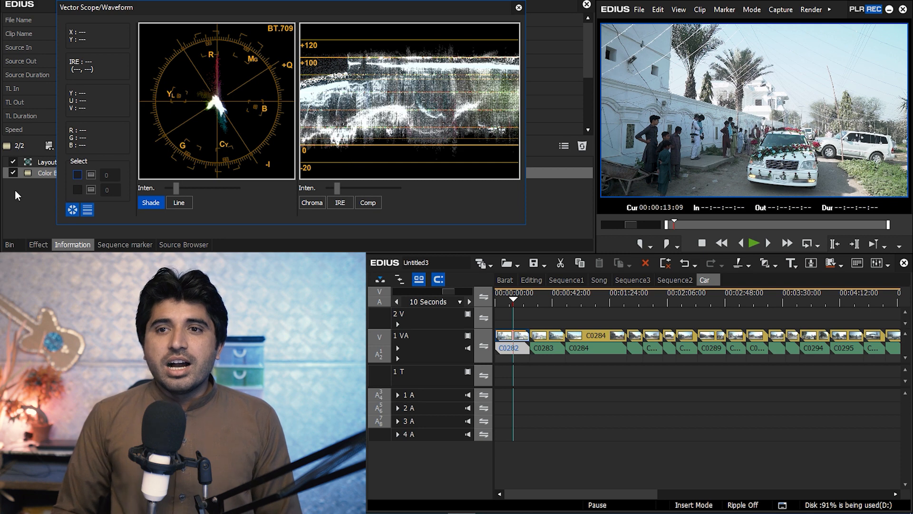
Bypass Color Balance on C0282, examine the uncorrected clip on the vectorscope and waveform, and re-enable the effect.
left_click(12, 173)
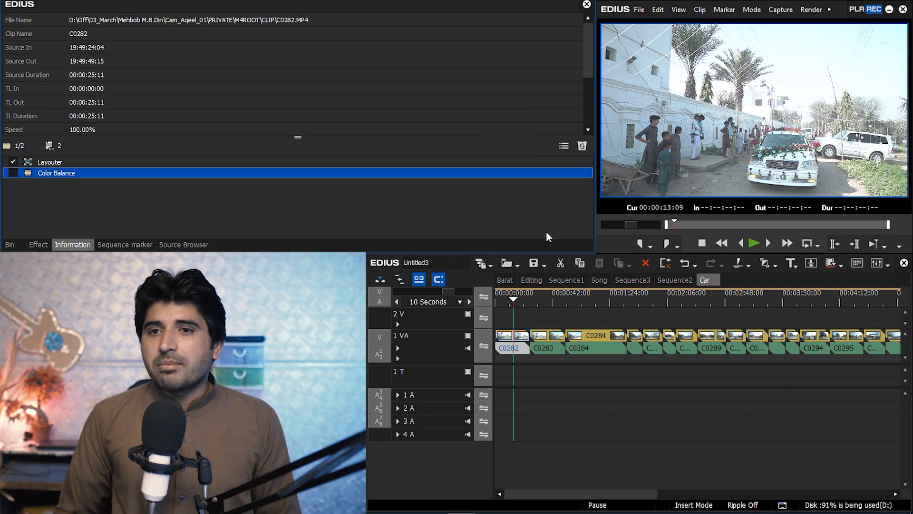
left_click(878, 264)
left_click(878, 264)
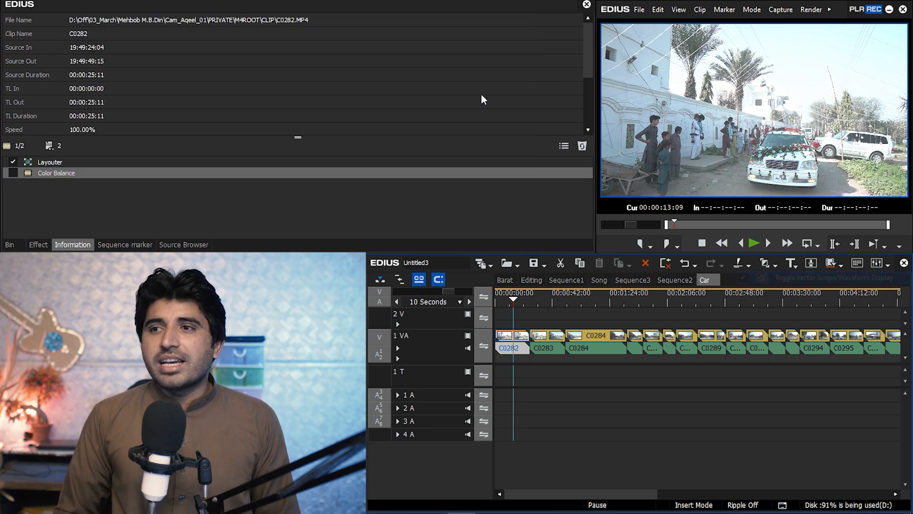
left_click(888, 265)
left_click(869, 275)
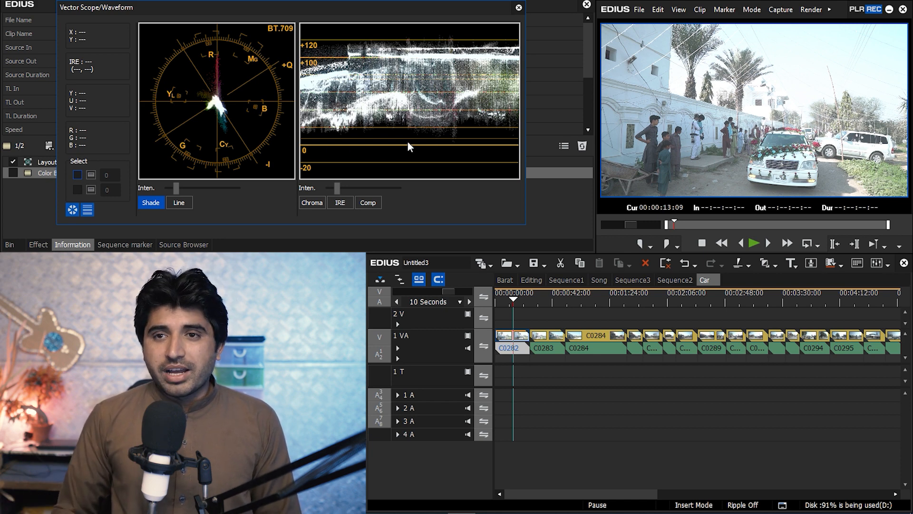
left_click(13, 172)
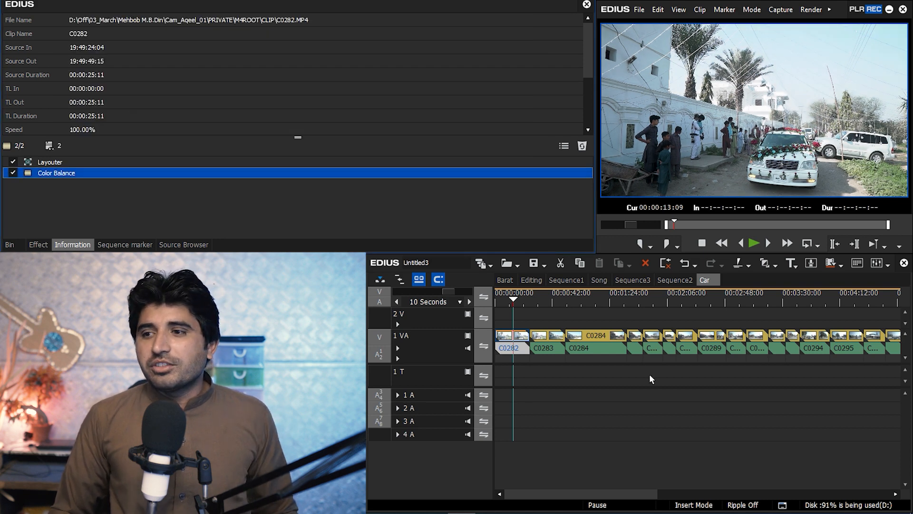
Close the scope window and copy the C0282 Color Balance effect to all the other clips in the Car sequence.
left_click(655, 395)
key("ctrl+0")
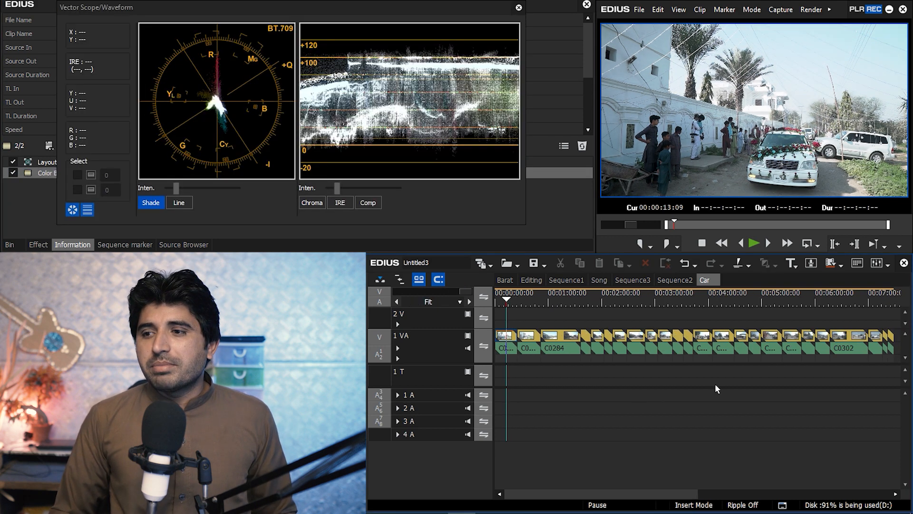
left_click(519, 7)
scroll(780, 334, "down", 1)
left_click_drag(755, 313, 510, 404)
left_click_drag(115, 173, 539, 342)
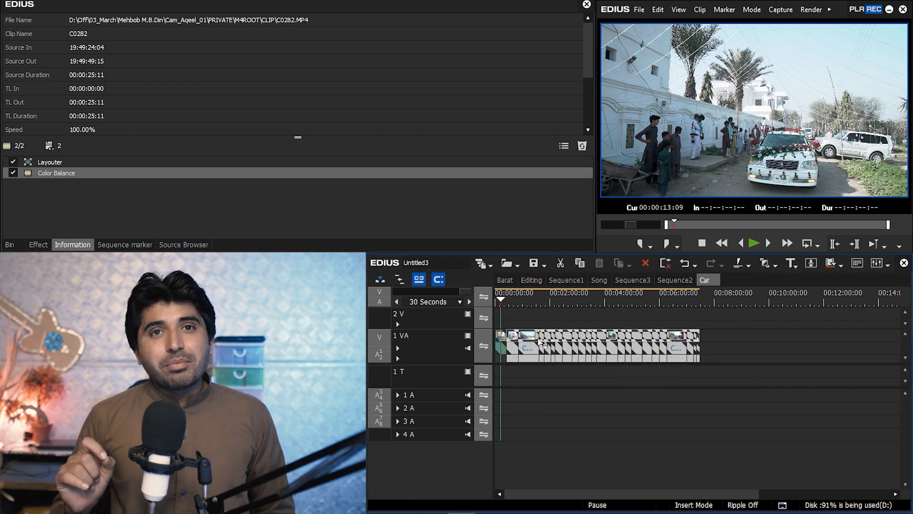
left_click_drag(540, 341, 538, 340)
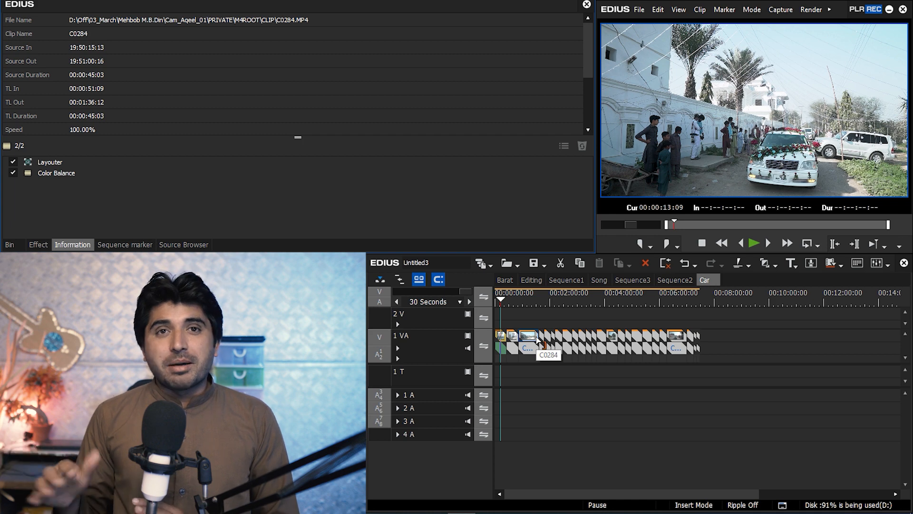
Park the playhead at 00:00:40:11 on the C0283 clip and compare its picture with Color Balance off and on.
key("s")
left_click(660, 431)
scroll(671, 440, "up", 1)
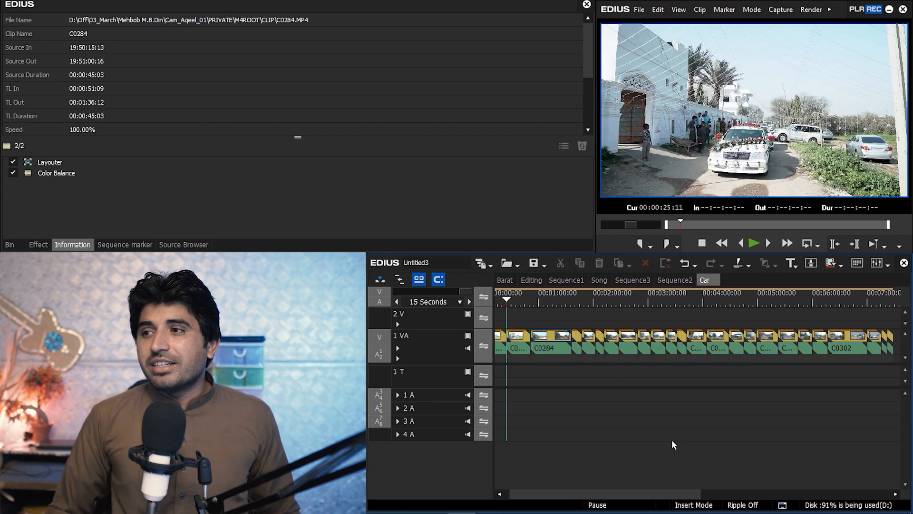
scroll(520, 328, "up", 2)
left_click_drag(533, 299, 548, 302)
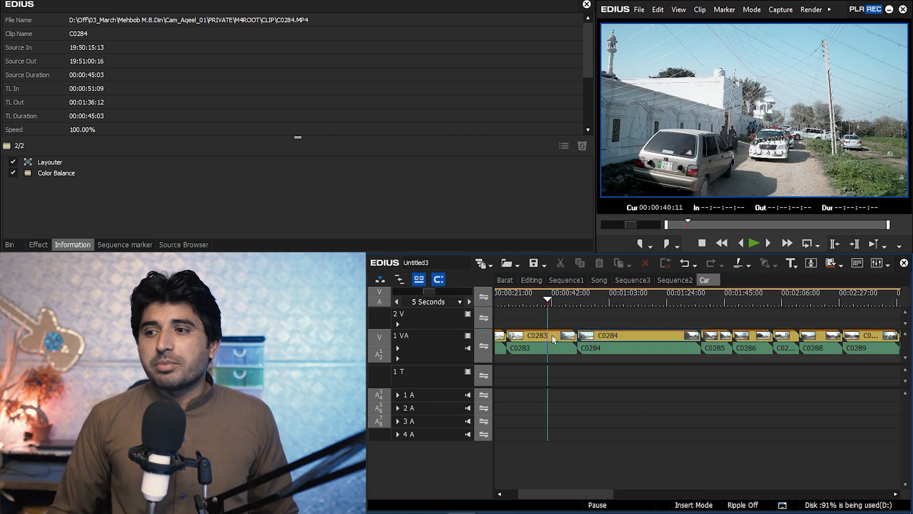
left_click(553, 339)
left_click(13, 173)
left_click(13, 172)
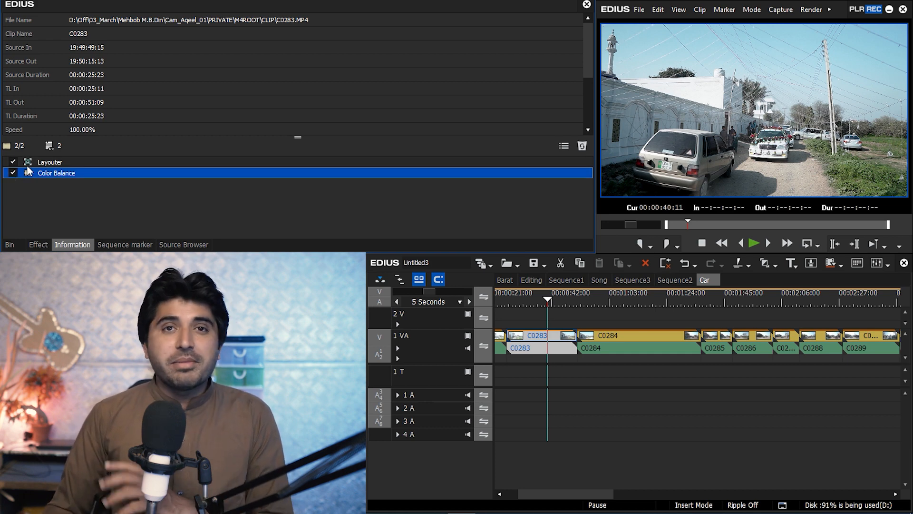
Park the playhead at 00:01:22:13 on the C0284 clip and compare its picture with Color Balance off and on.
left_click_drag(621, 299, 662, 302)
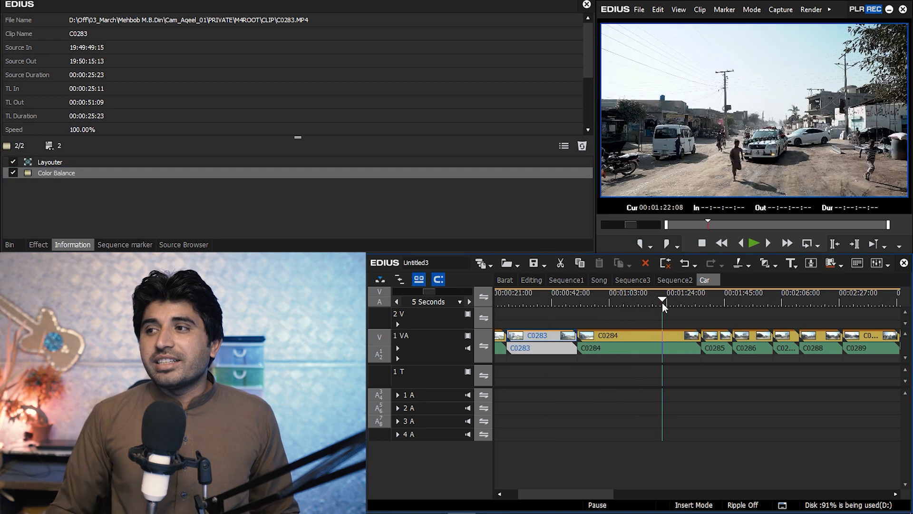
left_click(12, 173)
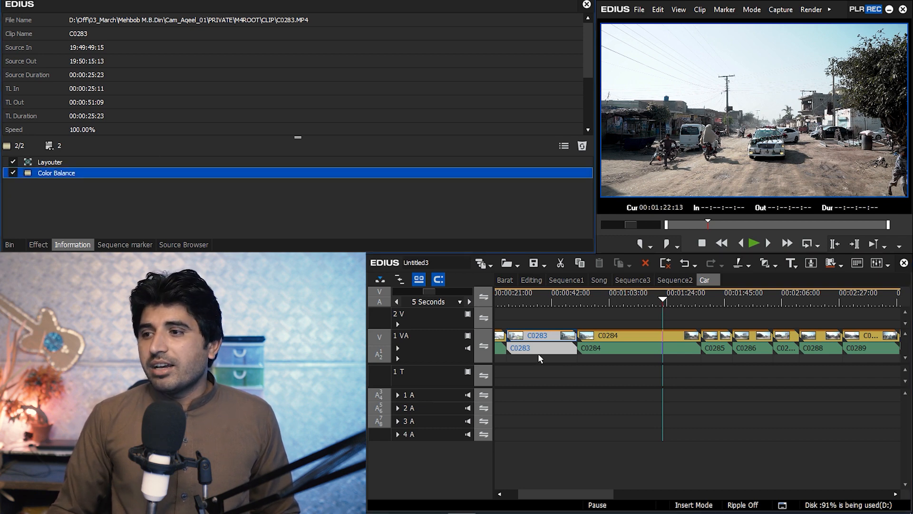
left_click(642, 339)
left_click(13, 173)
left_click(13, 173)
Step through the clips following C0284 one edit point at a time up to C0305 to review the copied correction.
left_click_drag(715, 301, 909, 308)
key("s")
key("s")
key("s")
key("s")
key("s")
key("s")
key("s")
key("s")
key("s")
key("s")
key("s")
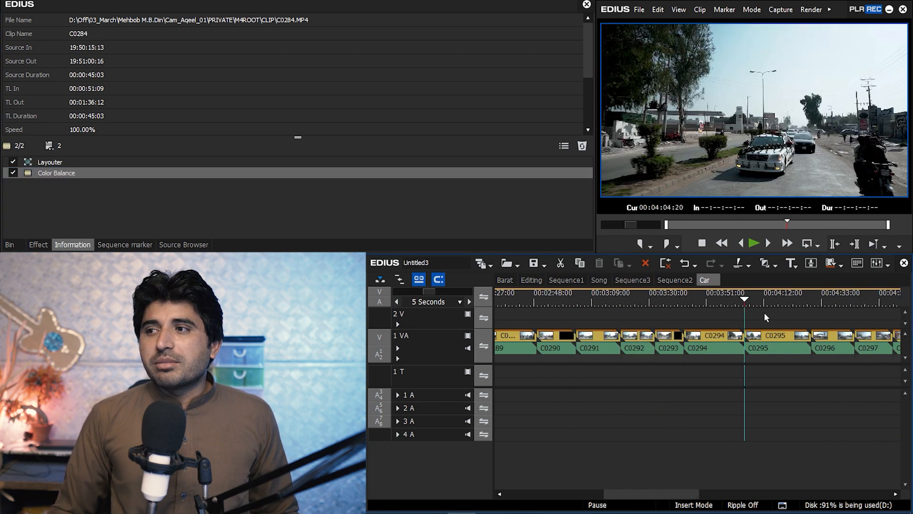
key("s")
key("s")
key("s")
key("s")
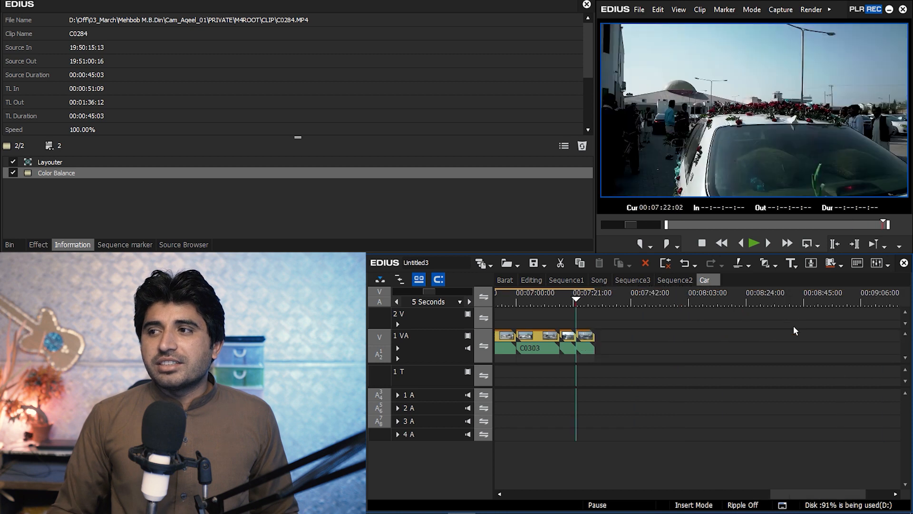
Park the playhead at 00:07:19:11 on the C0304 clip and compare its picture with Color Balance off and on.
scroll(629, 328, "down", 1)
left_click(563, 299)
scroll(563, 299, "up", 2)
left_click_drag(591, 305, 659, 305)
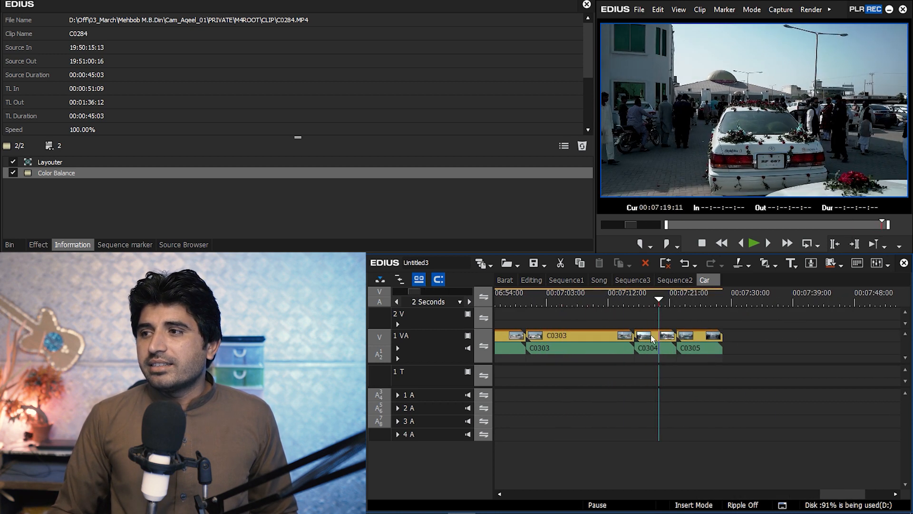
left_click(656, 344)
left_click(13, 173)
left_click(13, 172)
left_click(13, 173)
left_click(13, 173)
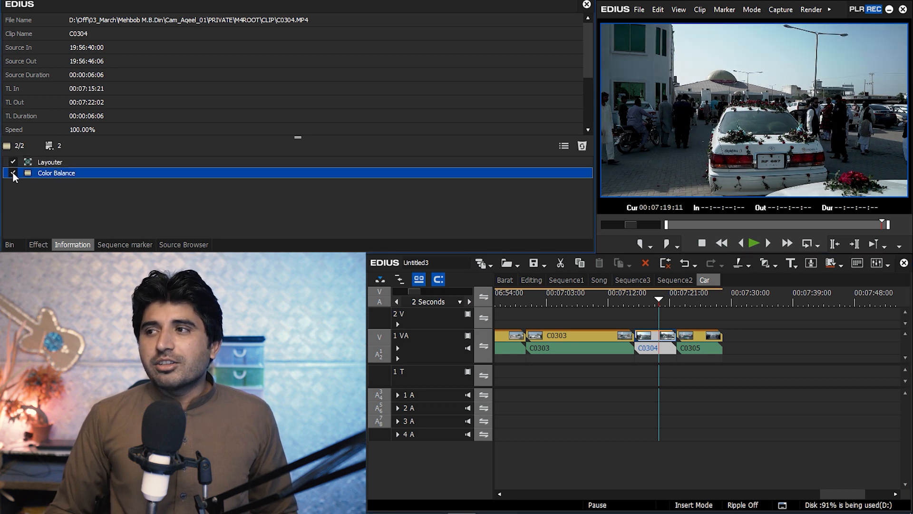
left_click(13, 173)
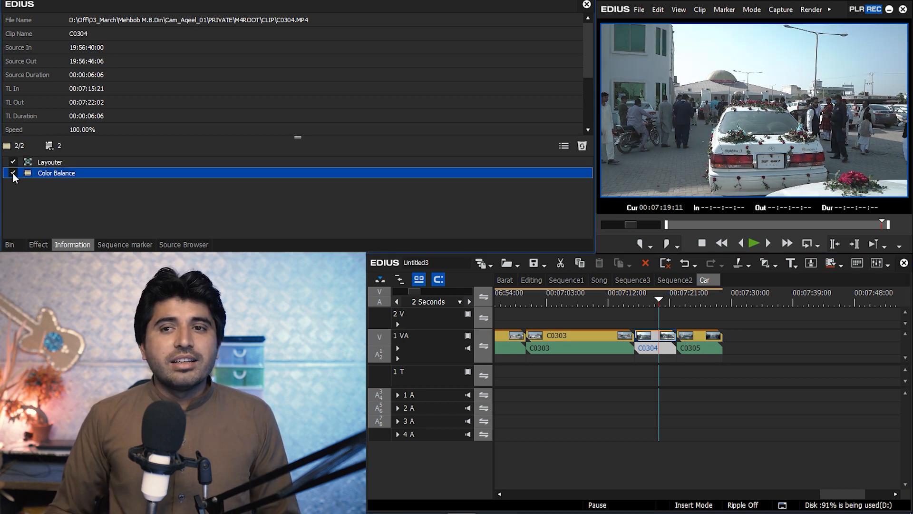
left_click(12, 173)
Set the C0304 clip's Color Balance brightness to -10 and contrast to 0, and confirm the settings.
double_click(56, 175)
left_click(718, 131)
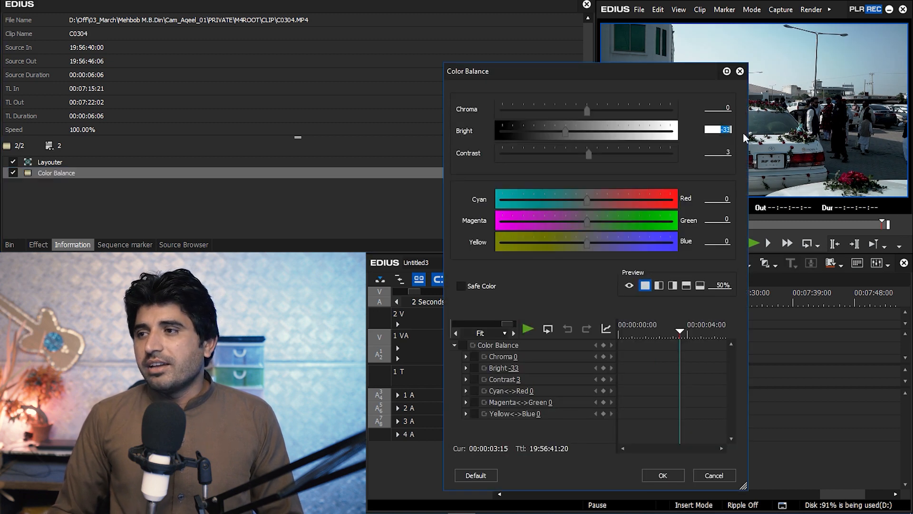
type("-10")
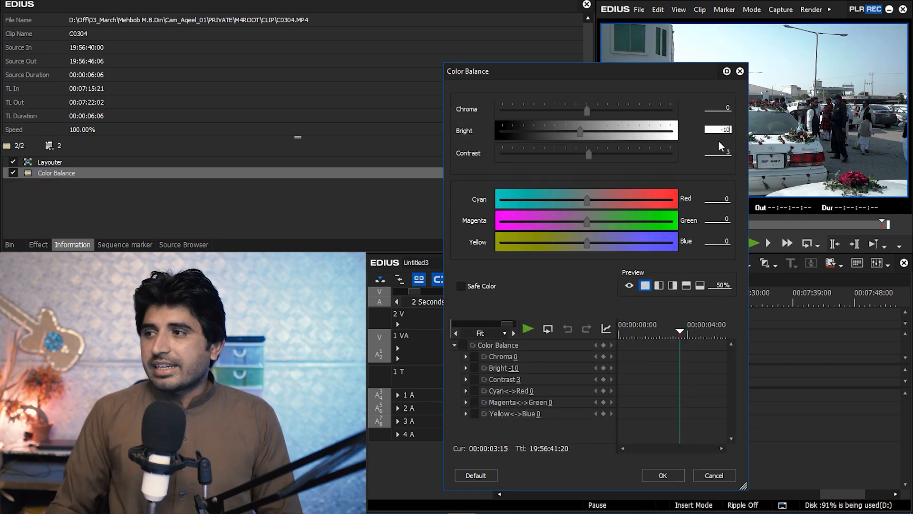
key("Tab")
type("0")
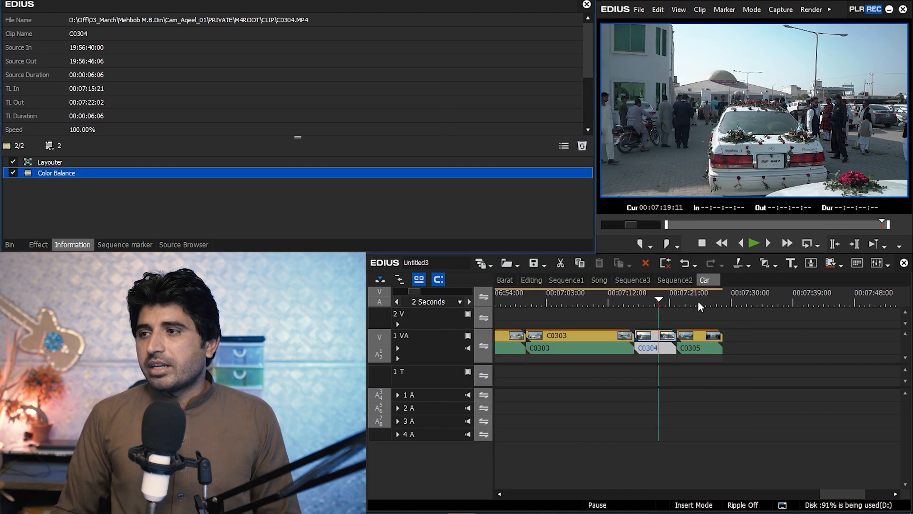
Check the C0305 clip at 00:07:25:09 on the vectorscope and waveform, and delete its Color Balance effect.
left_click(699, 304)
left_click(708, 339)
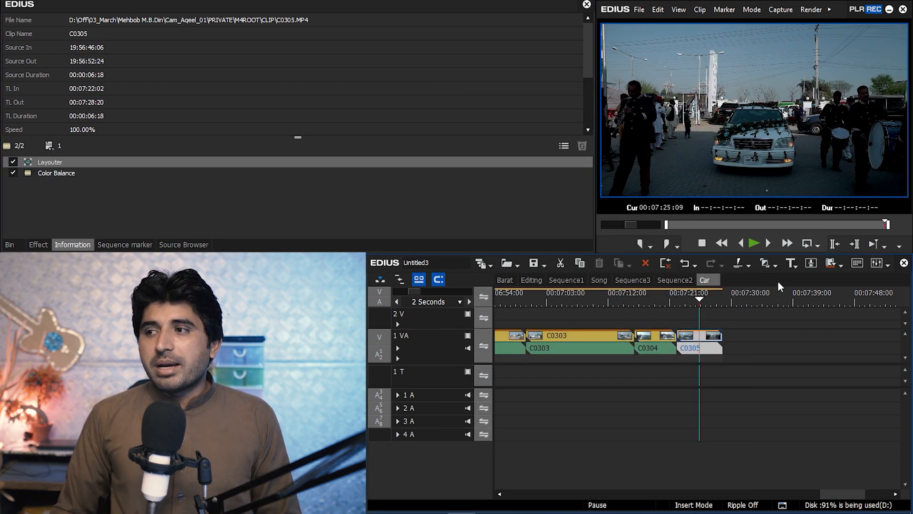
left_click(887, 264)
left_click(846, 275)
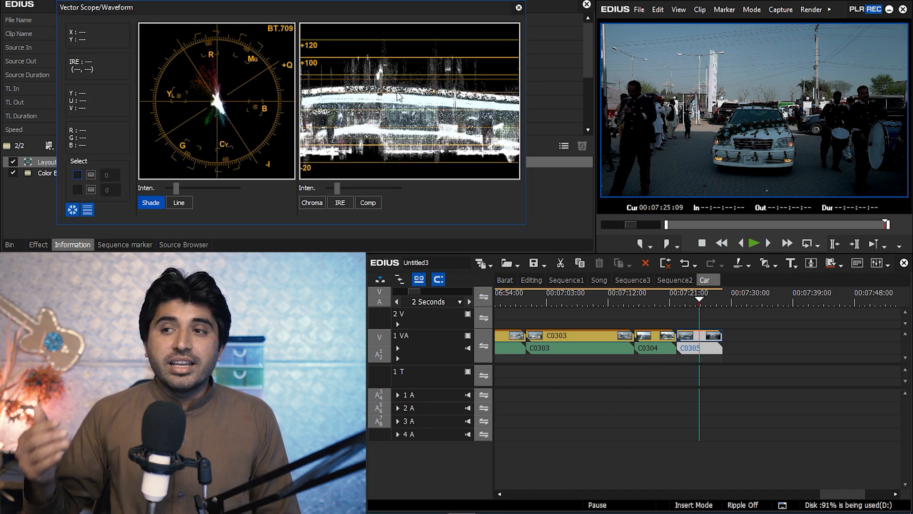
left_click(518, 8)
left_click(57, 173)
key("Delete")
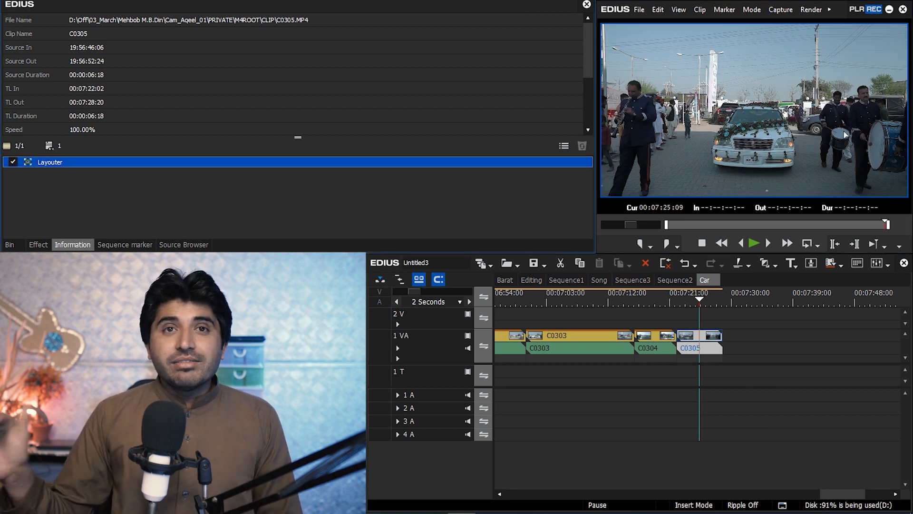
Select the C0303 clip at 00:07:06:05 and examine its exposure on the vectorscope and waveform.
left_click_drag(699, 295, 564, 307)
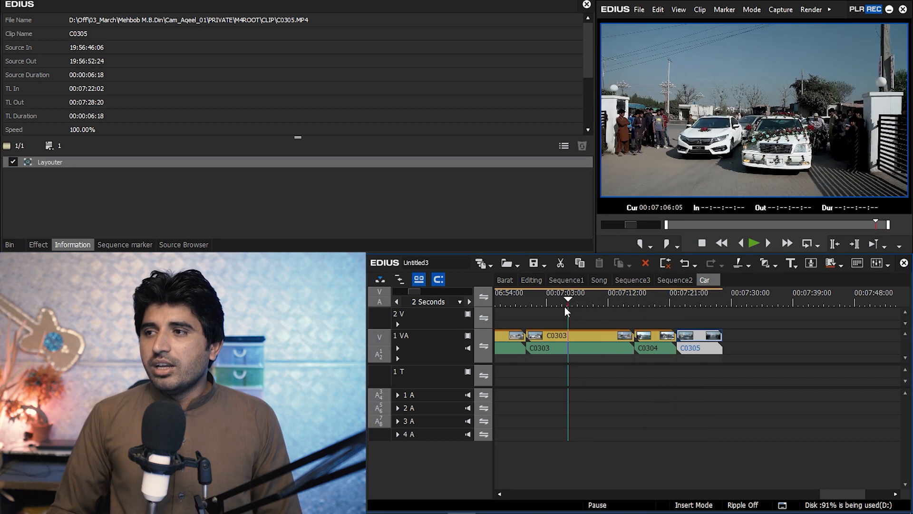
left_click(587, 331)
left_click(887, 265)
left_click(870, 278)
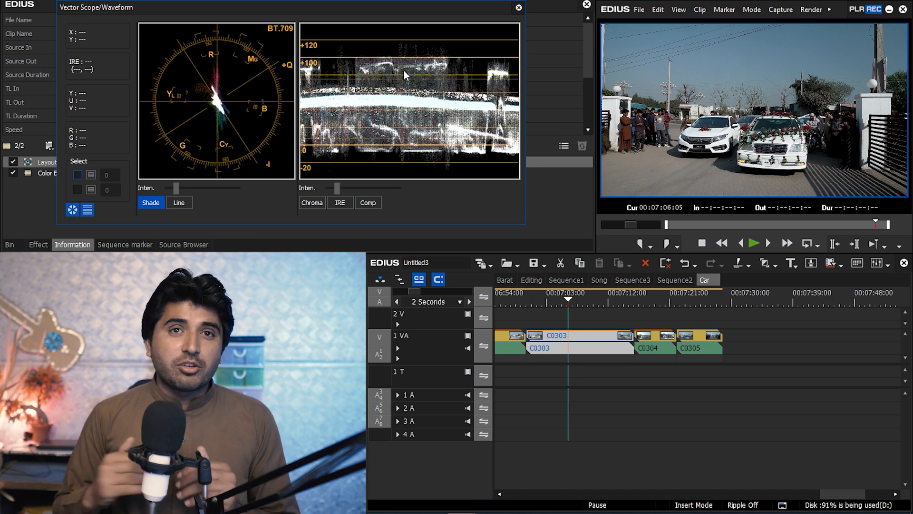
Close the scopes, set the C0303 clip's Color Balance brightness to -12, and confirm the settings.
left_click(519, 8)
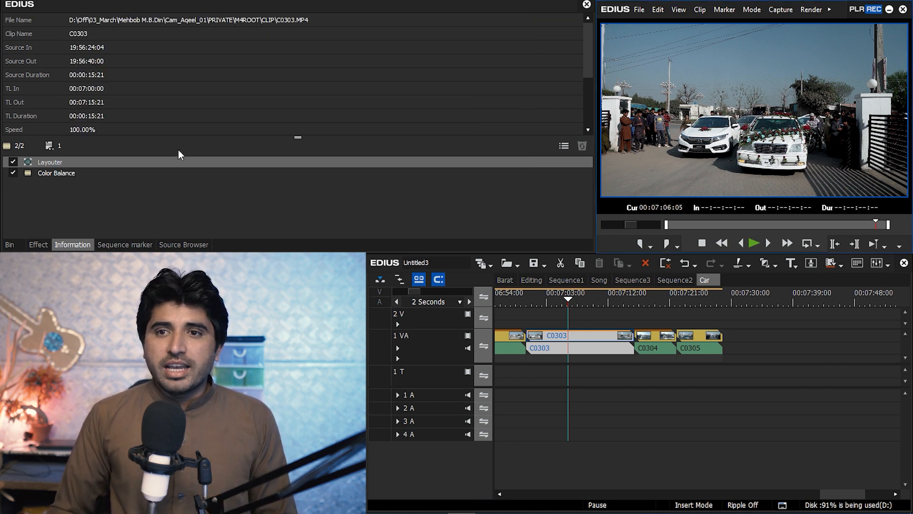
double_click(89, 173)
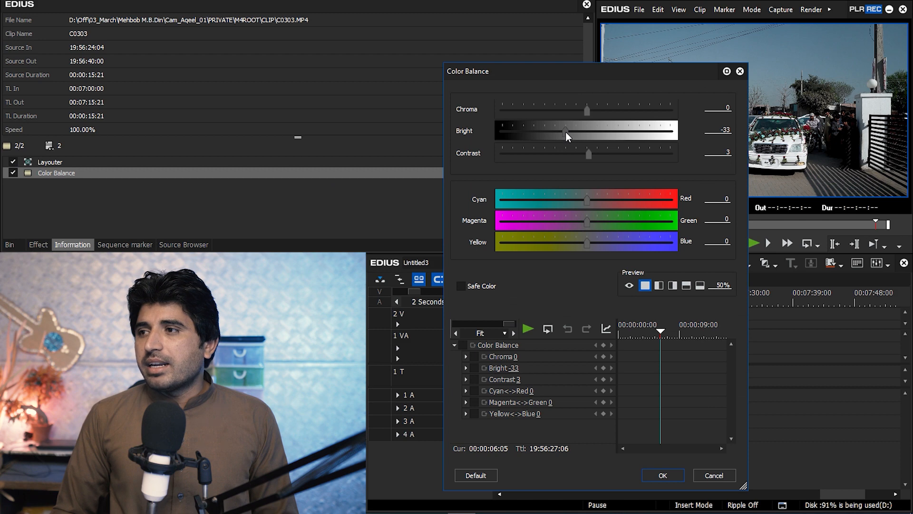
left_click_drag(566, 136, 574, 136)
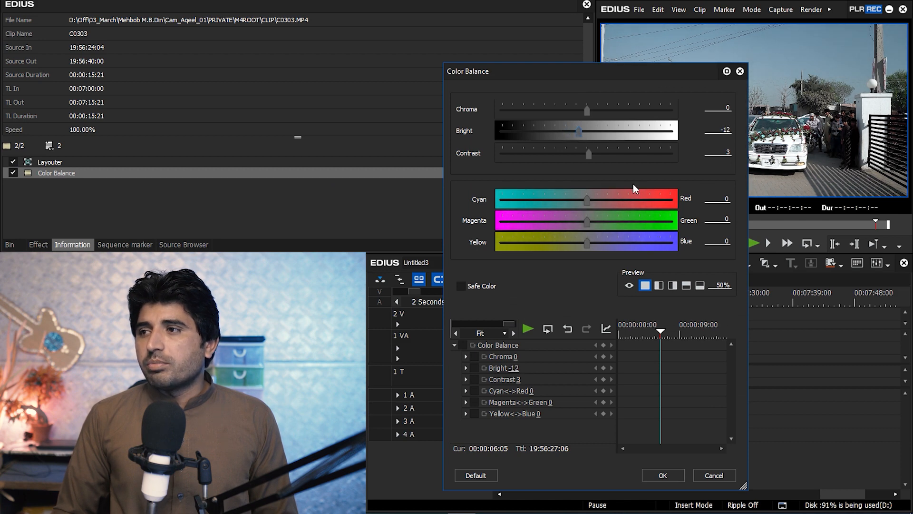
left_click(662, 475)
Select the C0302 clip with the playhead at 00:06:23:13 and compare its picture with Color Balance off and on.
left_click_drag(566, 298, 514, 301)
key("a")
left_click_drag(833, 301, 862, 300)
left_click(867, 336)
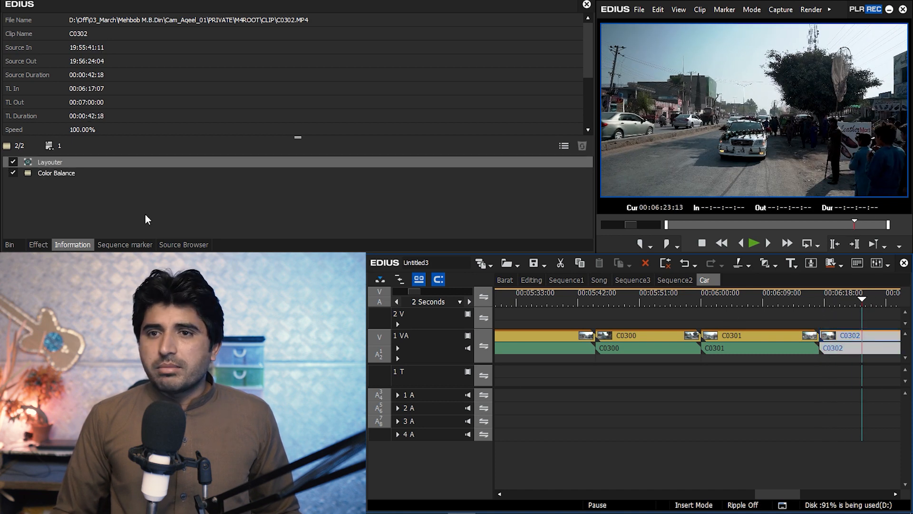
left_click(41, 174)
left_click(12, 173)
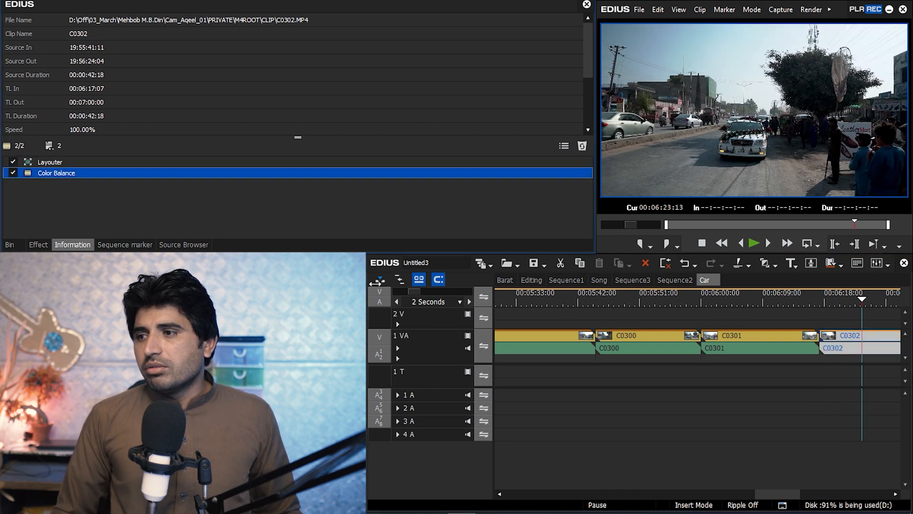
Select the C0301 clip with the playhead at 00:06:10:11 and compare its picture with Color Balance off and on.
left_click_drag(666, 300, 772, 309)
left_click(764, 349)
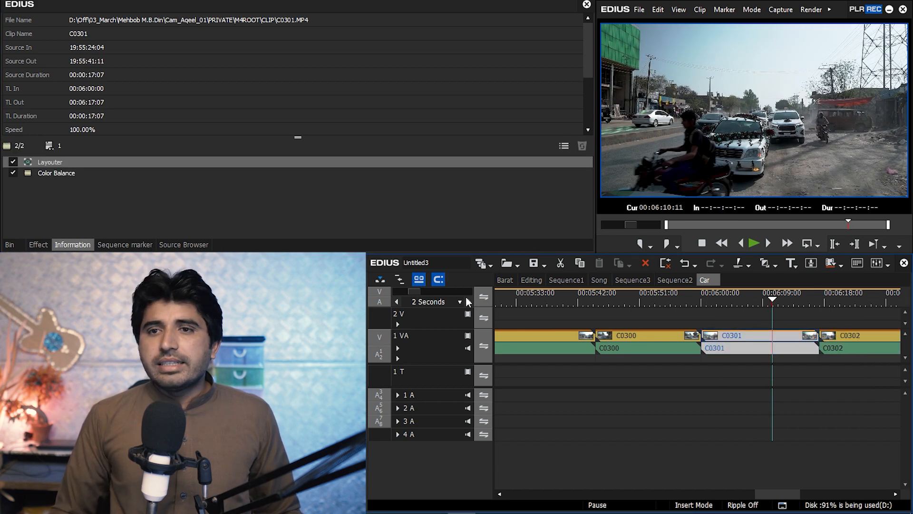
left_click(14, 173)
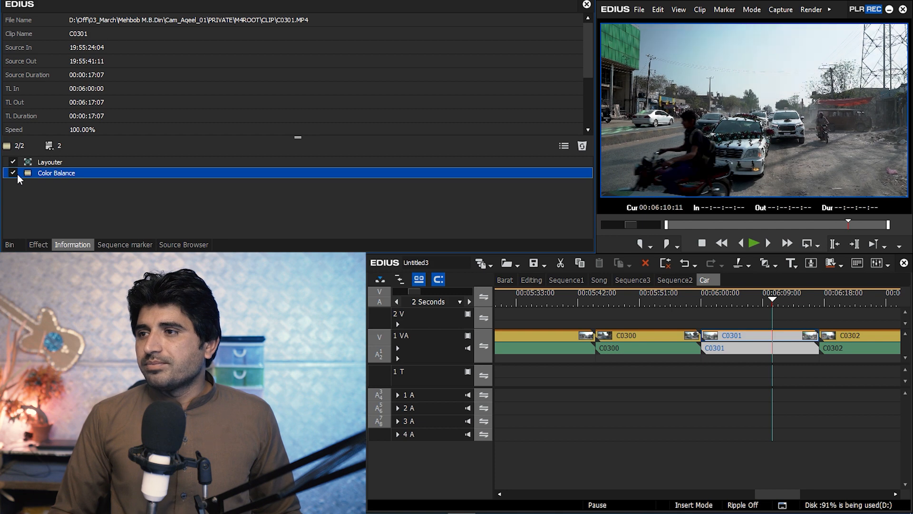
left_click(17, 174)
left_click(18, 174)
Check the C0300 picture at 00:05:51:05, the start of the sequence, and the C0283 picture at 00:00:30:11.
left_click(642, 300)
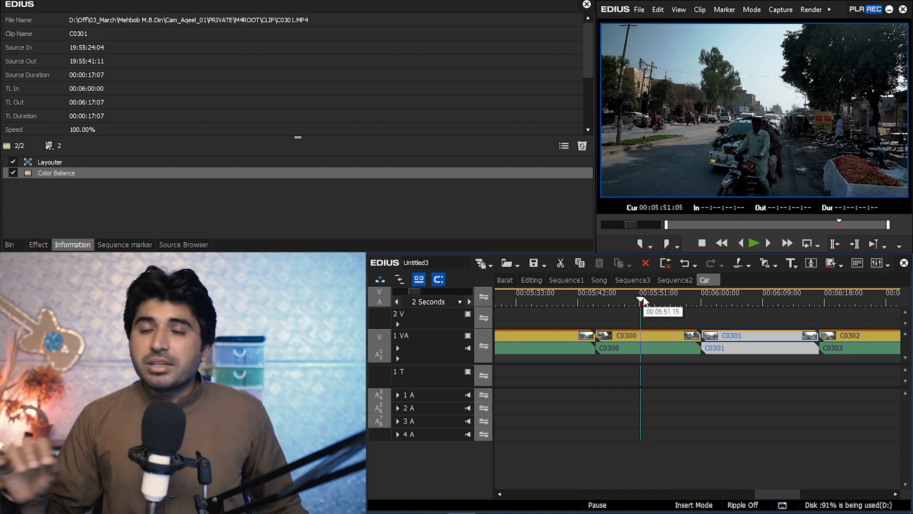
key("Home")
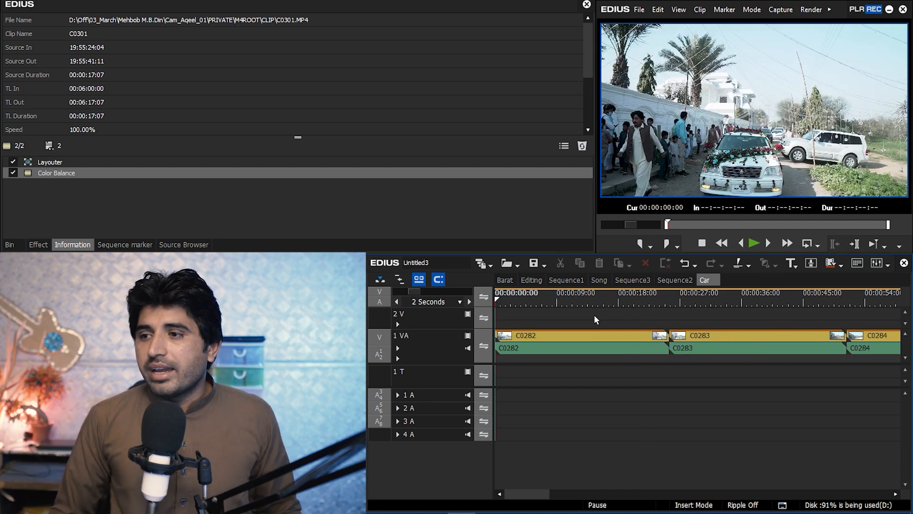
left_click(704, 300)
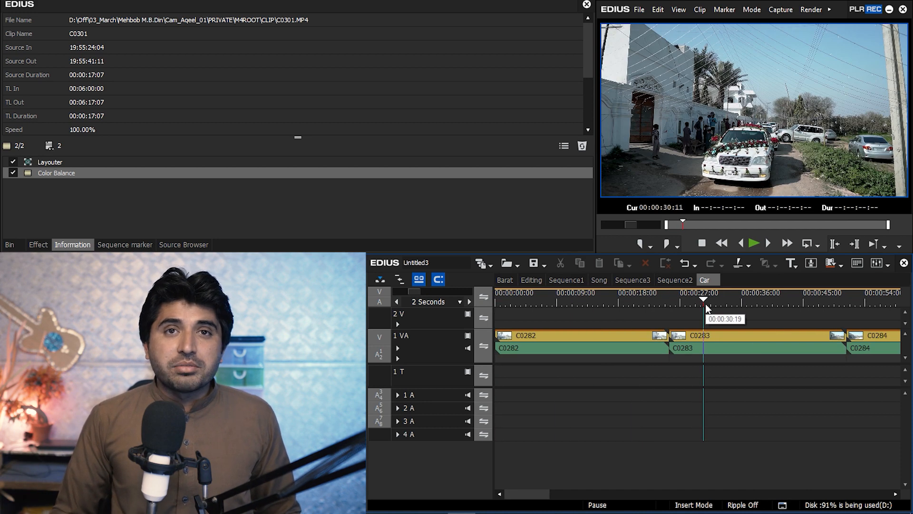
scroll(620, 331, "down", 1)
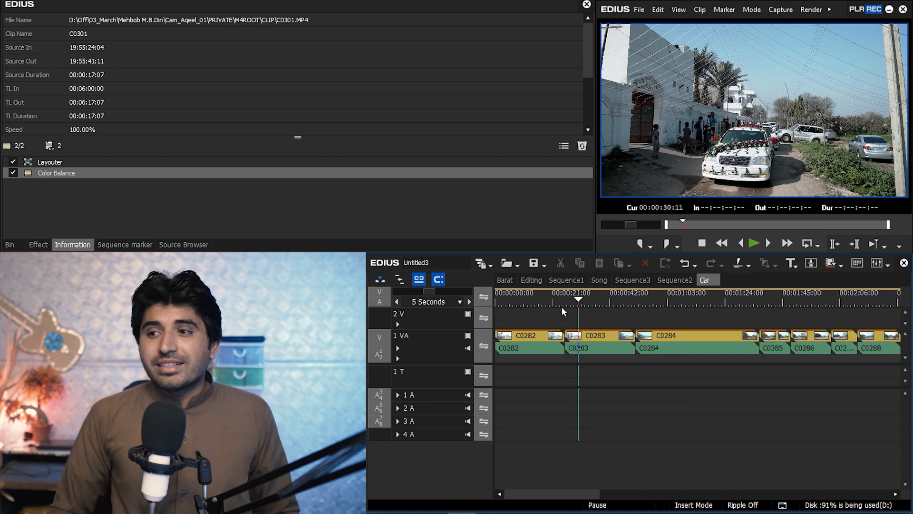
On the C0282 clip at 00:00:15:11, try a Color Balance chroma of 127, set it to 30, and confirm the settings.
left_click(538, 298)
left_click(537, 342)
scroll(537, 341, "up", 1)
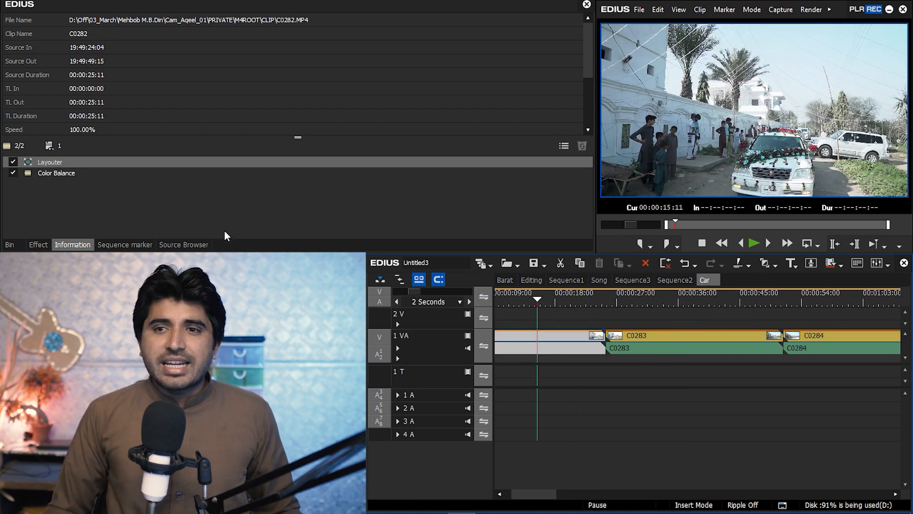
double_click(63, 172)
left_click(719, 107)
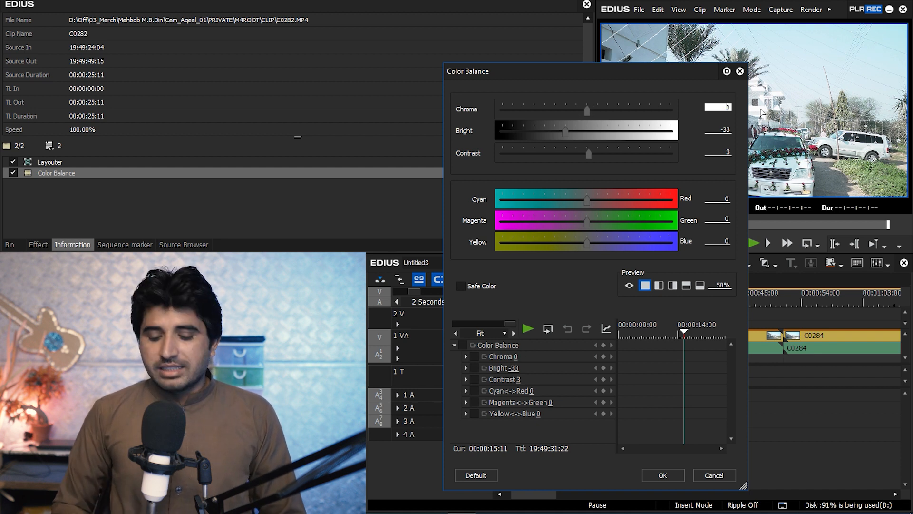
type("127")
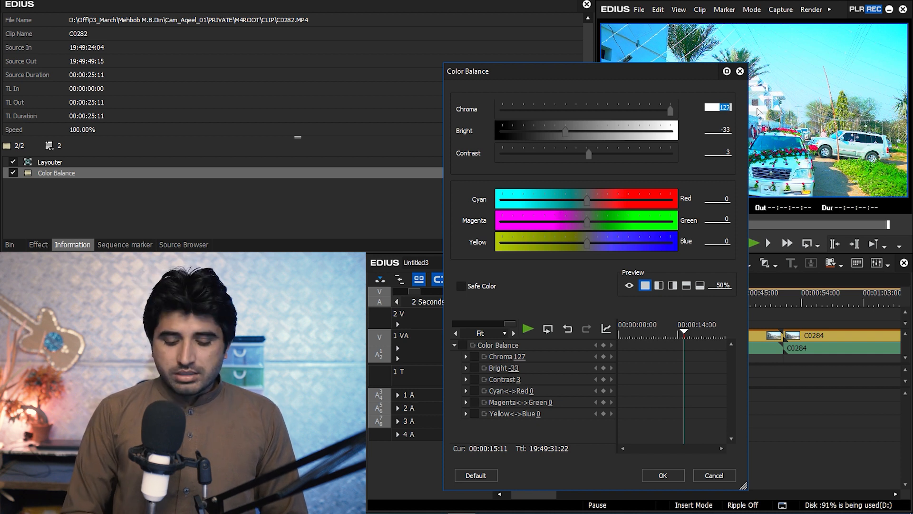
type("2")
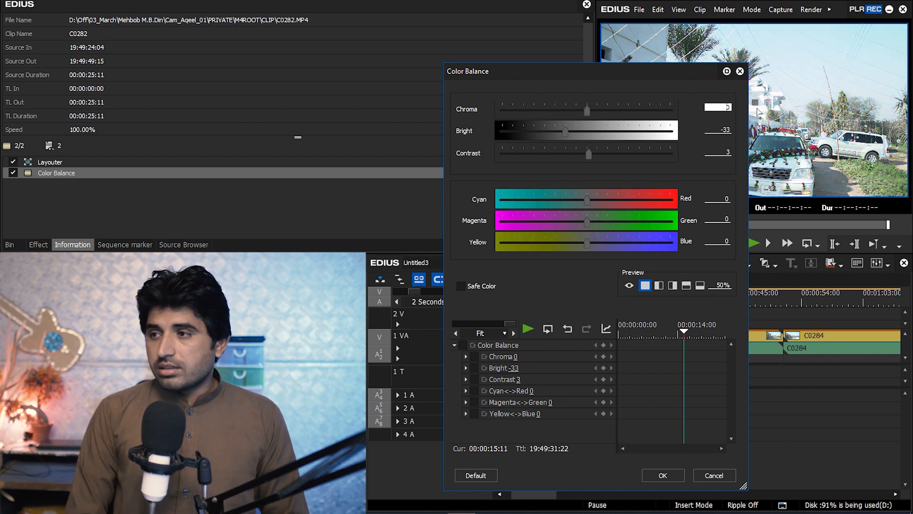
type("30")
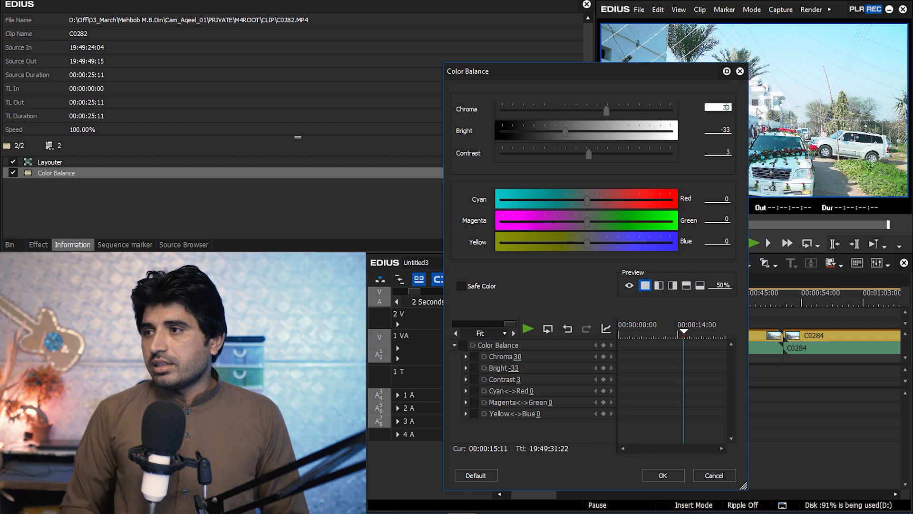
left_click(672, 476)
Compare the C0282 picture at 00:00:13:09 with Color Balance off and on.
left_click_drag(555, 300, 523, 303)
left_click(13, 173)
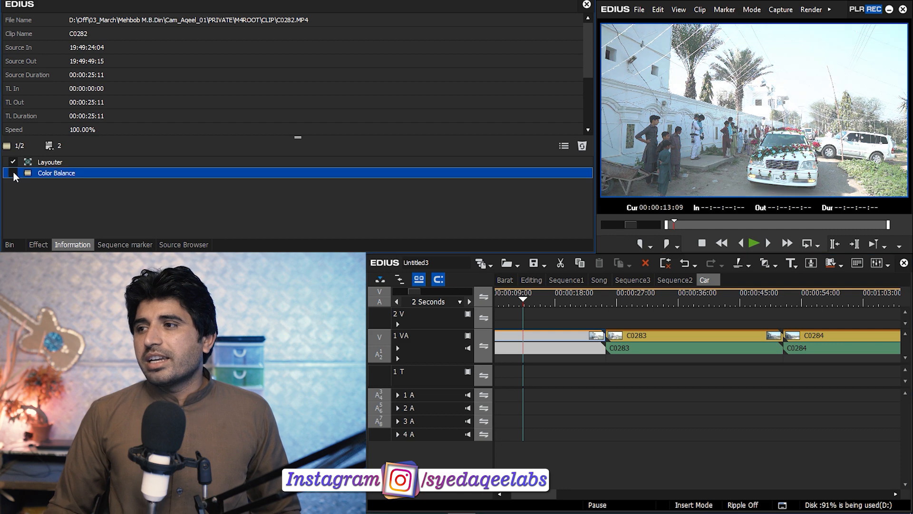
left_click(14, 172)
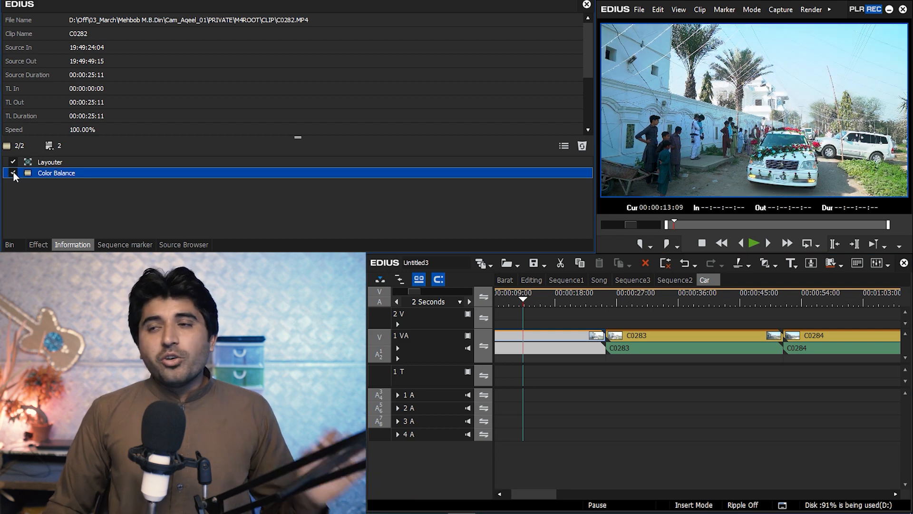
Set the C0283 clip's Color Balance chroma to 30 with the playhead at 00:00:33:19, and confirm the settings.
left_click(663, 299)
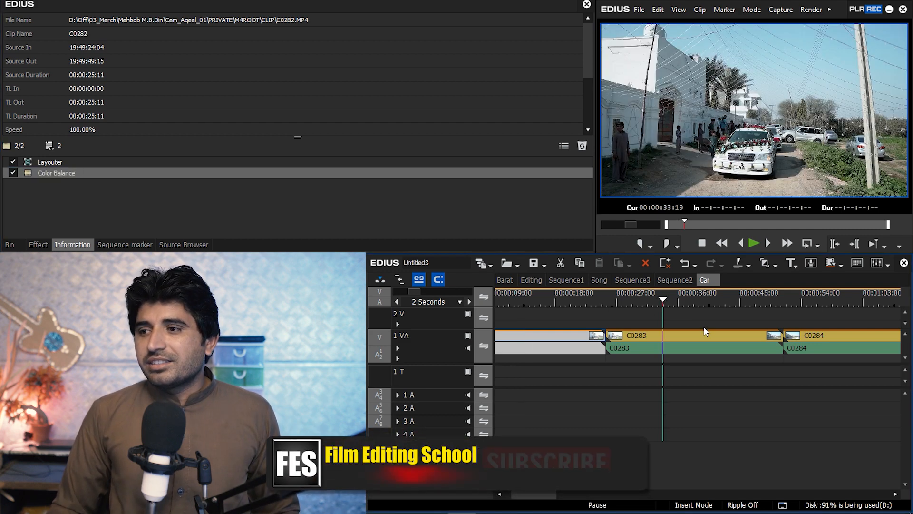
left_click(688, 335)
double_click(48, 173)
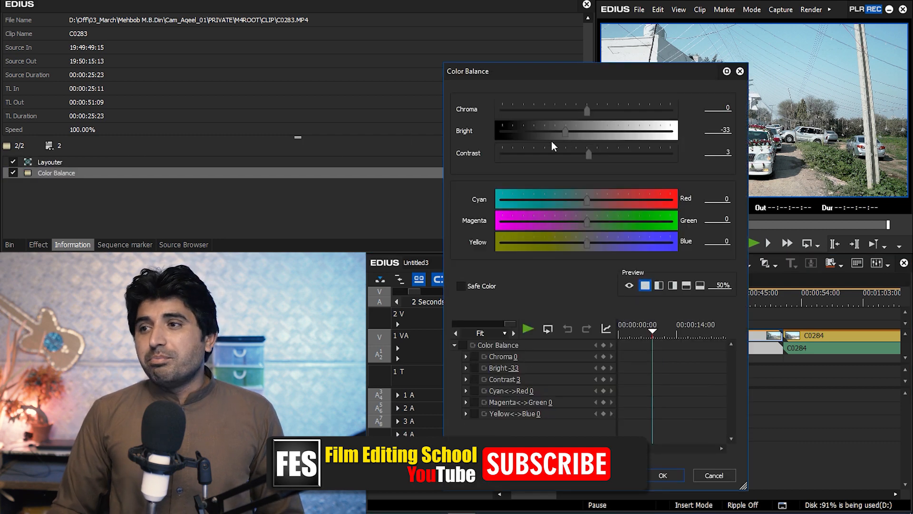
left_click(723, 108)
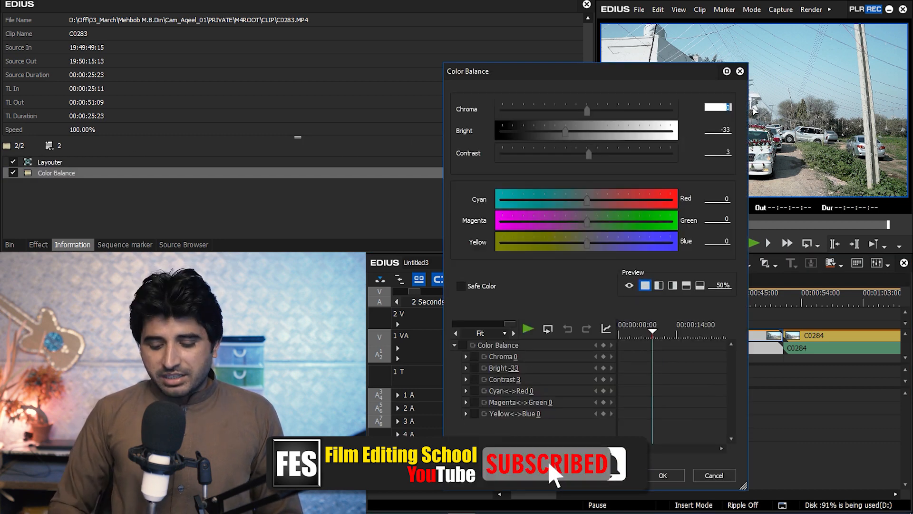
type("30")
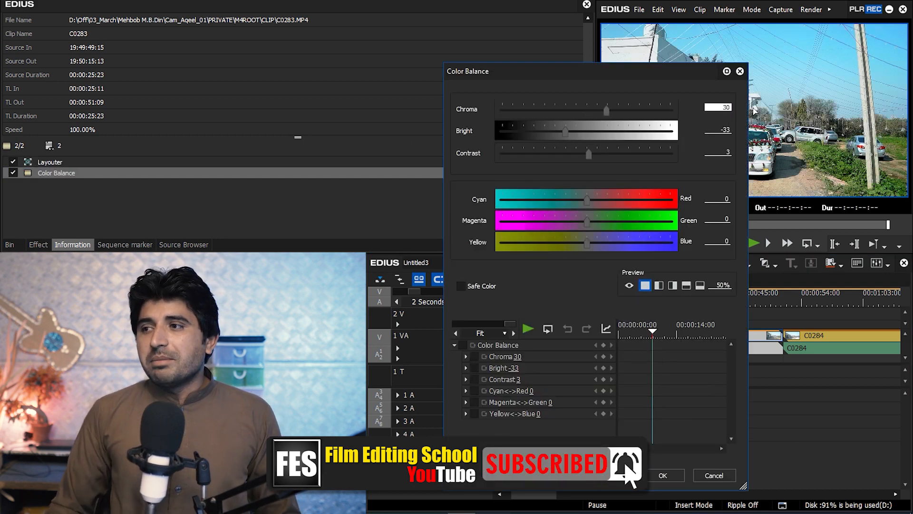
left_click(673, 475)
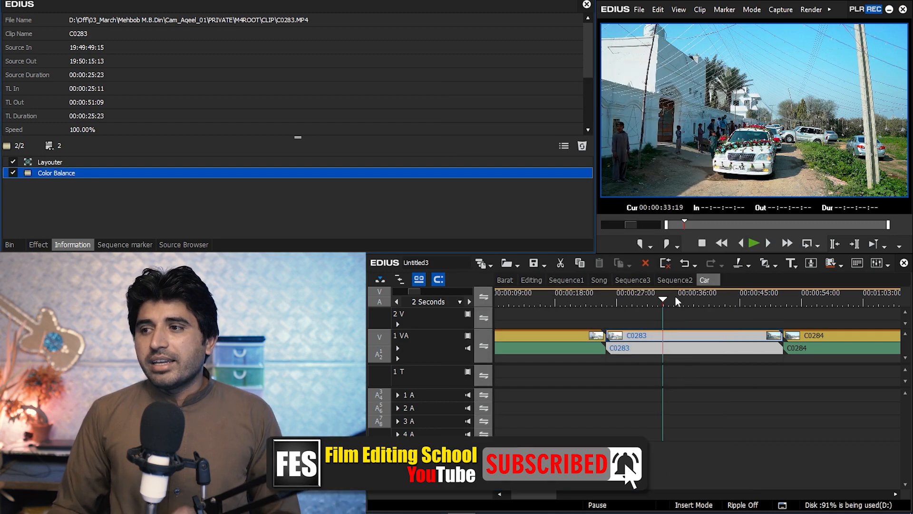
Scrub through the C0283 clip and compare its picture at 00:00:45:07 with Color Balance off and on.
left_click(619, 299)
left_click_drag(618, 300, 740, 297)
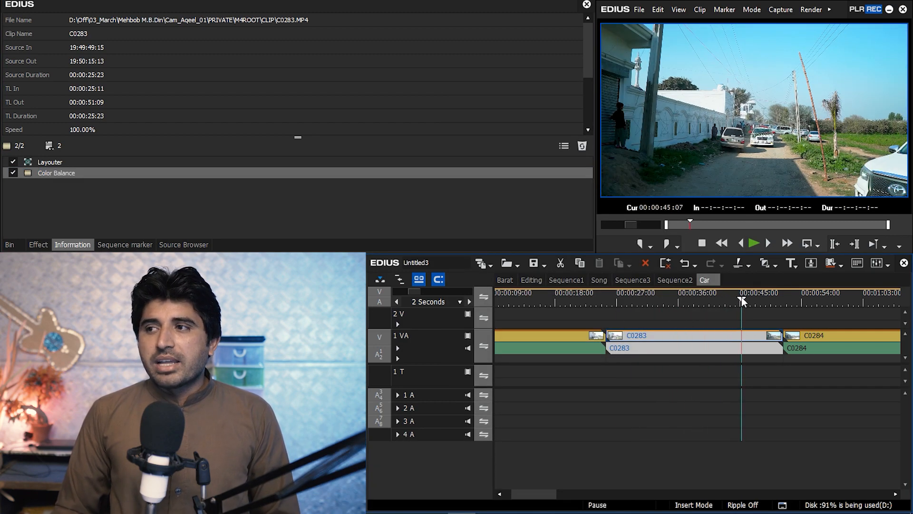
left_click(14, 174)
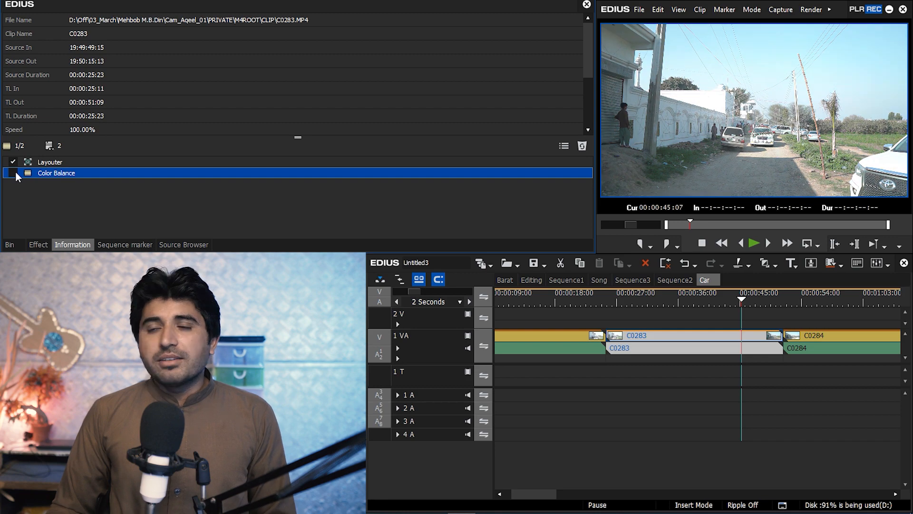
left_click(13, 173)
left_click_drag(734, 299, 624, 308)
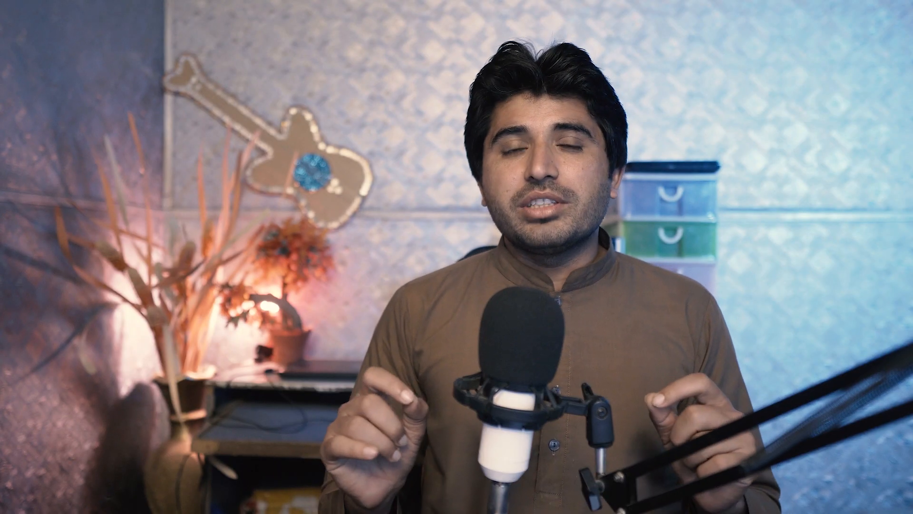
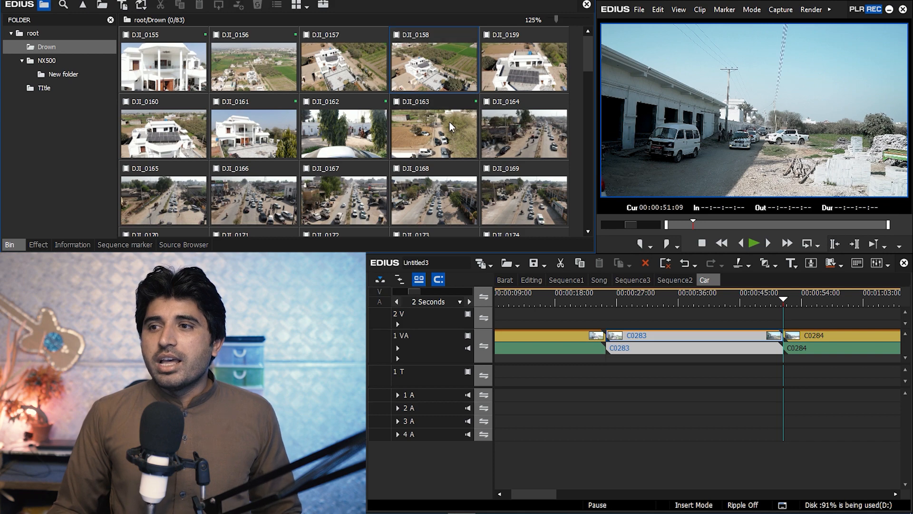
Load the drone clips DJI_0163 and DJI_0164 from the Drown folder into the player and scrub through each one.
double_click(464, 106)
left_click(686, 223)
left_click_drag(687, 224, 889, 224)
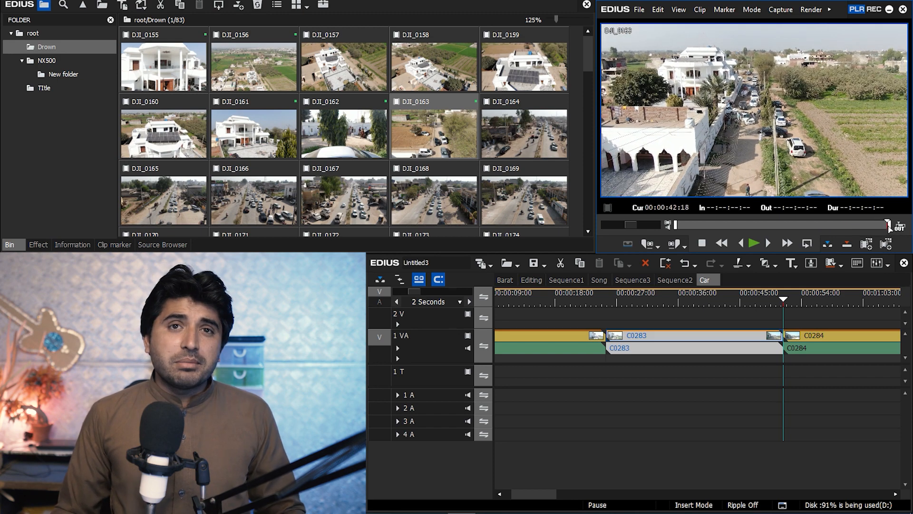
double_click(532, 139)
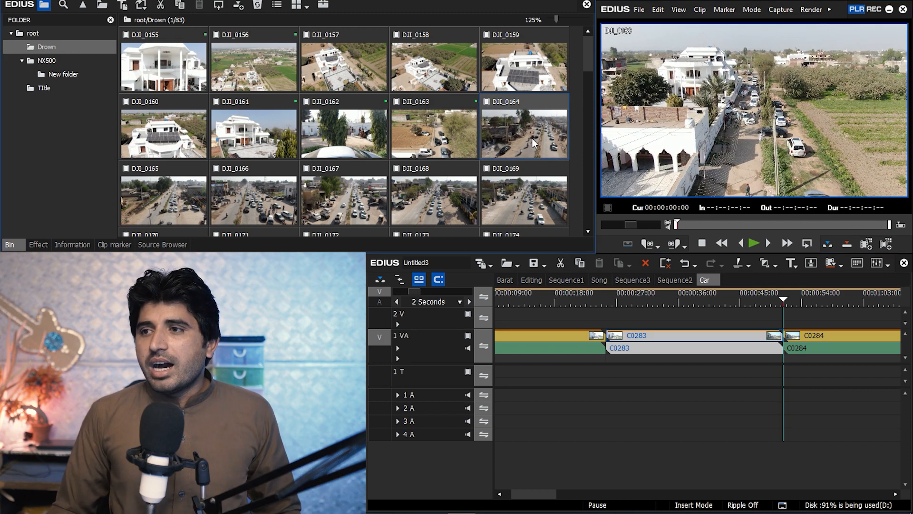
left_click_drag(689, 221, 867, 225)
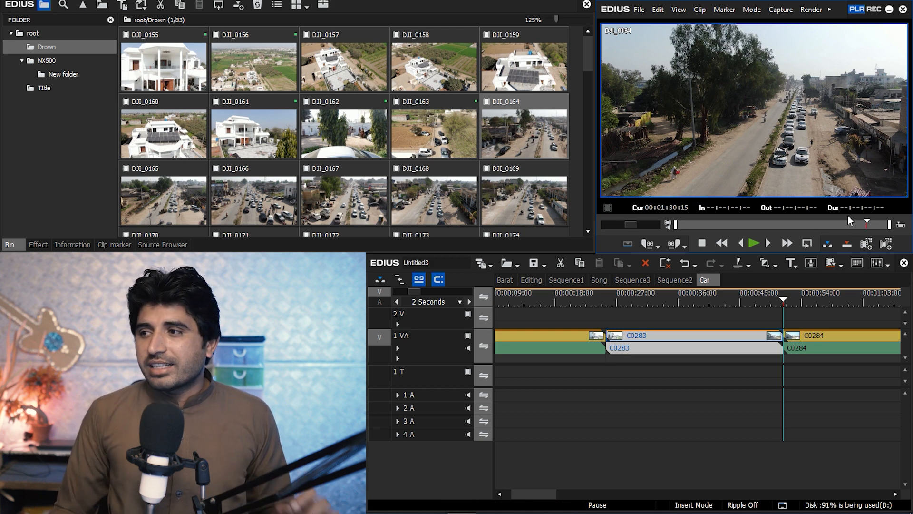
mouse_move(860, 222)
left_mouse_down()
mouse_move(703, 230)
mouse_move(734, 228)
left_mouse_up()
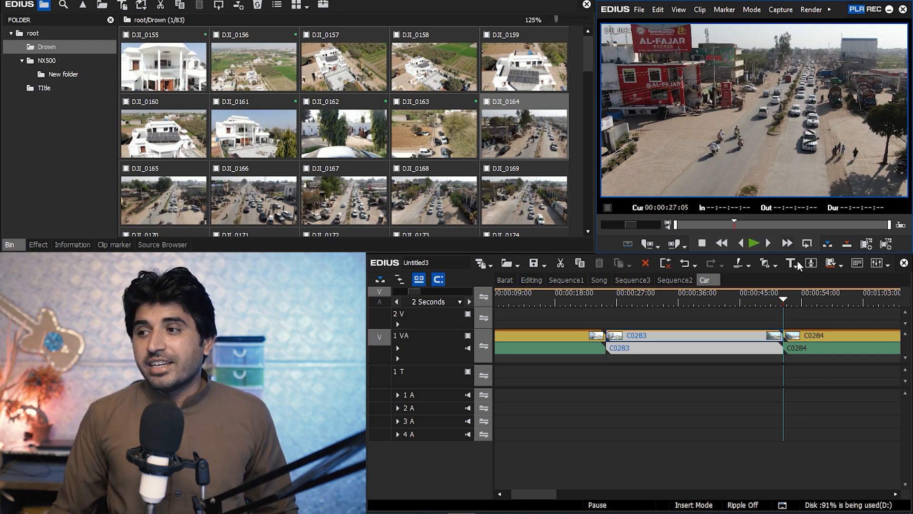
Scrub the Car sequence to 00:01:06:17 and step through the following edit points to the start of C0291 at 00:03:03:09.
left_click_drag(796, 302, 887, 300)
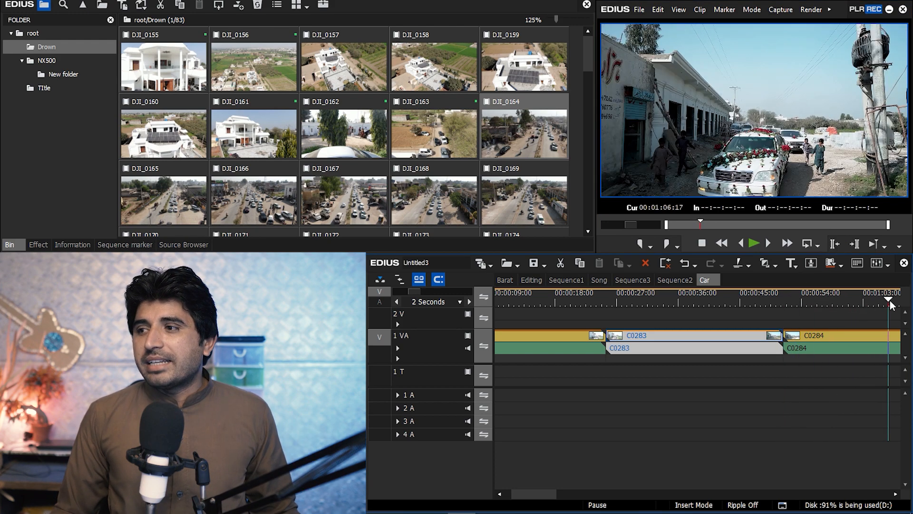
key("s")
key("s")
key("s")
key("s")
key("s")
key("s")
key("s")
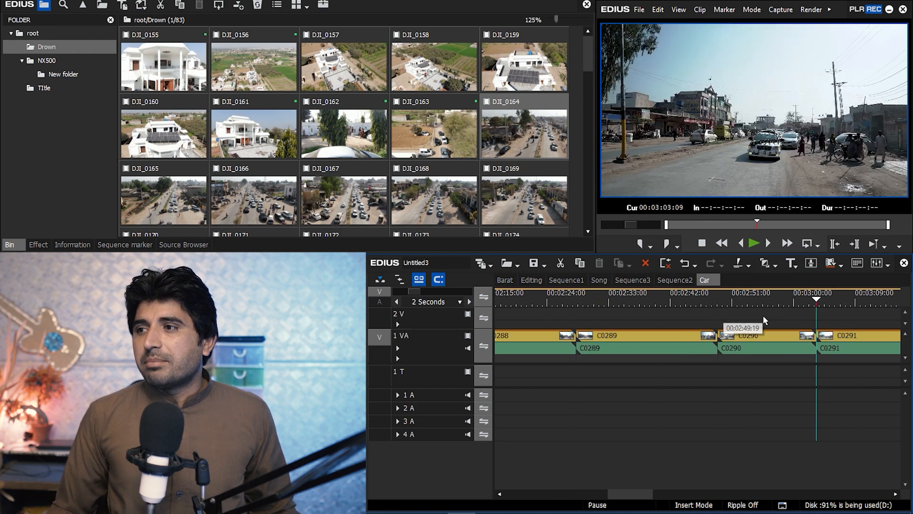
Fast-forward through the Car sequence from the C0291 clip and mute the 1 VA track's audio.
left_click(789, 243)
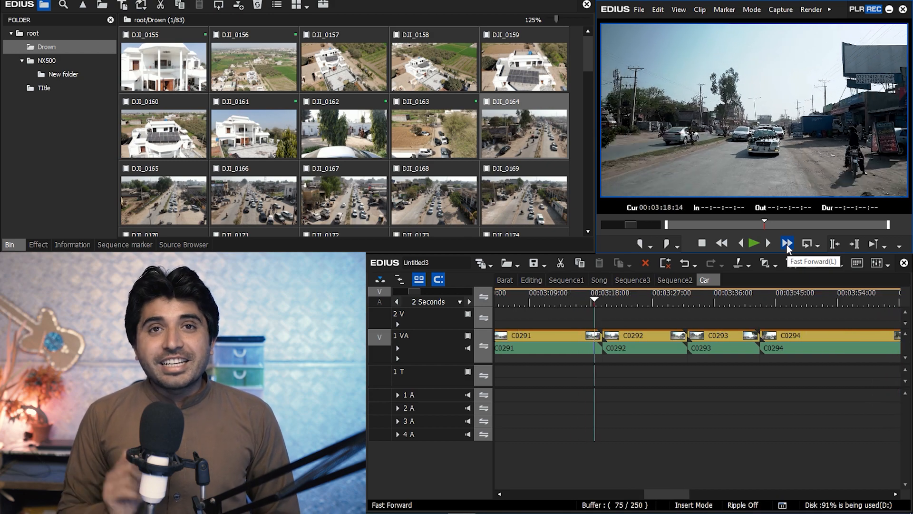
left_click(467, 348)
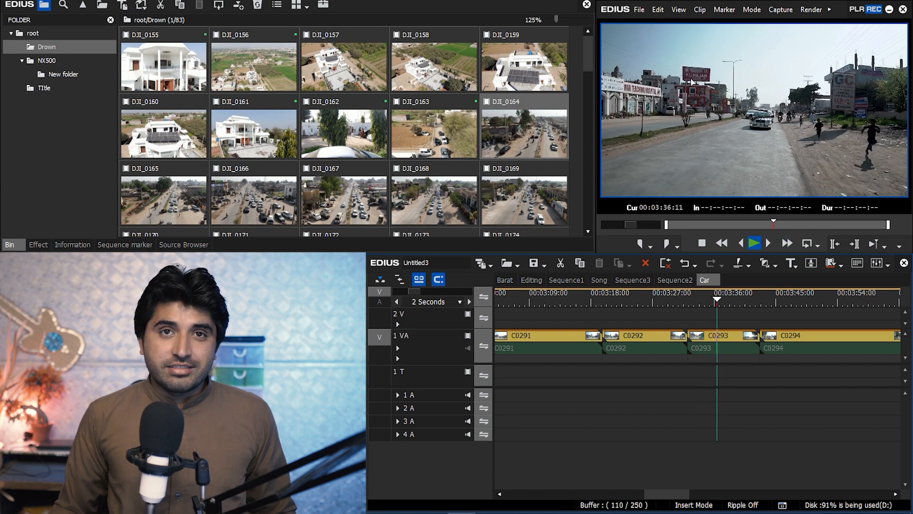
Position the playhead at the start of C0292 at 00:03:19:17 and turn ripple mode on.
key("a")
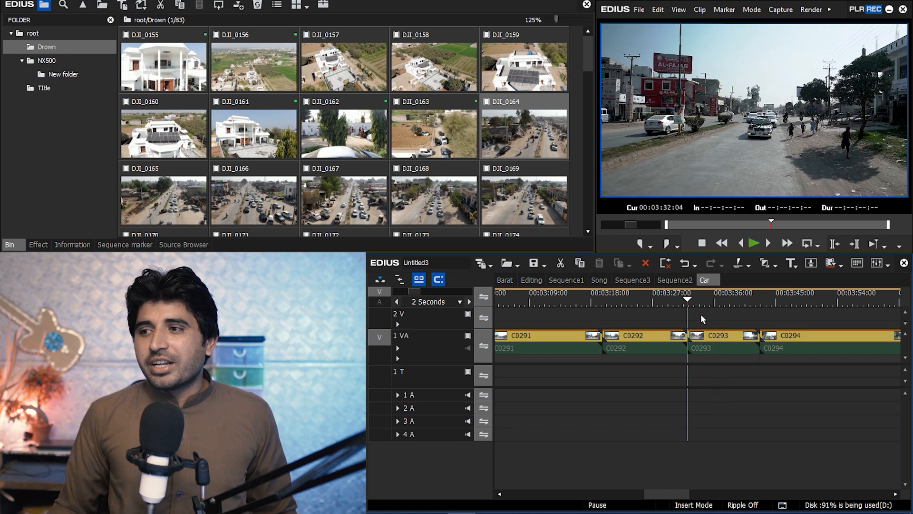
left_click_drag(680, 304, 601, 301)
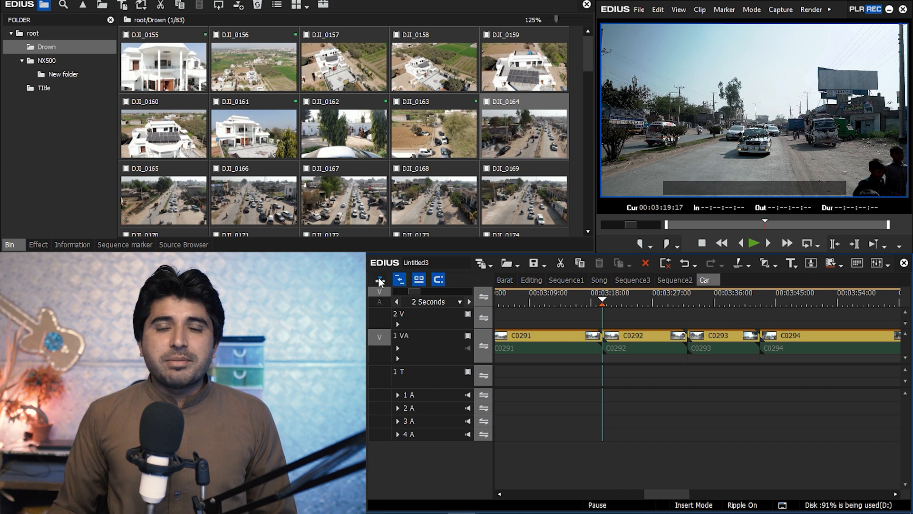
left_click(380, 281)
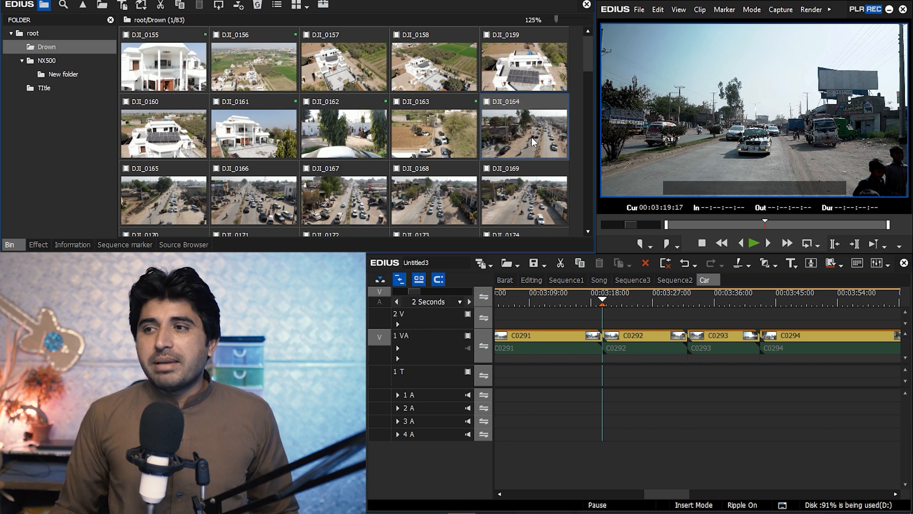
left_click_drag(527, 133, 615, 347)
scroll(714, 389, "down", 7)
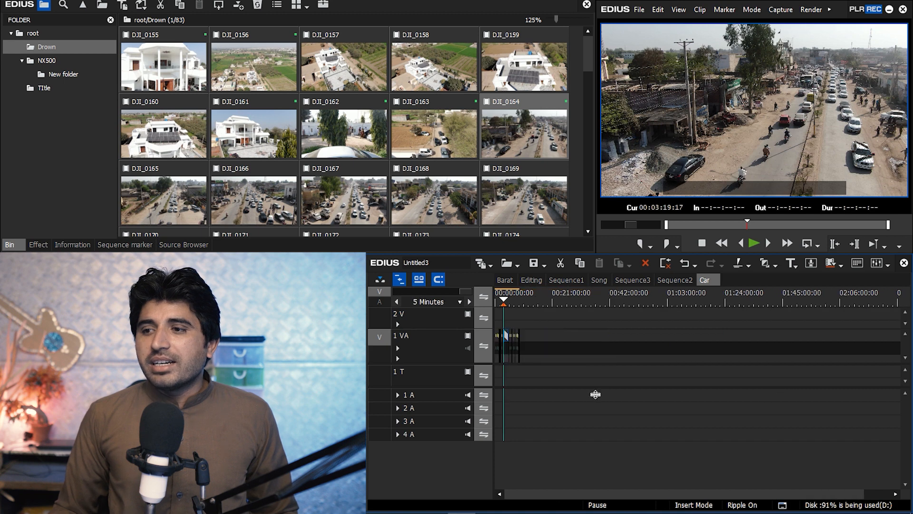
scroll(597, 393, "up", 4)
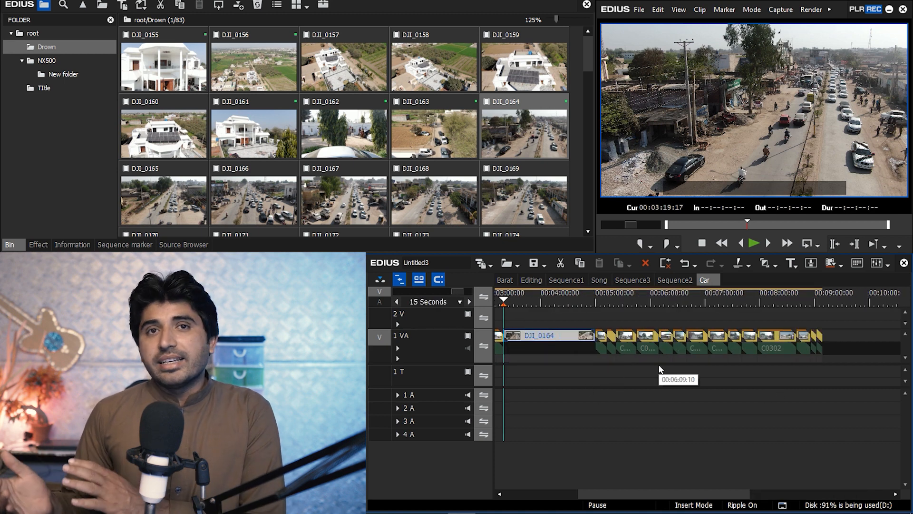
key("ctrl+z")
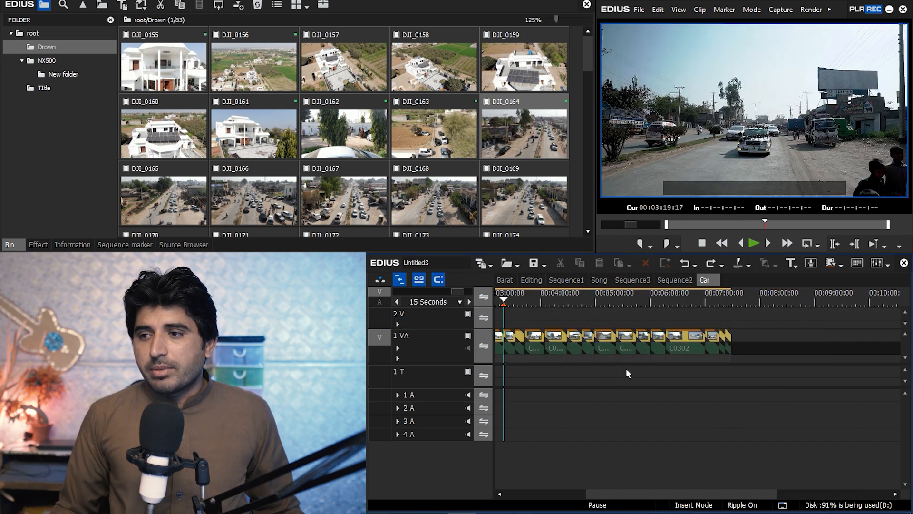
Insert the drone clip DJI_0164 on track 1 VA at 00:03:19:17, between C0291 and C0292.
left_click_drag(529, 130, 508, 343)
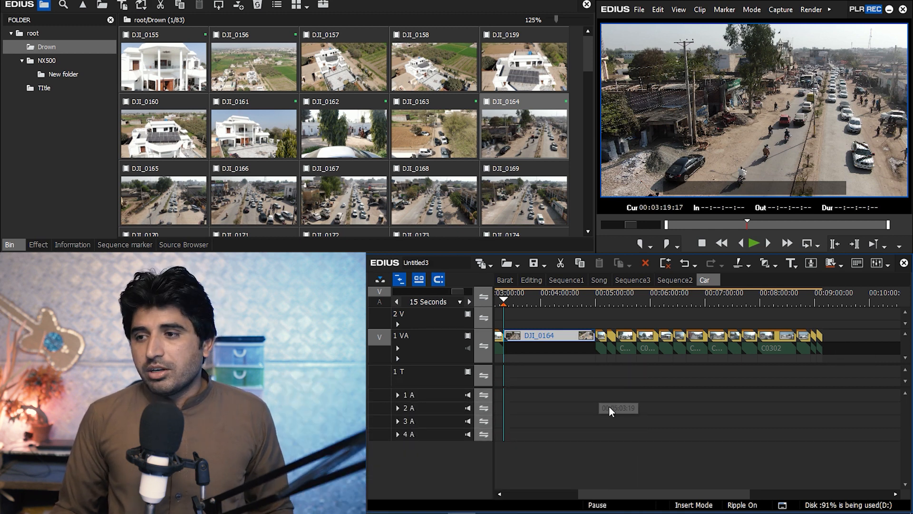
left_click(584, 388)
scroll(562, 361, "up", 1)
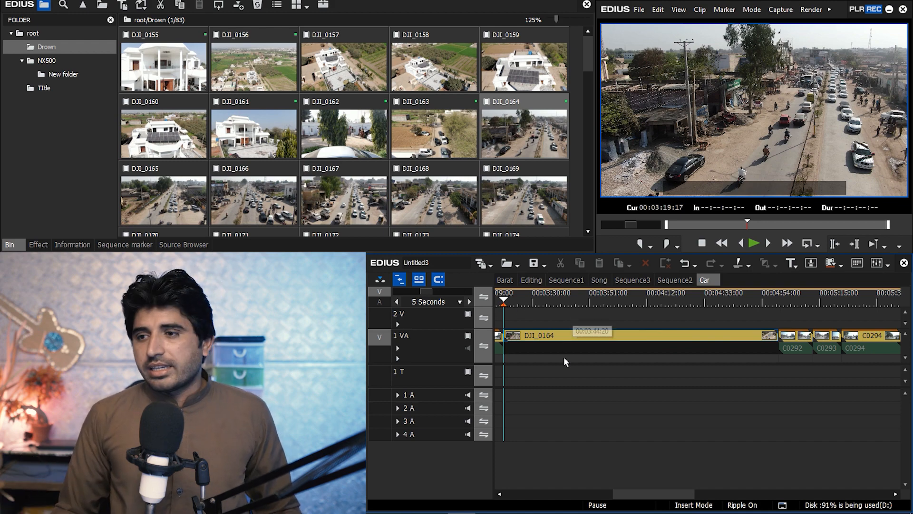
Play the start of DJI_0164 and scrub through it to 00:04:51:12.
scroll(563, 356, "up", 2)
key("space")
mouse_move(532, 298)
left_mouse_down()
mouse_move(478, 304)
mouse_move(538, 312)
left_mouse_up()
key("space")
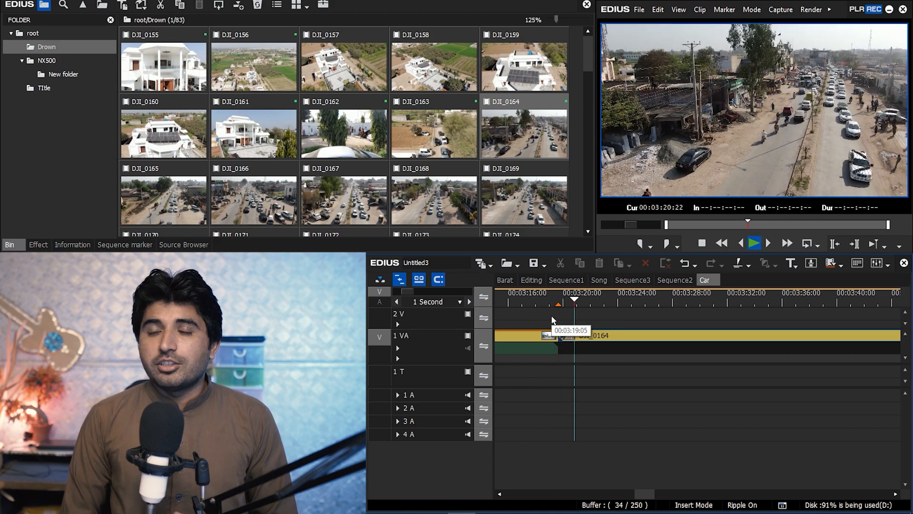
scroll(703, 364, "down", 2)
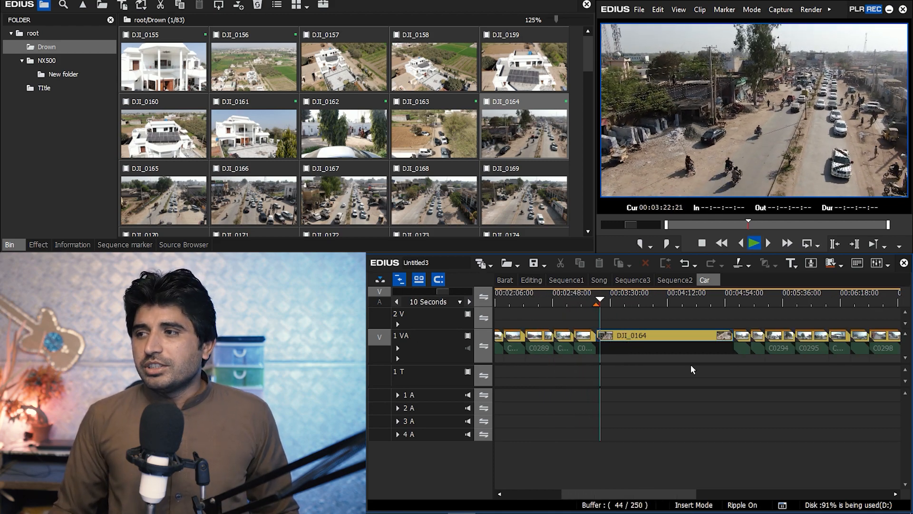
left_click_drag(611, 298, 826, 308)
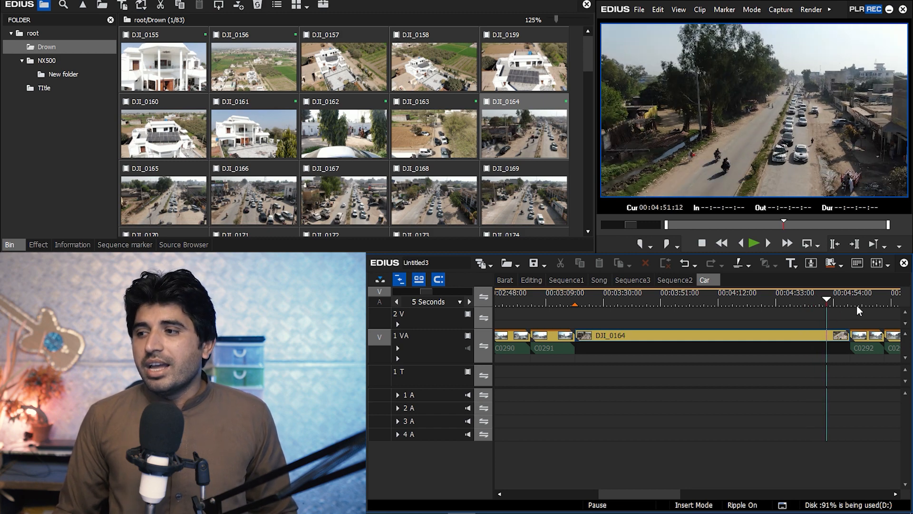
Scrub from the end of DJI_0164 through the ground clips C0292 to C0294 up to 00:05:45:05.
scroll(558, 401, "down", 5)
scroll(627, 356, "up", 4)
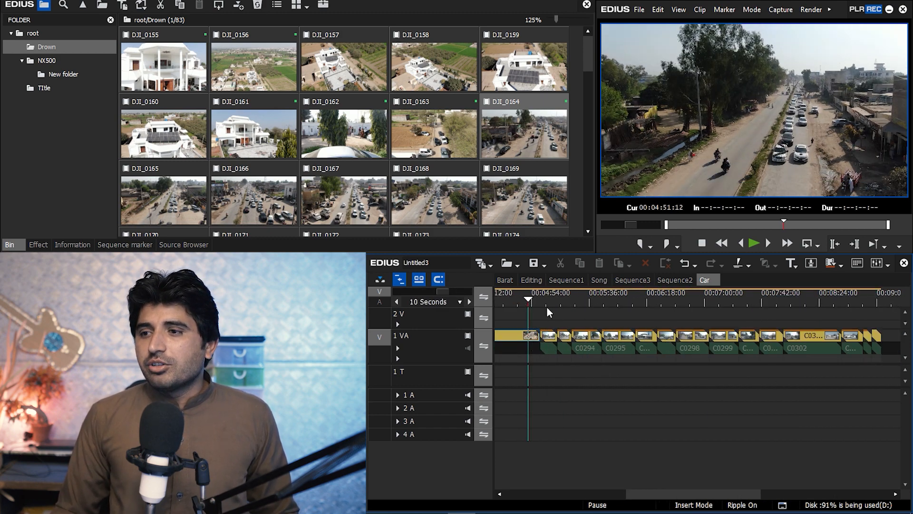
scroll(532, 304, "up", 3)
left_click_drag(556, 295, 861, 302)
left_click_drag(583, 293, 814, 311)
scroll(589, 326, "down", 4)
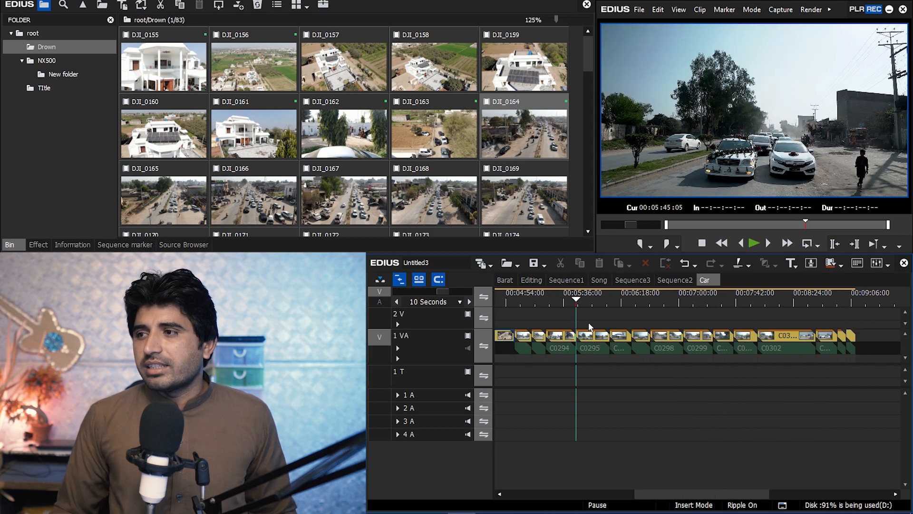
mouse_move(566, 299)
left_mouse_down()
mouse_move(592, 307)
mouse_move(576, 303)
left_mouse_up()
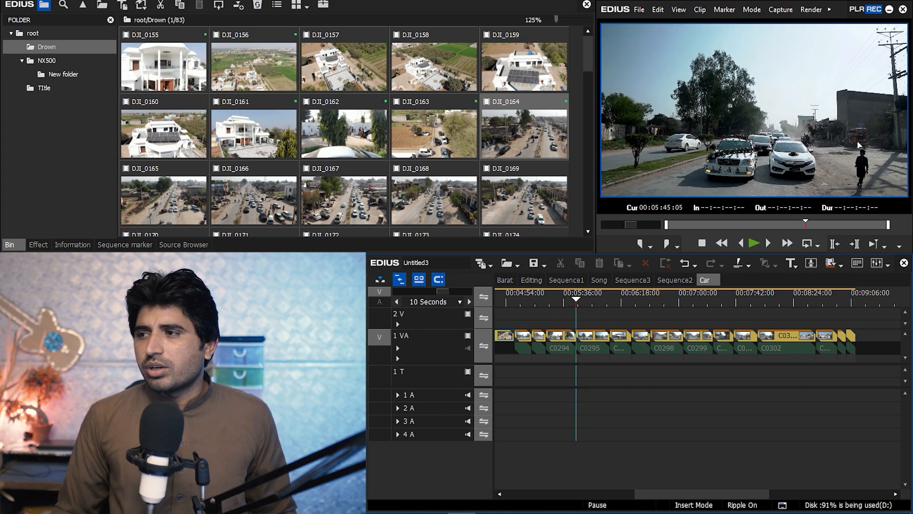
Compare the end of DJI_0164, from 00:04:48:09 to 00:04:58:19, with the ground footage up to 00:05:45:05.
left_click(499, 303)
scroll(535, 305, "up", 2)
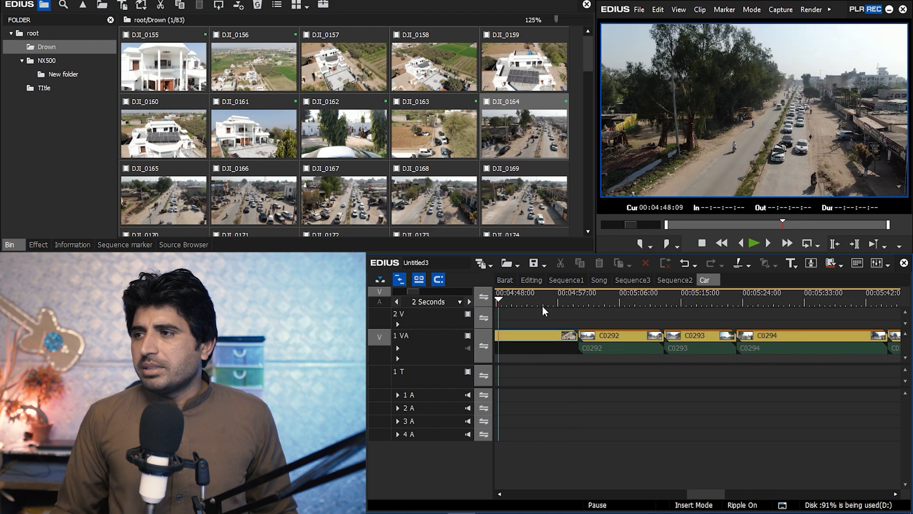
left_click(531, 300)
left_click_drag(532, 297, 569, 298)
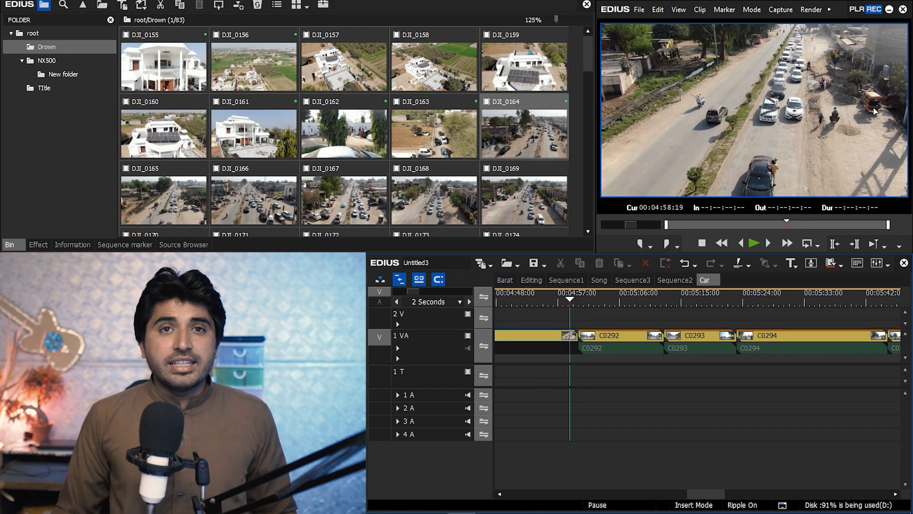
left_click_drag(623, 298, 886, 308)
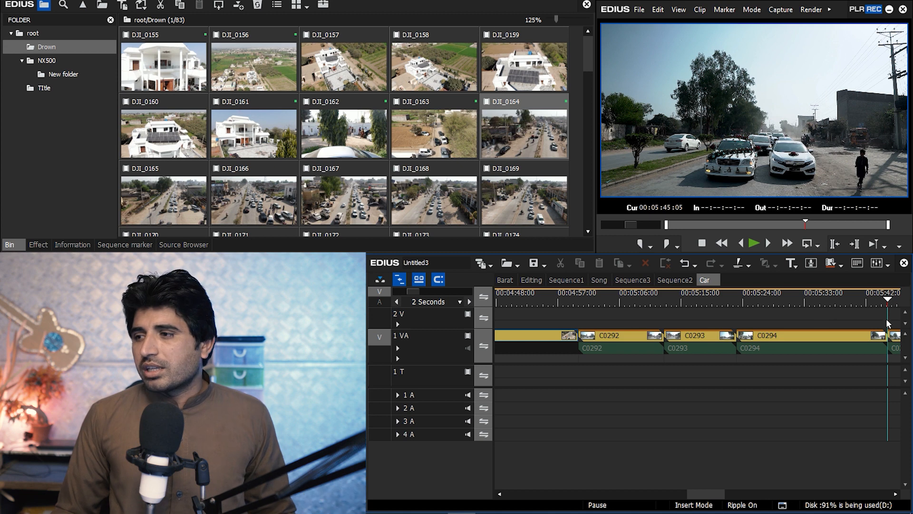
Cut clips C0292, C0293 and C0294 from track 1 VA and paste them on track 2 V at 00:03:35:11.
left_click_drag(893, 300, 728, 395)
scroll(843, 324, "down", 1)
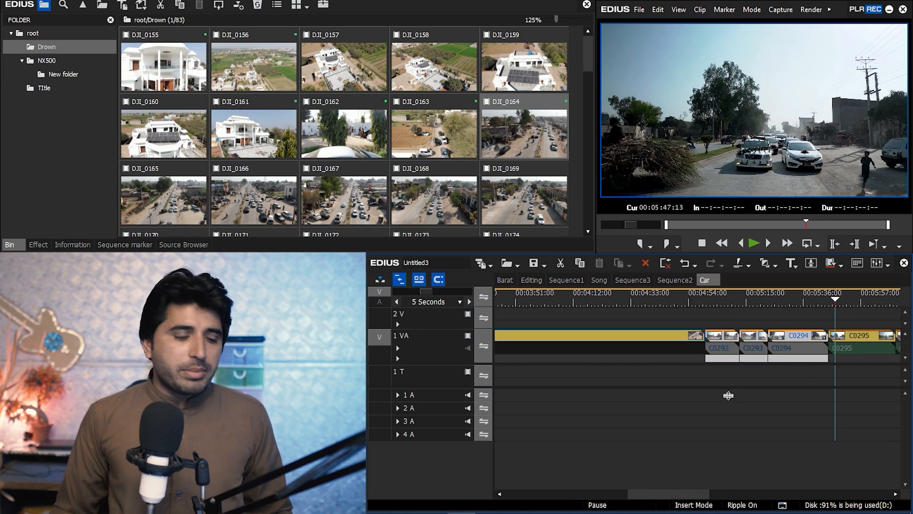
key("ctrl+x")
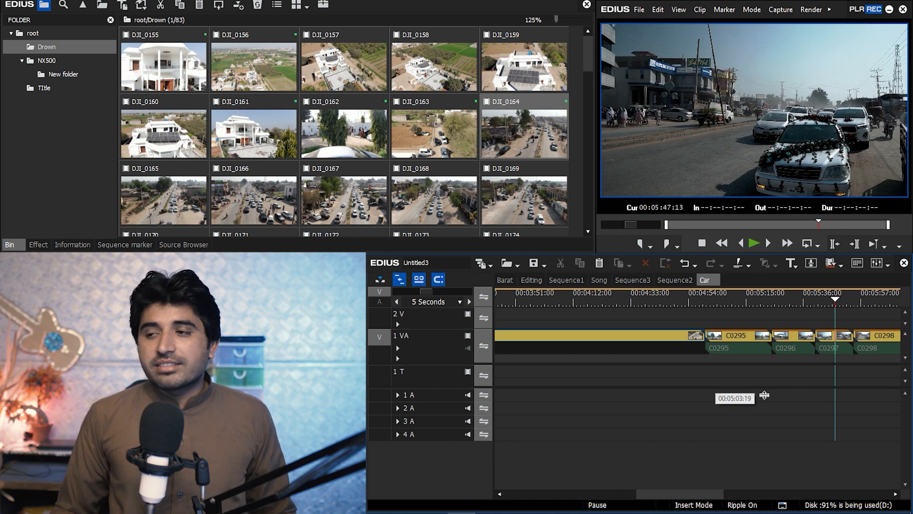
scroll(770, 378, "down", 1)
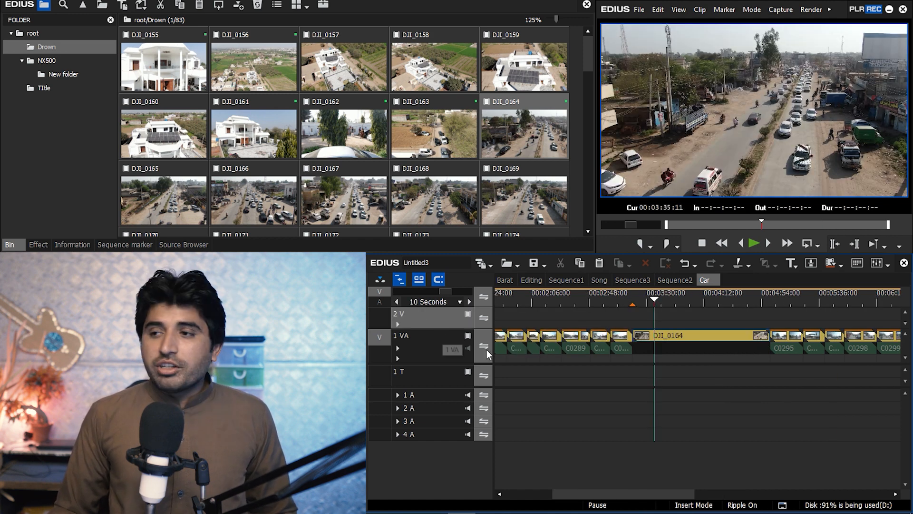
key("ctrl+v")
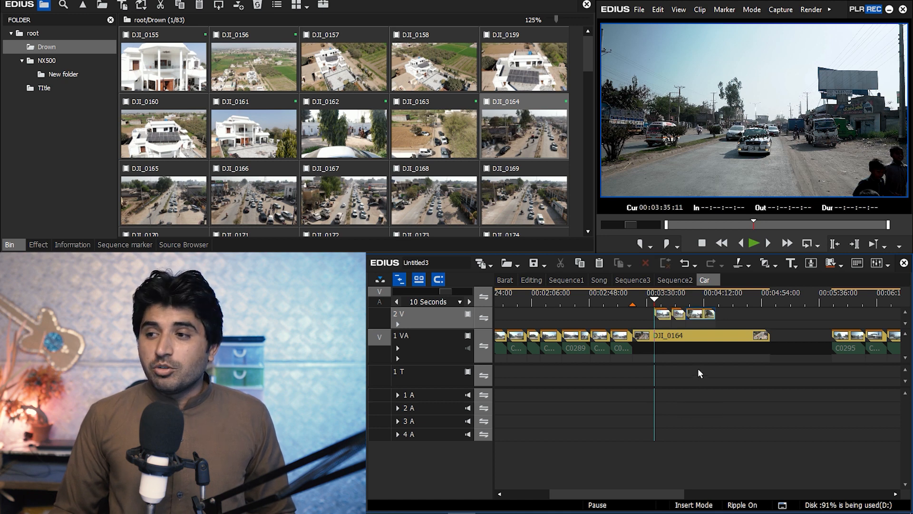
Spread the pasted clips over DJI_0164, moving C0294 to about 00:04:33 and C0293 to about 00:04:03 on 2 V.
scroll(699, 370, "up", 1)
left_click_drag(754, 314, 848, 320)
left_click_drag(710, 314, 753, 317)
Play DJI_0164 from its start at 00:03:19:17 and again from just before C0292 on track 2 V.
left_click(608, 304)
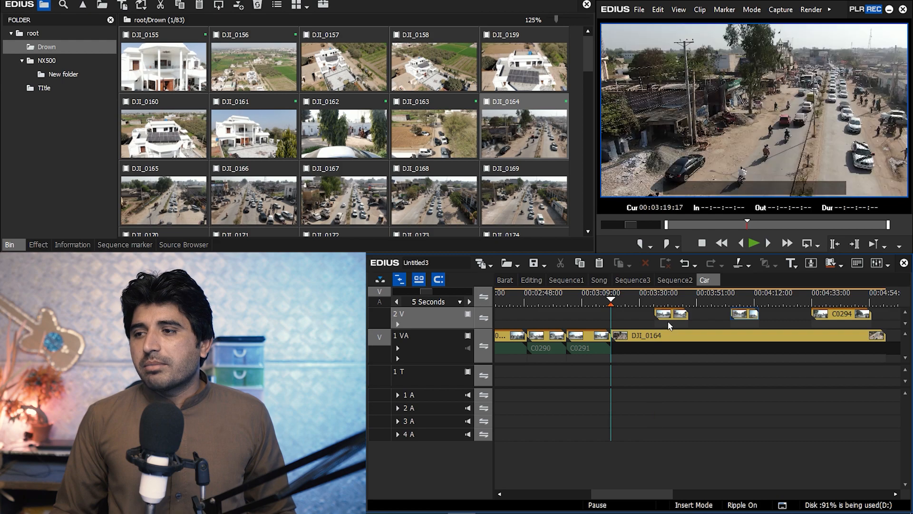
scroll(669, 324, "up", 1)
key("space")
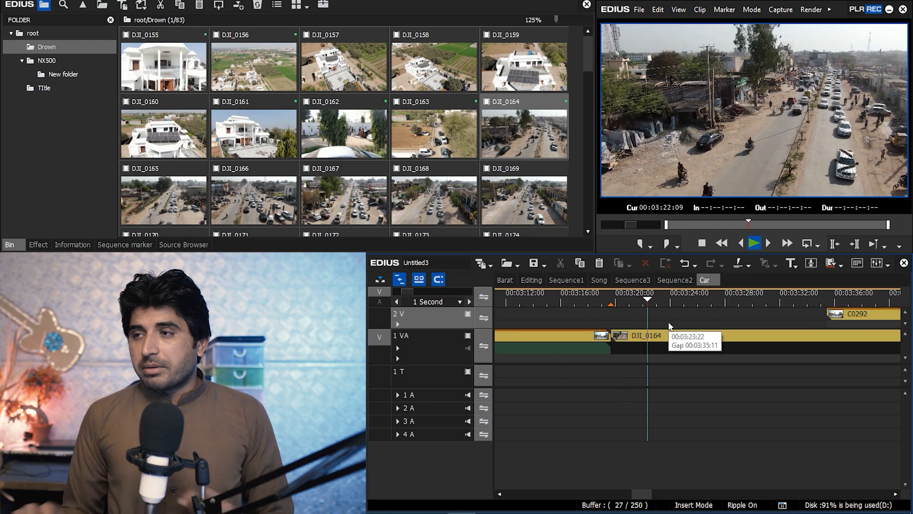
scroll(875, 405, "down", 2)
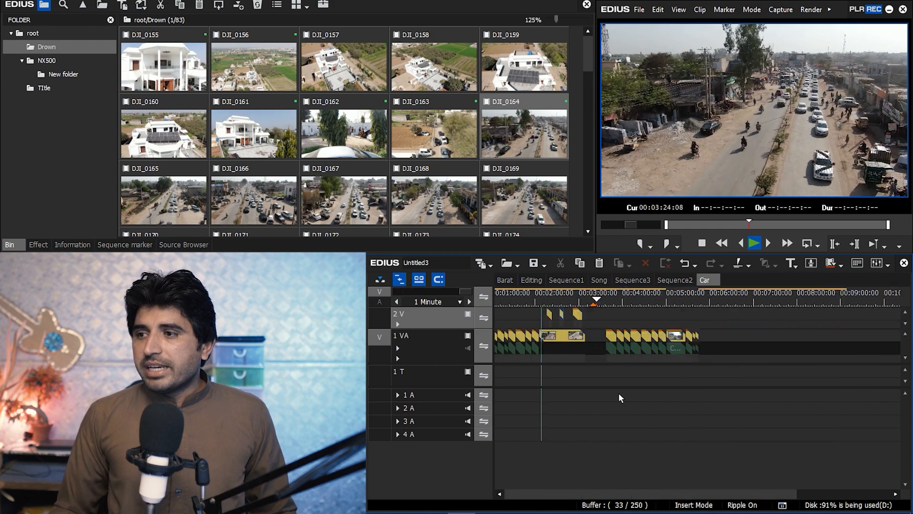
left_click(596, 301)
left_click_drag(596, 301, 616, 305)
key("space")
Disable C0292 on 2 V, scrub the drone picture beneath to 00:03:47:23, and enable the clip again.
left_click(658, 316)
key("0")
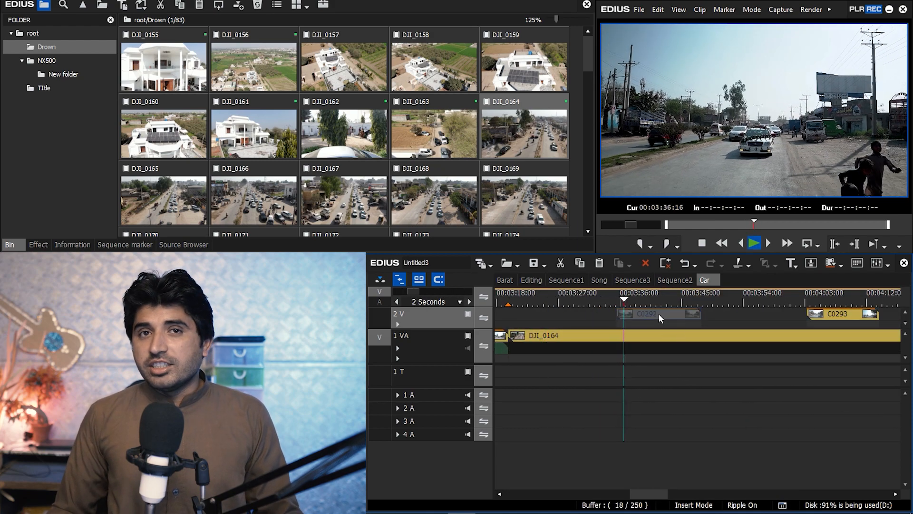
left_click_drag(636, 298, 701, 301)
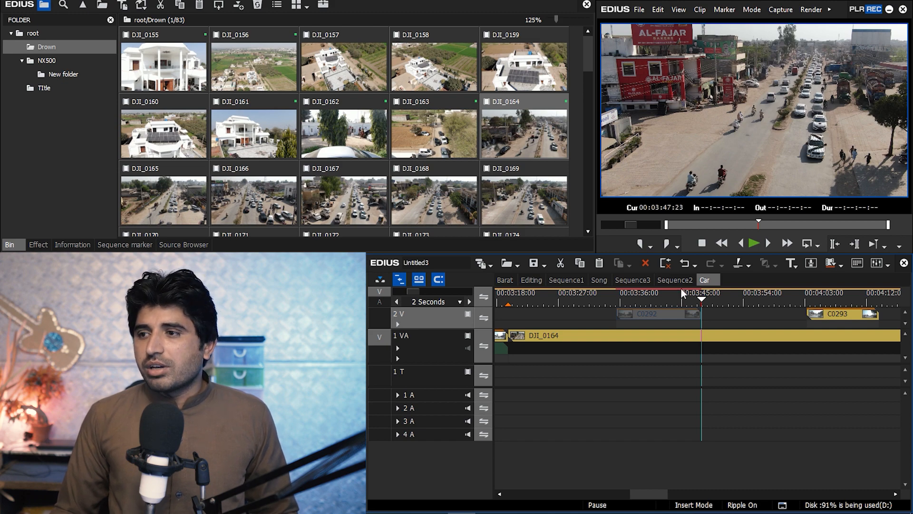
key("0")
mouse_move(690, 299)
left_mouse_down()
mouse_move(632, 300)
mouse_move(701, 302)
left_mouse_up()
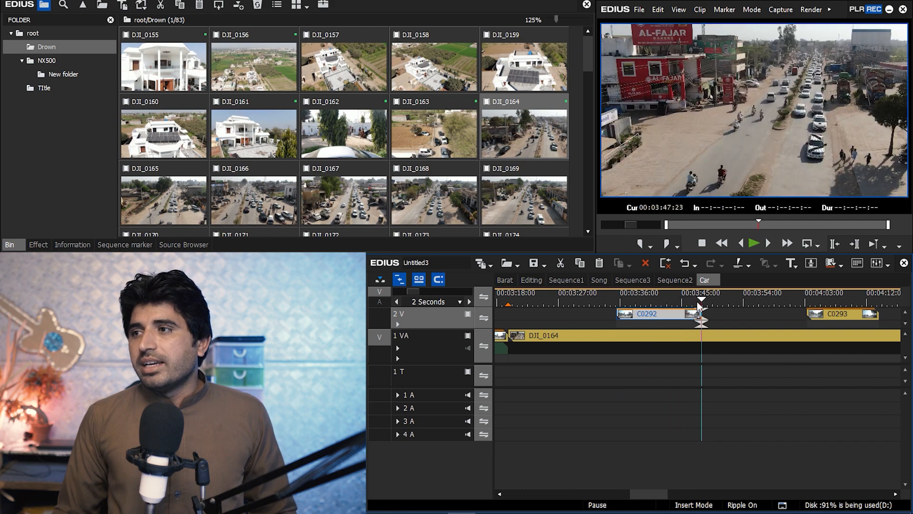
Delete C0292 from track 2 V and move C0293 to start at 00:03:54:05.
key("Delete")
left_click_drag(720, 300, 745, 304)
left_click_drag(815, 315, 764, 316)
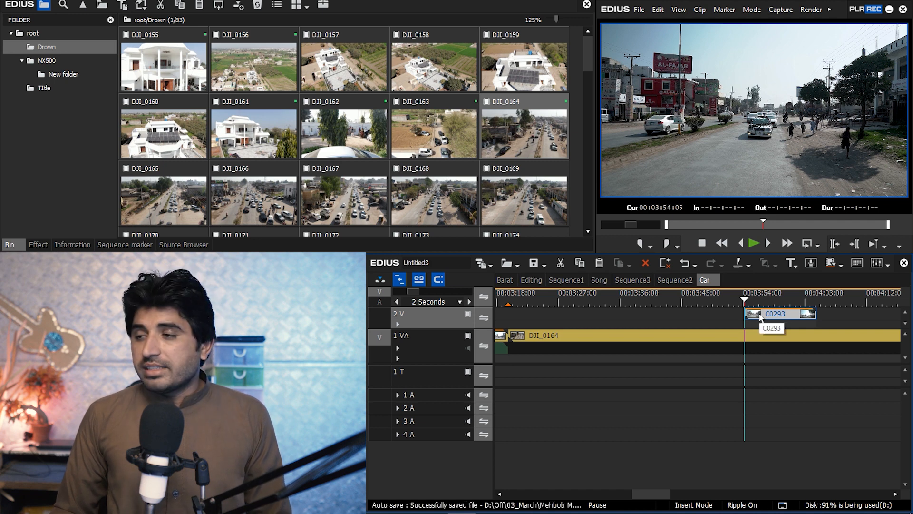
Compare the ground and drone pictures at 00:03:54:05 by disabling and enabling C0293 twice.
key("0")
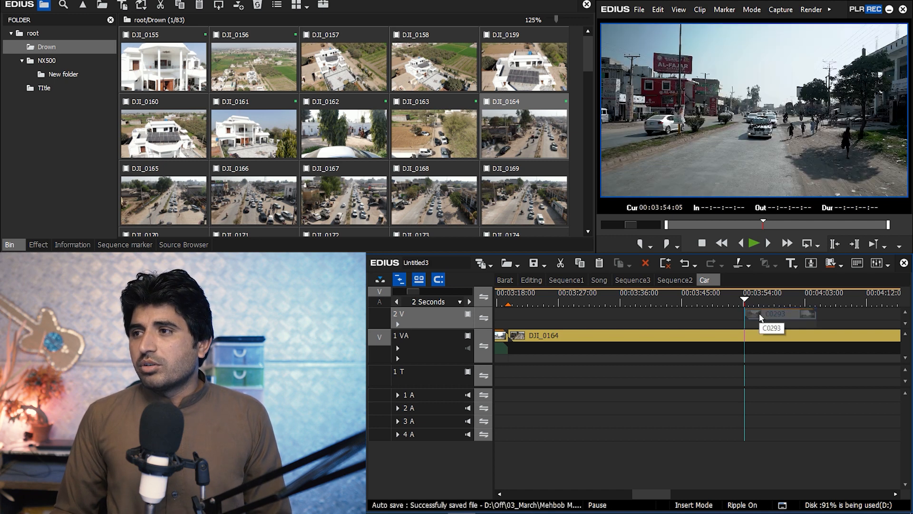
key("0")
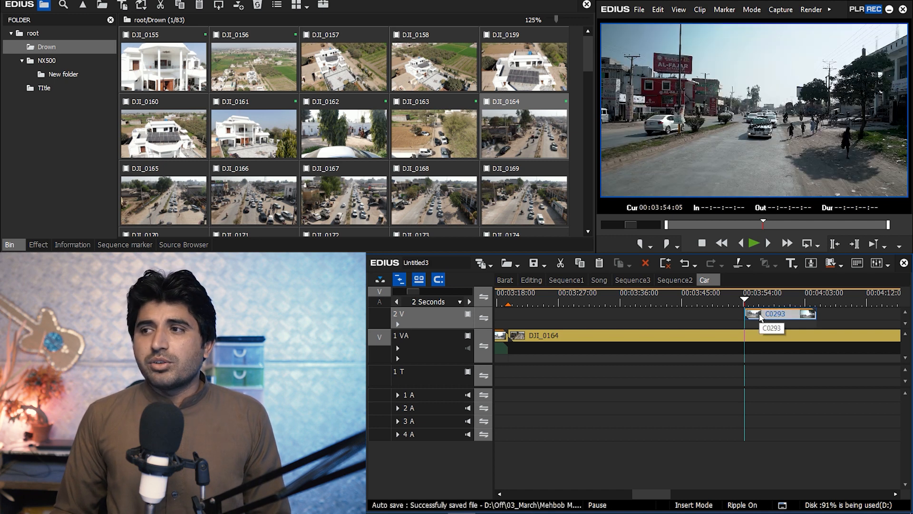
key("0")
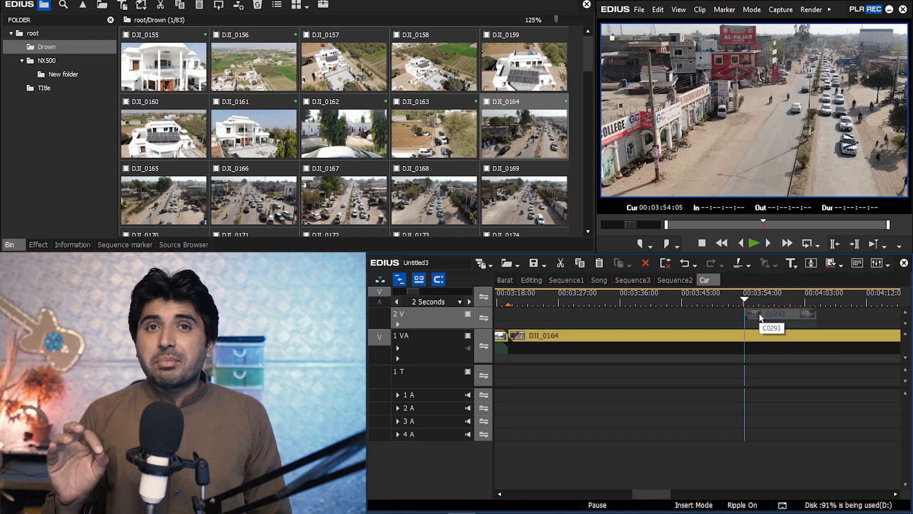
key("0")
Play the sequence from 00:03:49:09 through the transition from DJI_0164 to C0293.
left_click(711, 301)
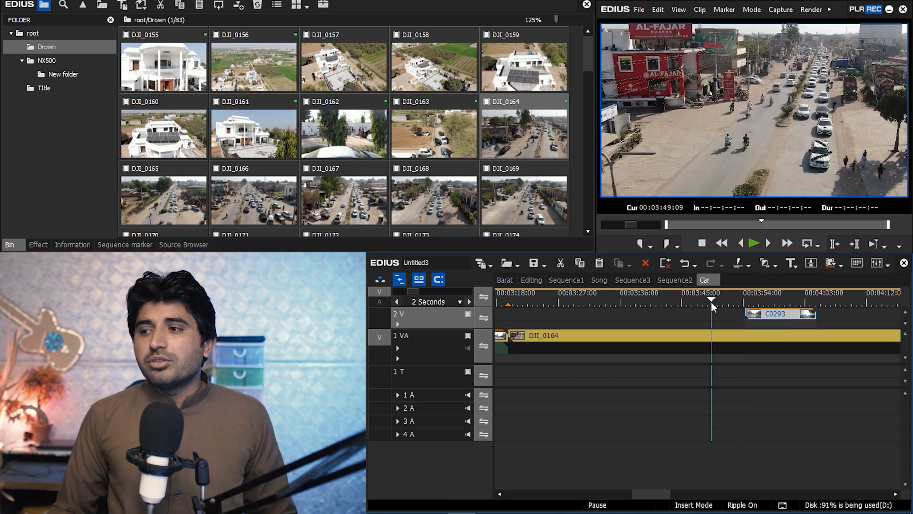
key("space")
scroll(702, 375, "down", 4)
scroll(700, 348, "up", 4)
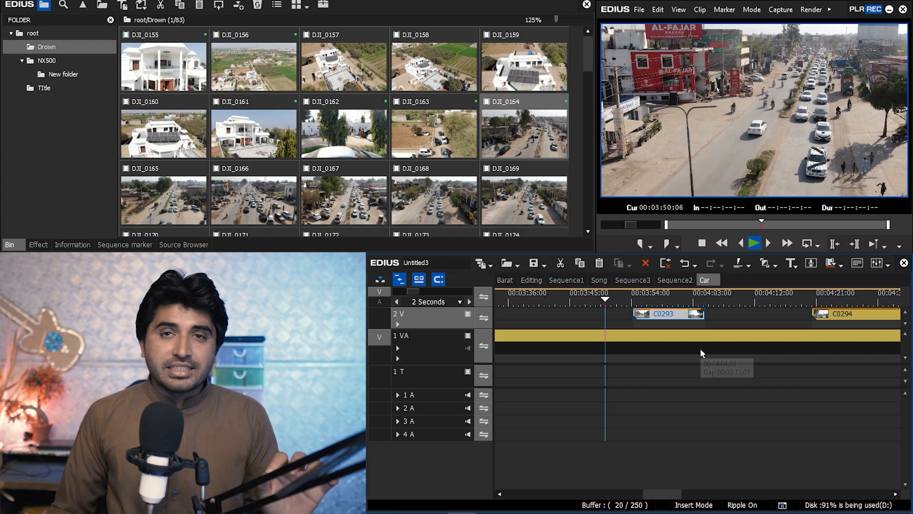
scroll(703, 347, "up", 2)
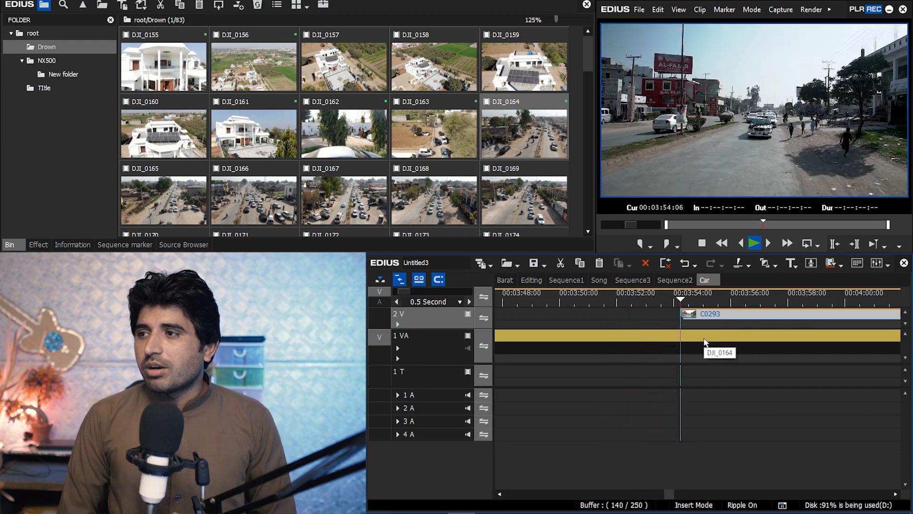
scroll(760, 351, "down", 2)
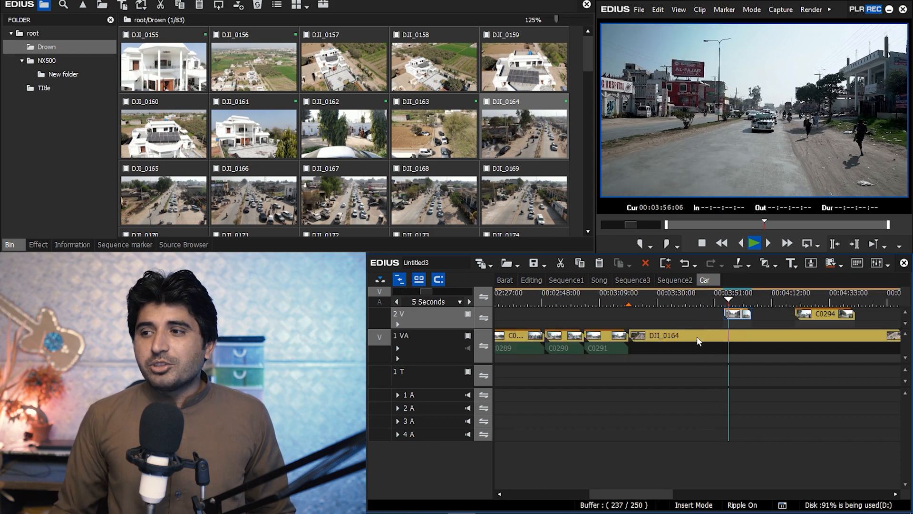
Add Dissolve transitions to the start and end of C0293 on 2 V and play the result from 00:03:52:21.
key("space")
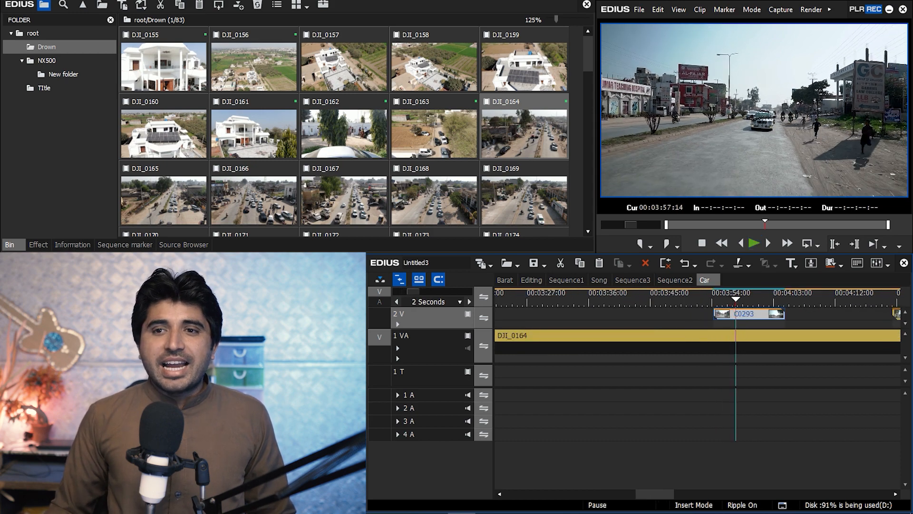
left_click(39, 245)
left_click(52, 184)
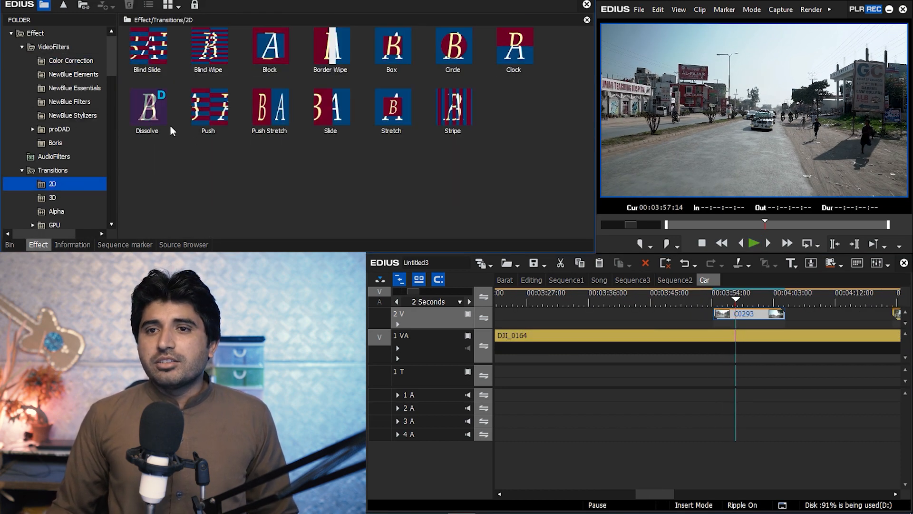
left_click_drag(160, 116, 676, 293)
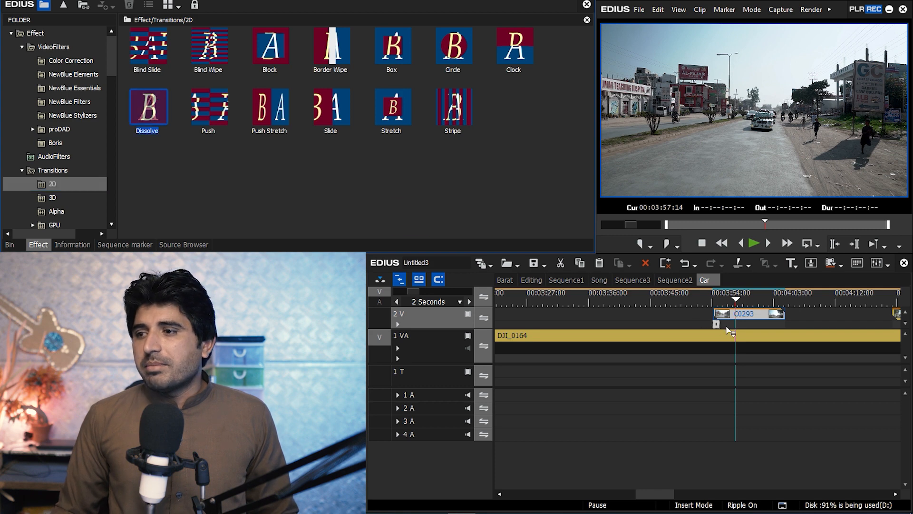
left_click_drag(726, 326, 723, 324)
left_click_drag(146, 114, 770, 326)
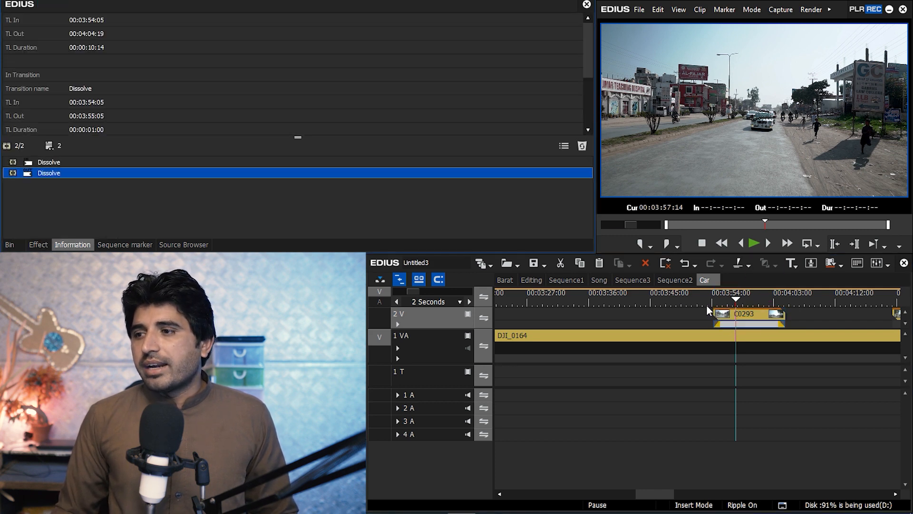
left_click(707, 306)
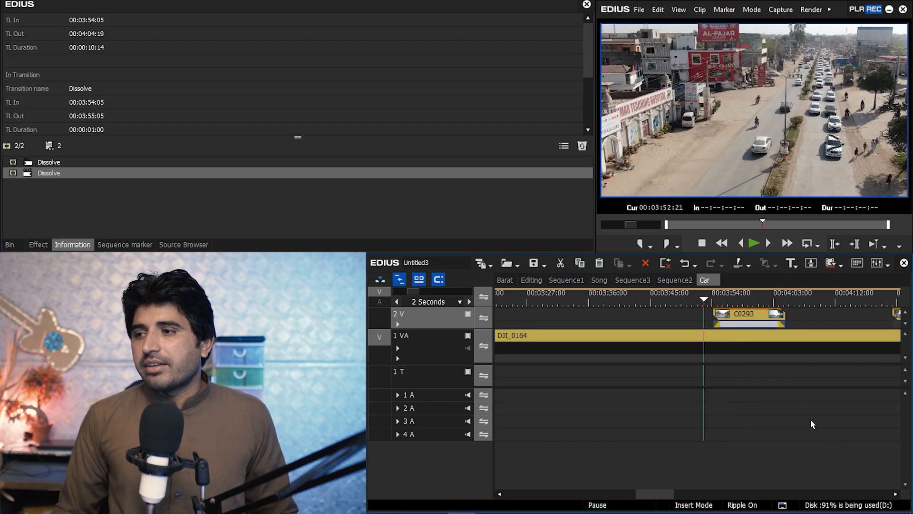
key("space")
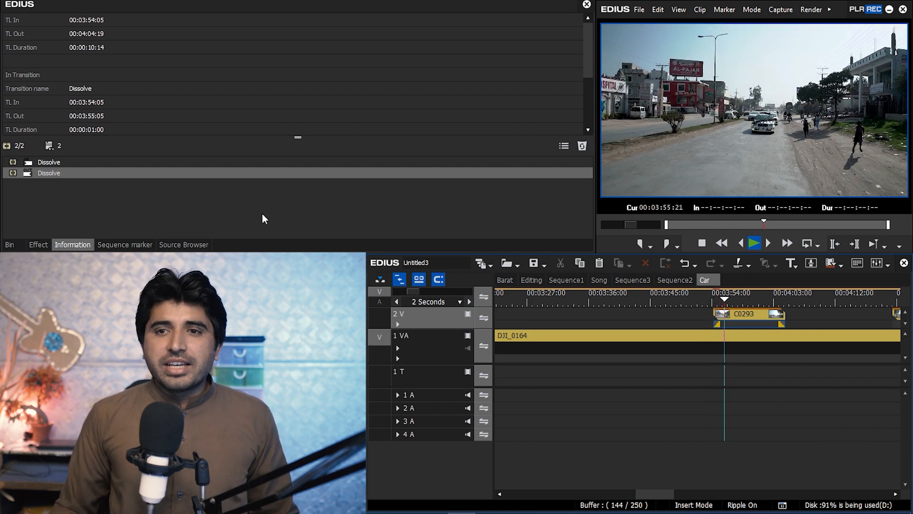
Apply the proDAD V4 Seamless zoom-in transition Narrow #739 to the start of C0293 and preview it.
left_click(38, 244)
left_click(22, 47)
left_click(61, 170)
scroll(91, 117, "down", 3)
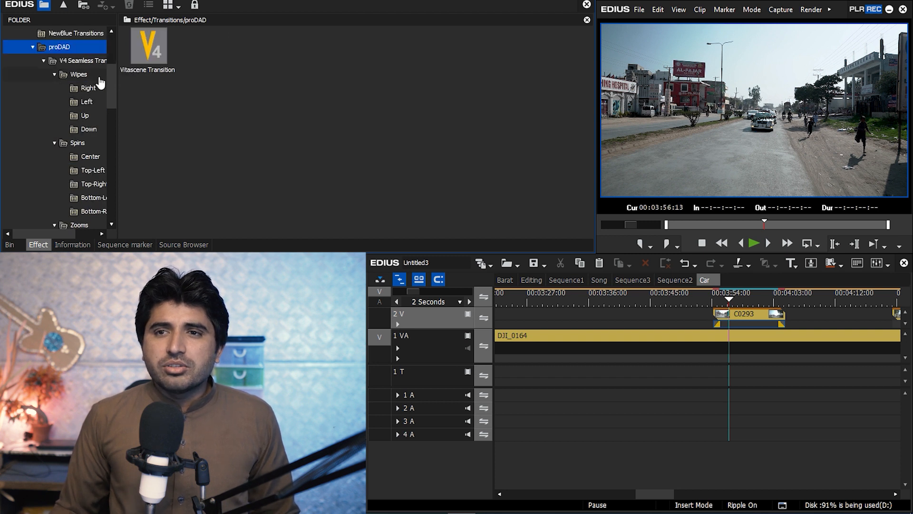
scroll(101, 88, "down", 1)
scroll(105, 95, "down", 1)
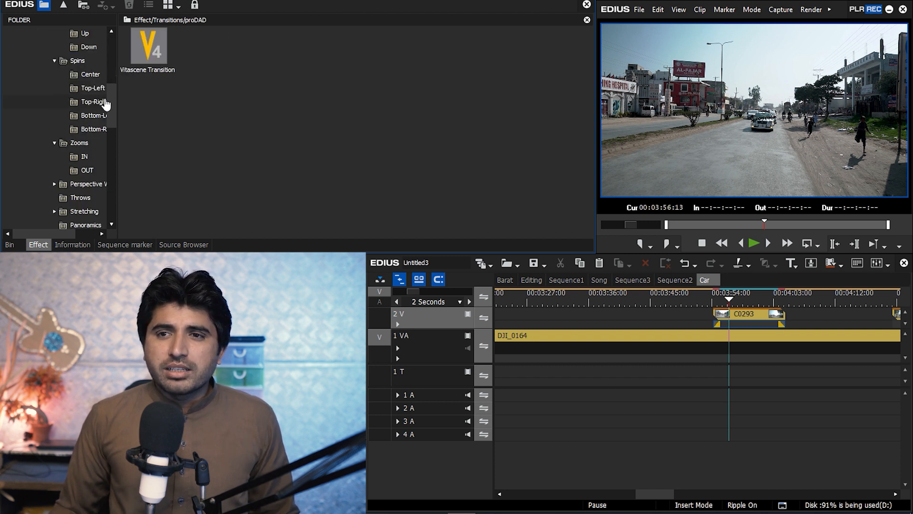
left_click(85, 157)
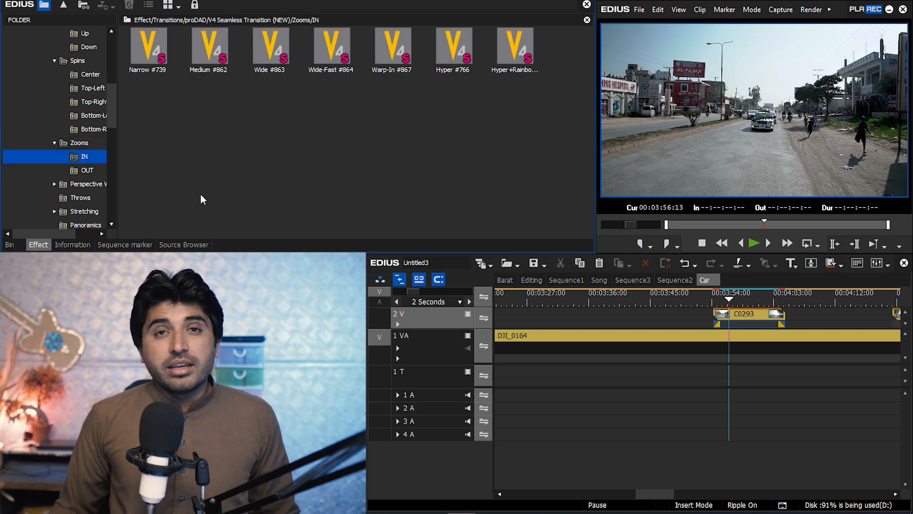
left_click_drag(164, 59, 719, 329)
left_click(698, 299)
key("space")
scroll(754, 402, "up", 3)
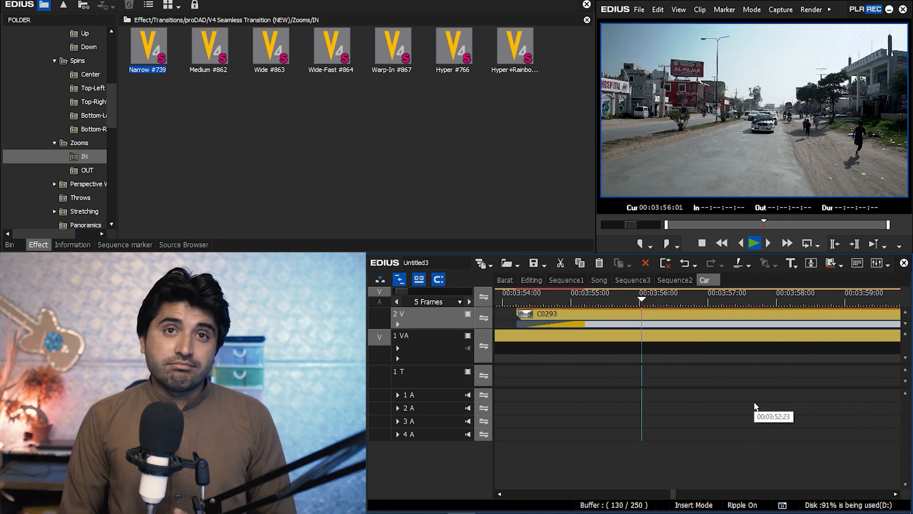
Apply the V4 Seamless zoom-out transition Narrow #868 to the end of C0293 and play from 00:04:03:03.
scroll(755, 405, "down", 6)
scroll(548, 406, "up", 6)
left_click(88, 157)
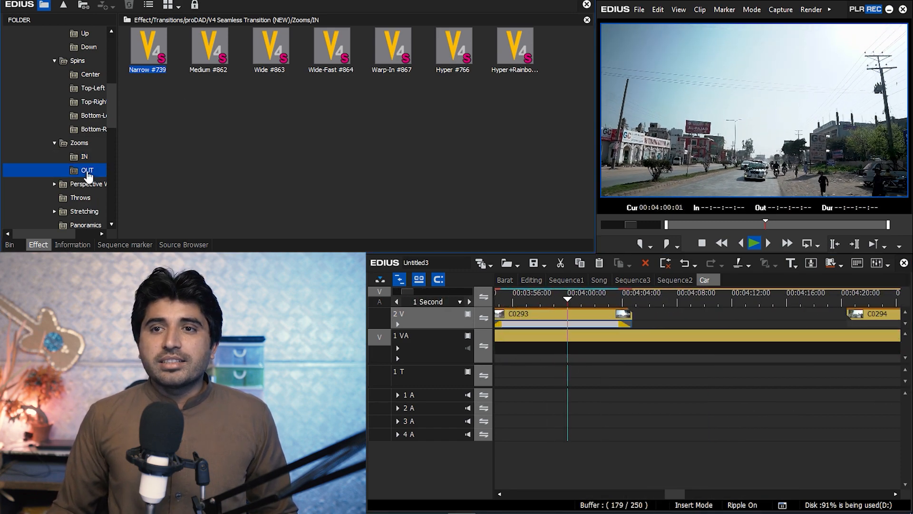
left_click(88, 171)
left_click_drag(150, 55, 677, 310)
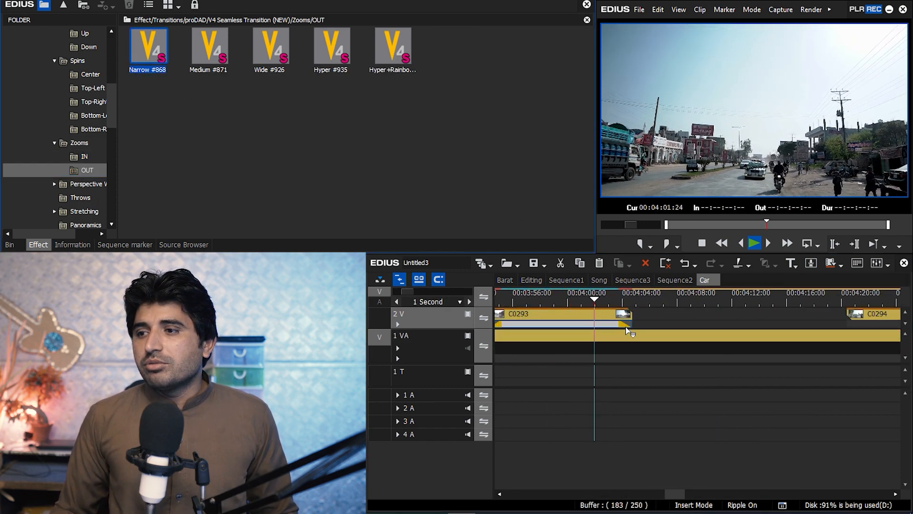
left_click(678, 424)
left_click(610, 302)
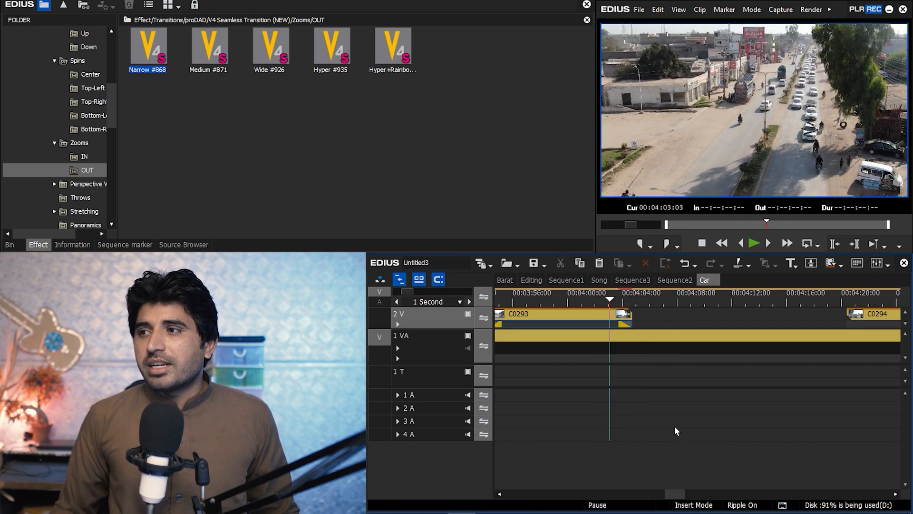
key("space")
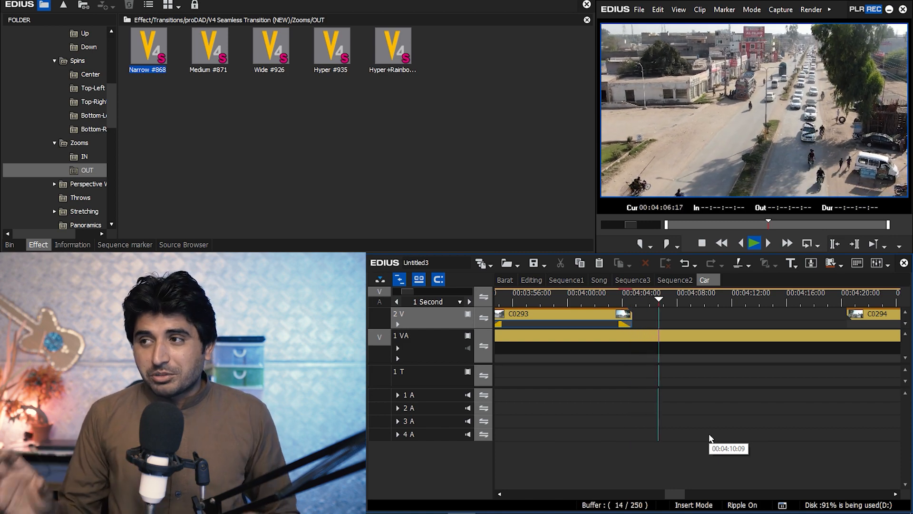
Set Bright to -15 in the Color Balance filter of clip C0294 on 2 V.
scroll(833, 455, "down", 2)
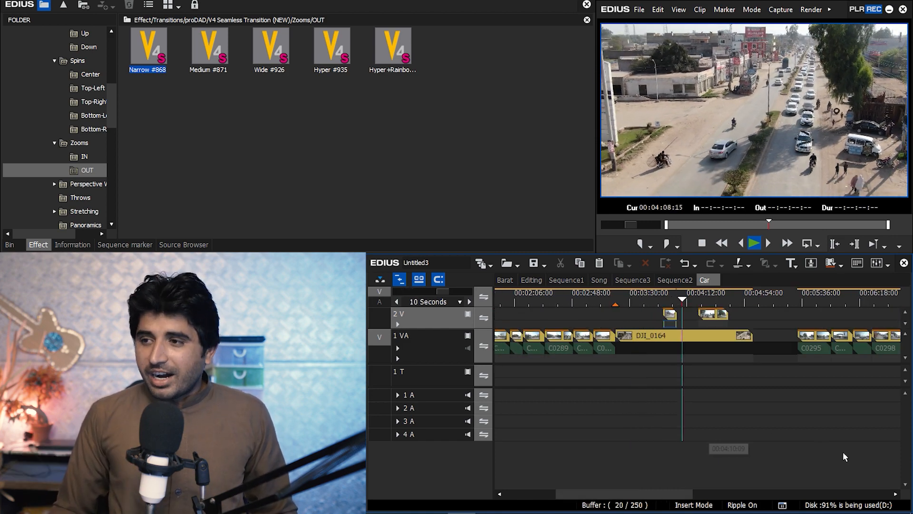
scroll(843, 452, "up", 3)
left_click_drag(664, 299, 628, 297)
left_click(688, 298)
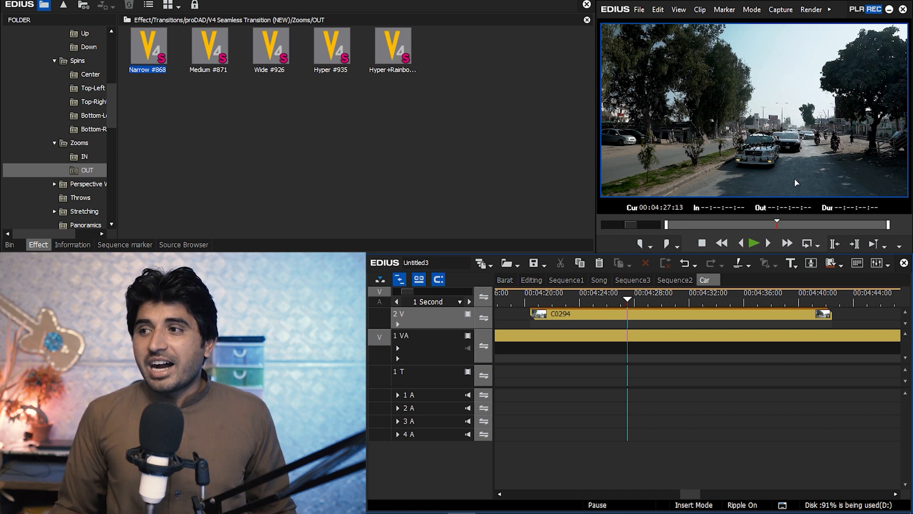
left_click(618, 313)
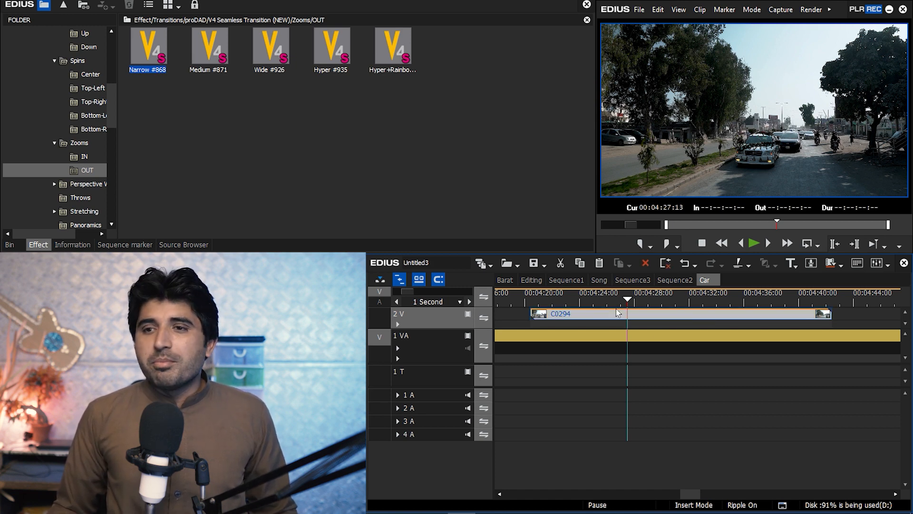
left_click(79, 244)
double_click(77, 174)
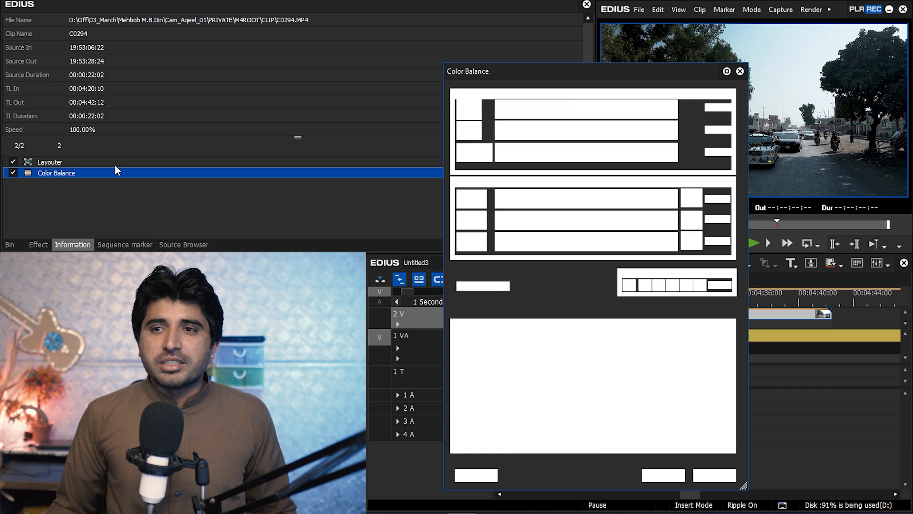
left_click_drag(563, 133, 575, 133)
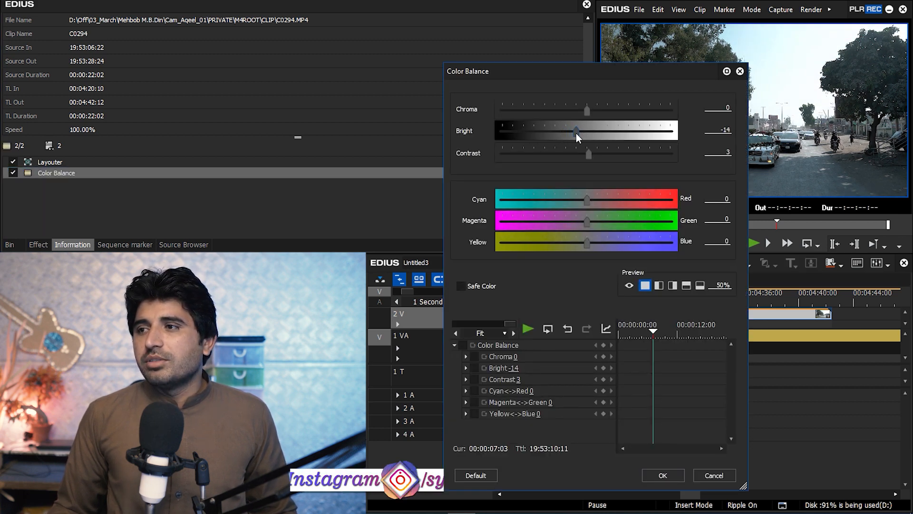
left_click(718, 130)
type("-15")
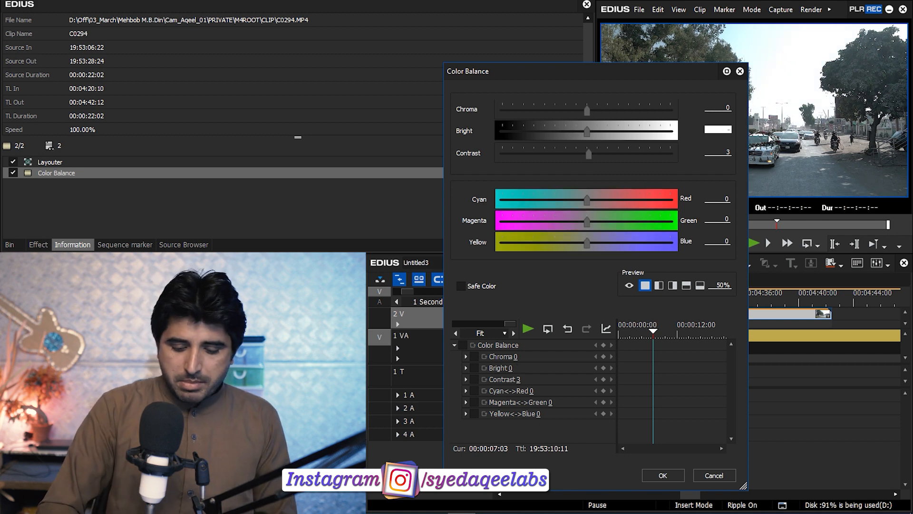
left_click(670, 476)
Disable C0294 to find the matching drone picture at 00:04:28:07, and move the clip to start there, enabled.
left_click_drag(620, 298, 708, 304)
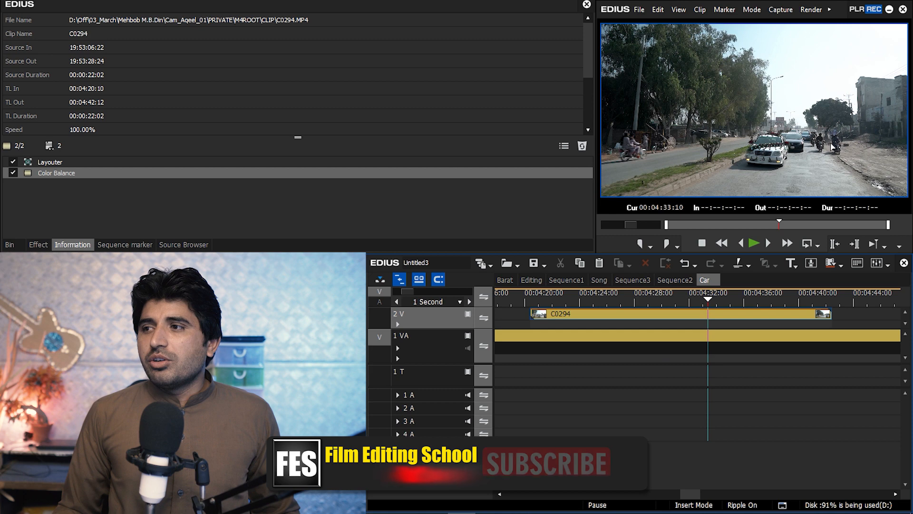
left_click(642, 312)
key("0")
left_click_drag(694, 299, 638, 298)
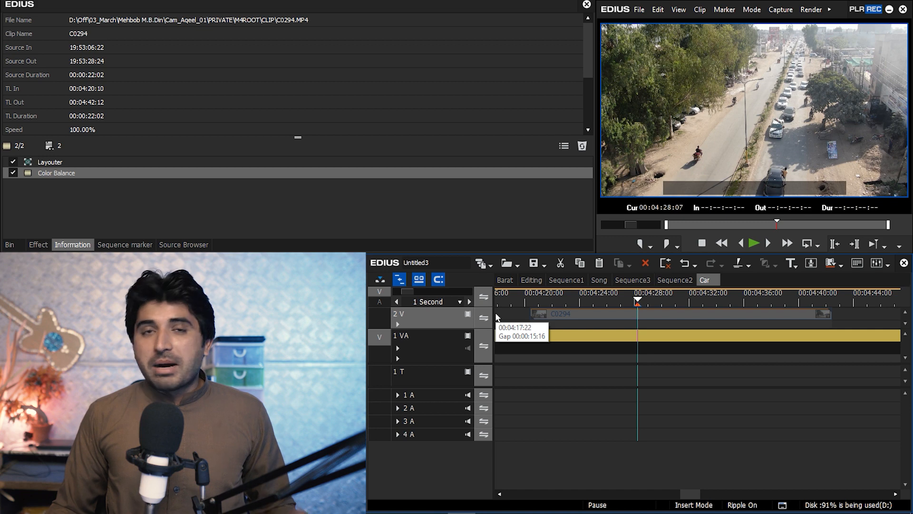
left_click_drag(573, 317, 742, 291)
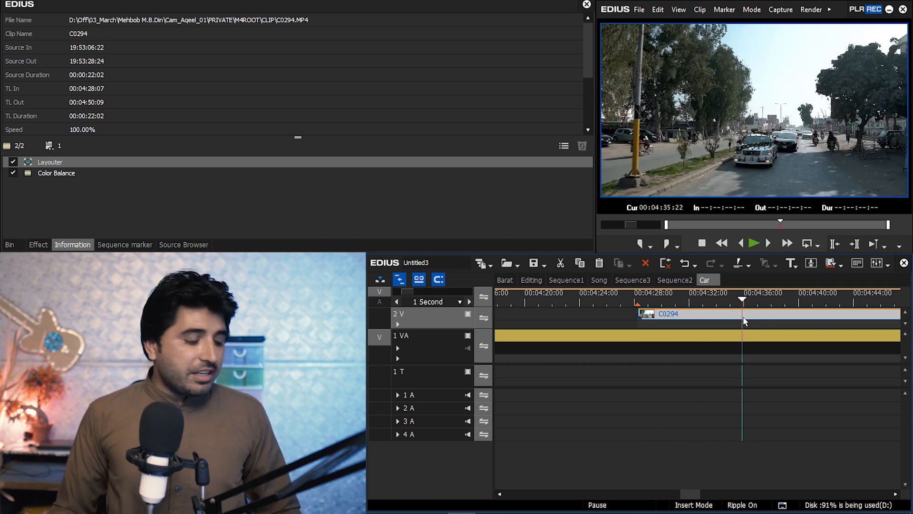
Split C0294 at 00:04:35:22, ripple-delete the part before the cut, and play the sequence from 00:04:25:10.
key("c")
left_click(720, 318)
key("Delete")
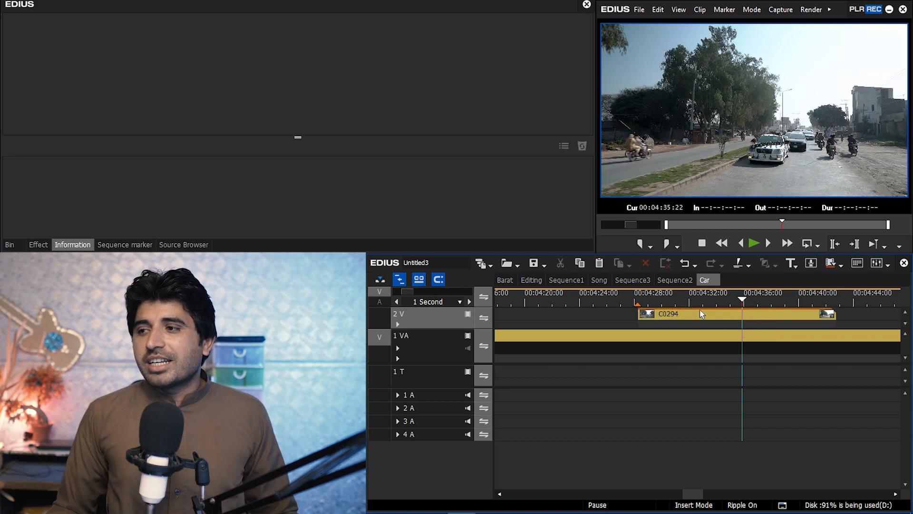
left_click(598, 295)
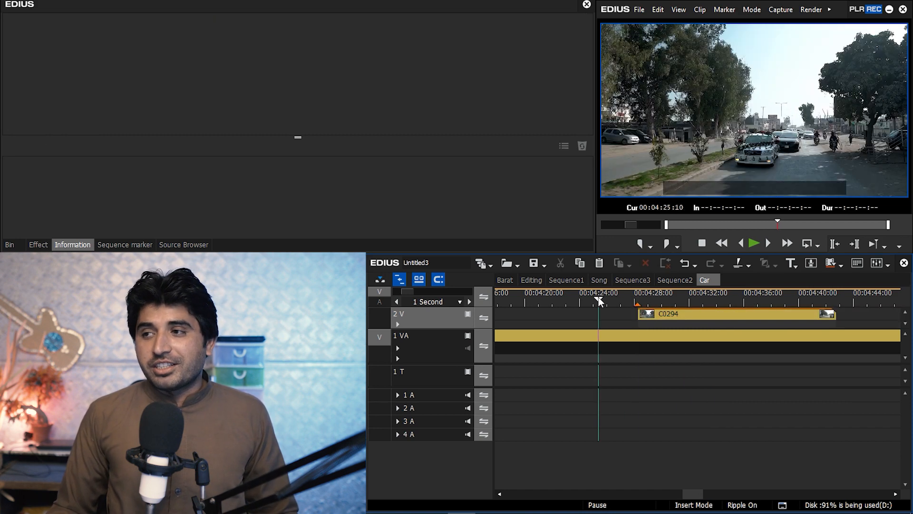
key("space")
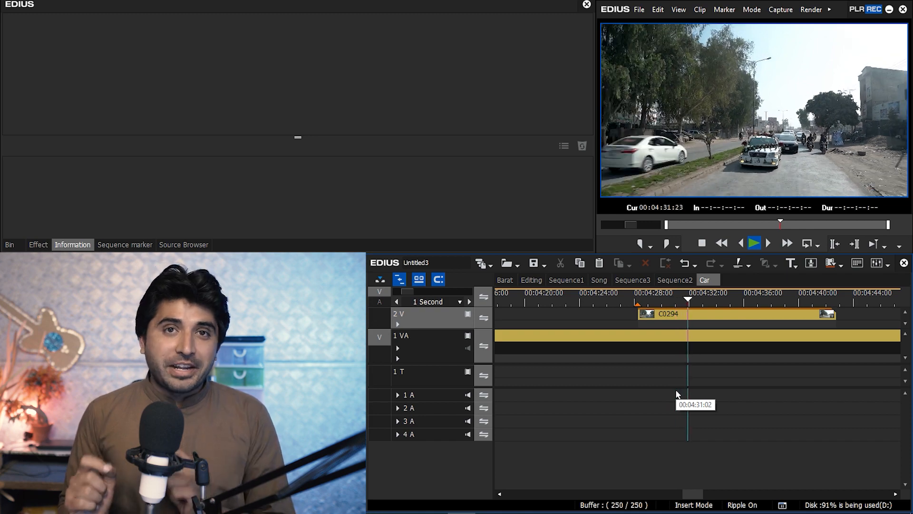
Apply the V4 Seamless center spin transition Narrow CW #783 to the start of C0294 and preview it.
left_click(38, 244)
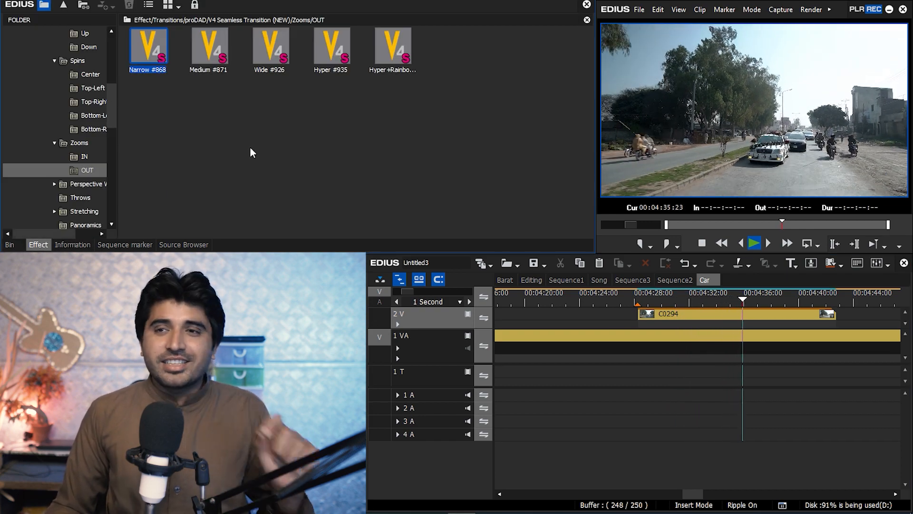
scroll(109, 131, "up", 1)
left_click(90, 116)
left_click_drag(147, 45, 646, 325)
left_click(633, 301)
key("space")
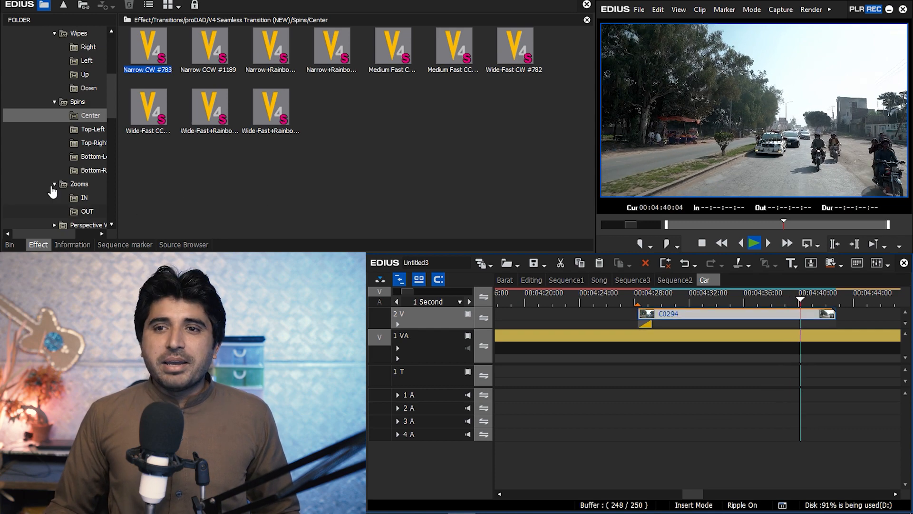
Add a 2D Dissolve transition to the end of C0294 on 2 V.
scroll(90, 119, "up", 3)
left_click(53, 61)
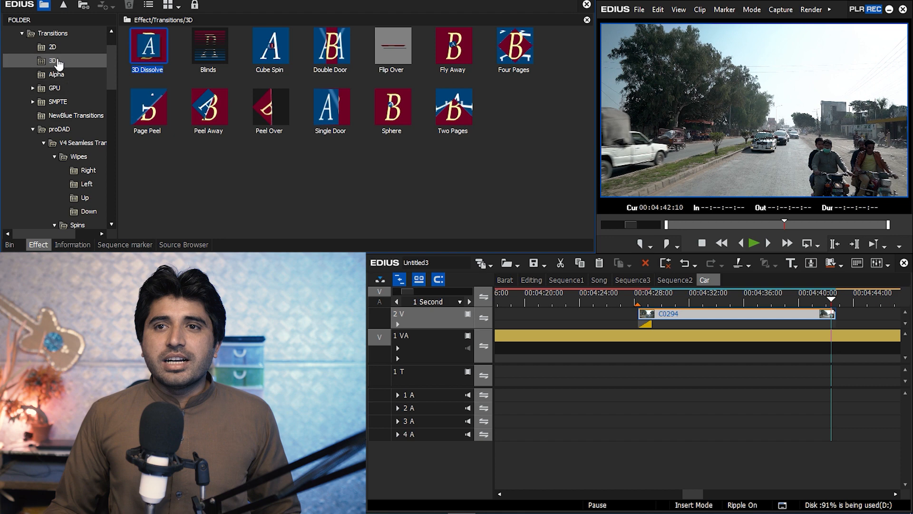
left_click(53, 47)
mouse_move(160, 115)
left_mouse_down()
mouse_move(523, 237)
mouse_move(830, 320)
mouse_move(804, 304)
left_mouse_up()
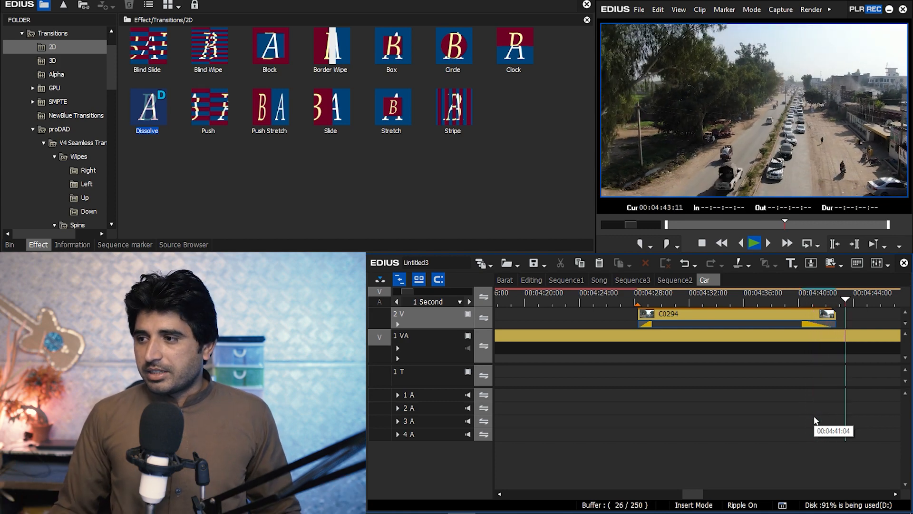
Split C0294 at 00:04:42:02 and delete the part after the cut.
left_click_drag(848, 299, 826, 299)
left_click(824, 316)
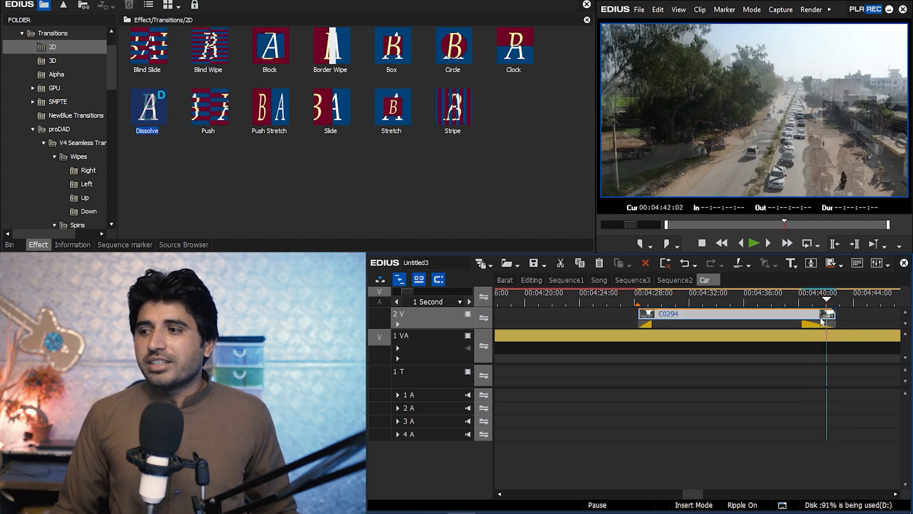
key("c")
key("Delete")
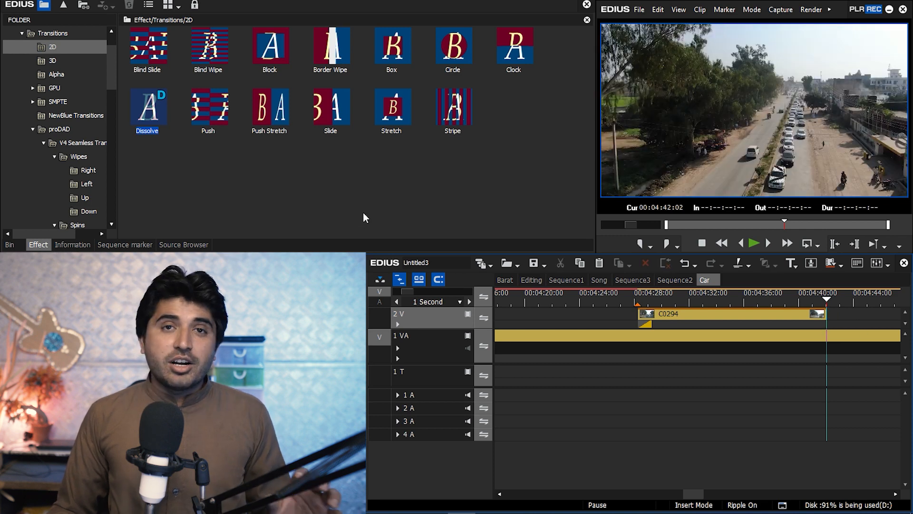
Add a Dissolve to the trimmed end of C0294 and play the clip through from just before its start.
left_click_drag(138, 135, 817, 317)
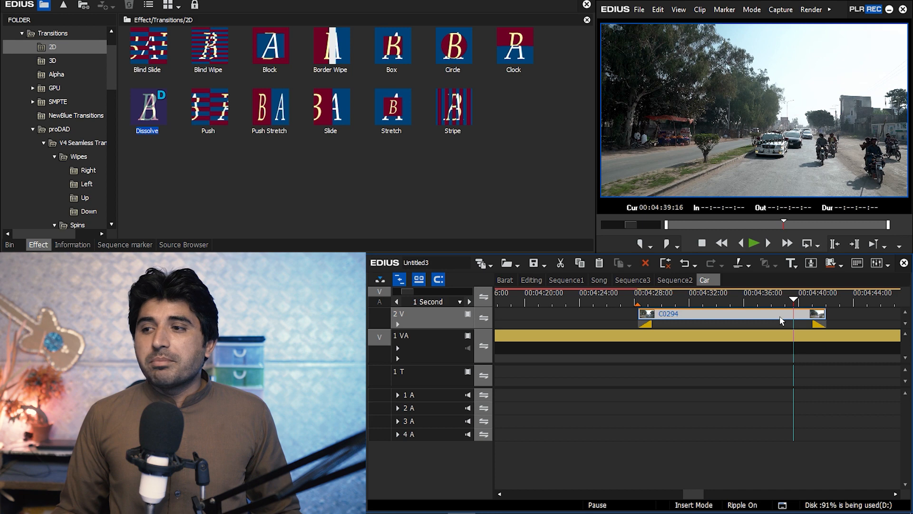
left_click(73, 245)
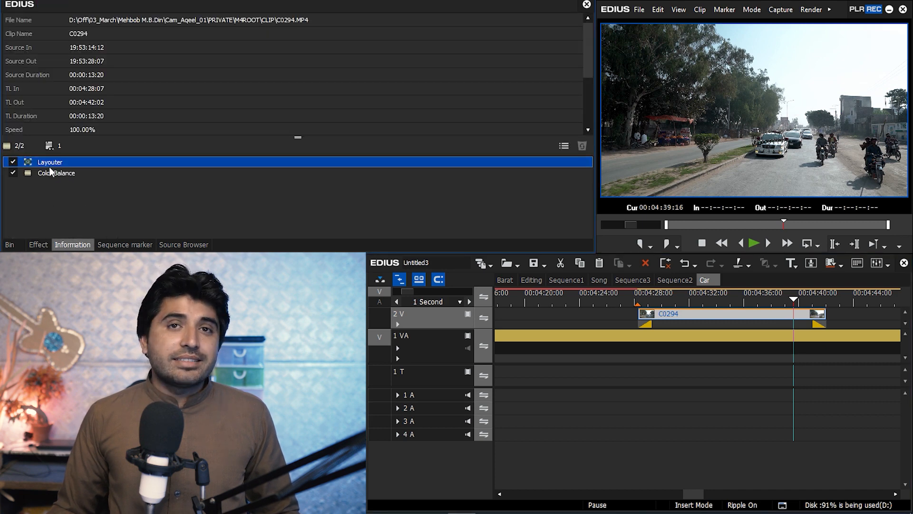
left_click(630, 302)
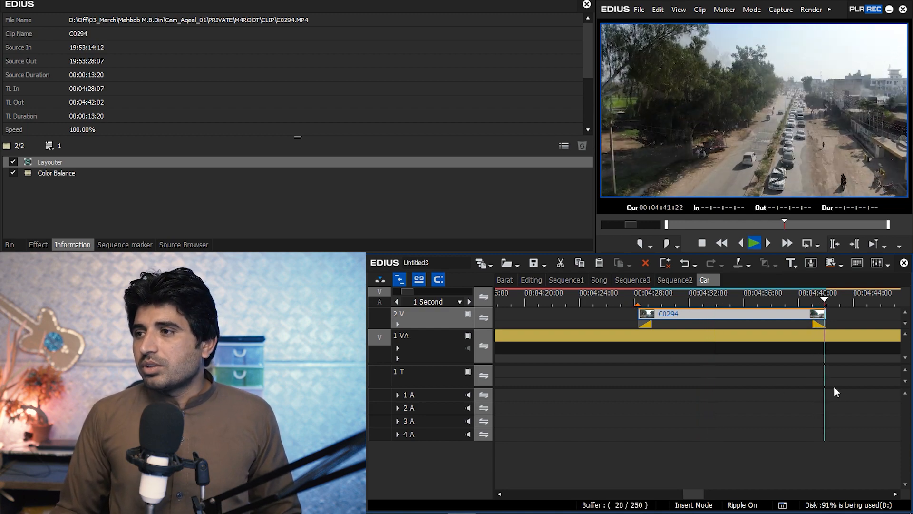
Close the gap between the end of the drone clip and C0295 on track 1 VA.
left_click(856, 403)
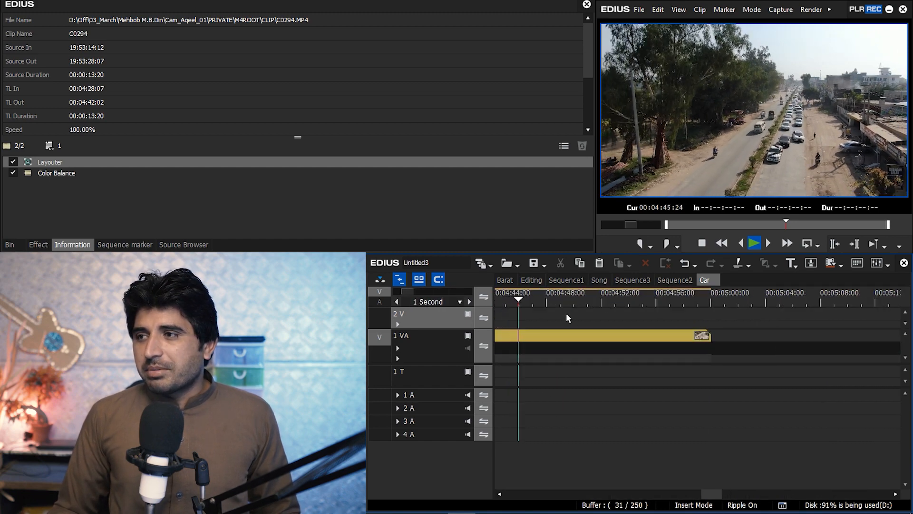
left_click_drag(682, 303, 711, 304)
scroll(745, 329, "down", 2)
left_click(828, 356)
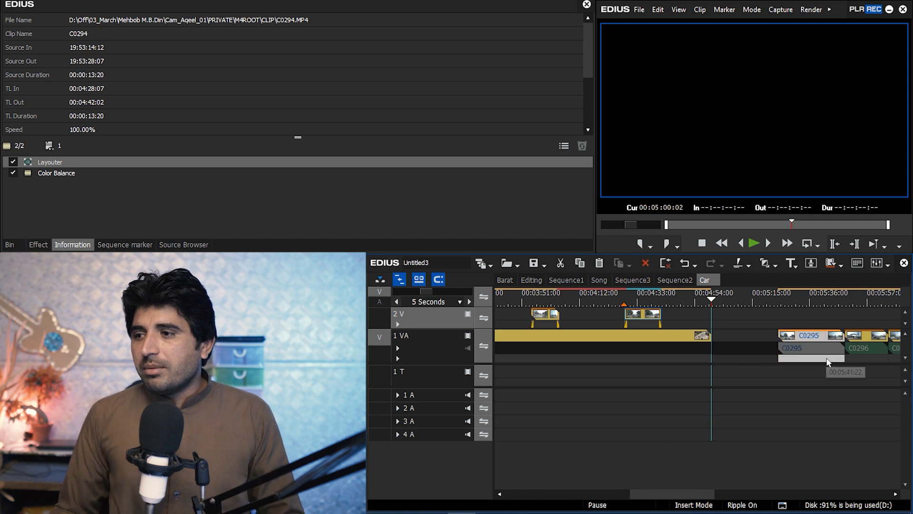
key("BackSpace")
left_click(803, 418)
Play across the join between the drone clip and C0295, stepping frame by frame around 00:05:00:02.
key("space")
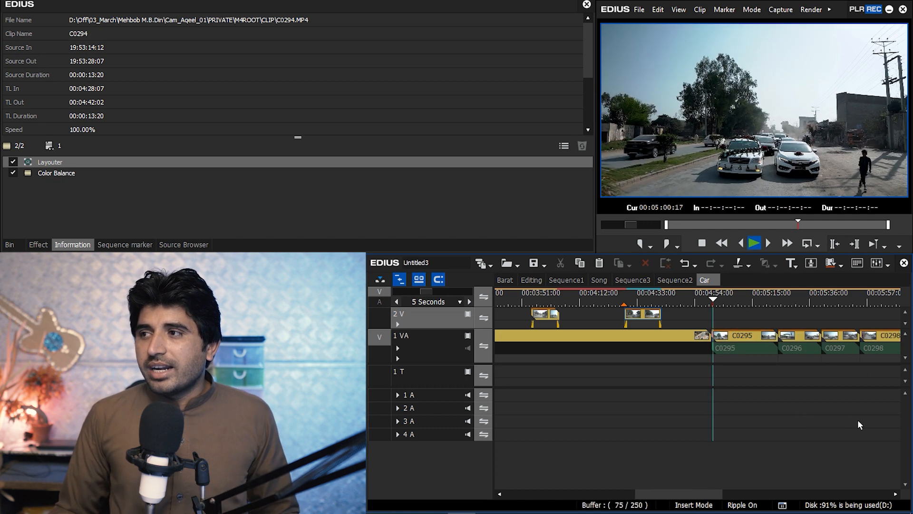
key("space")
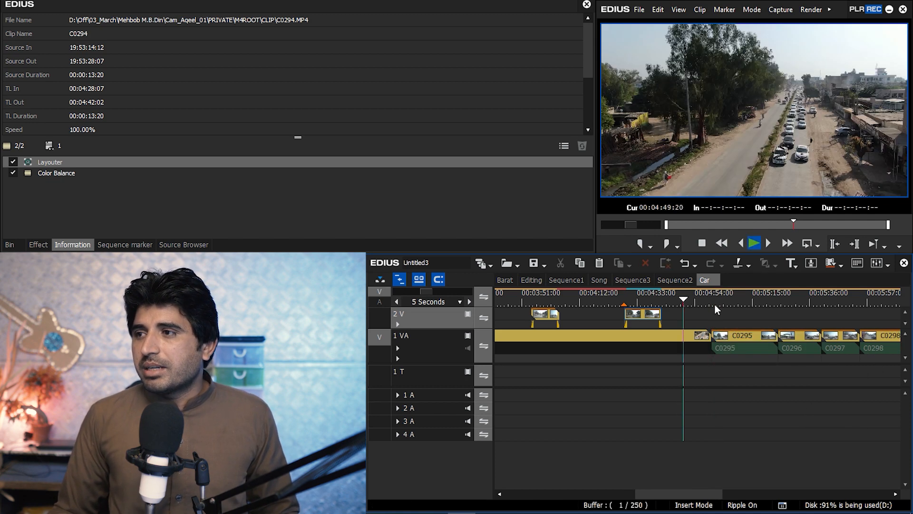
scroll(753, 335, "up", 1)
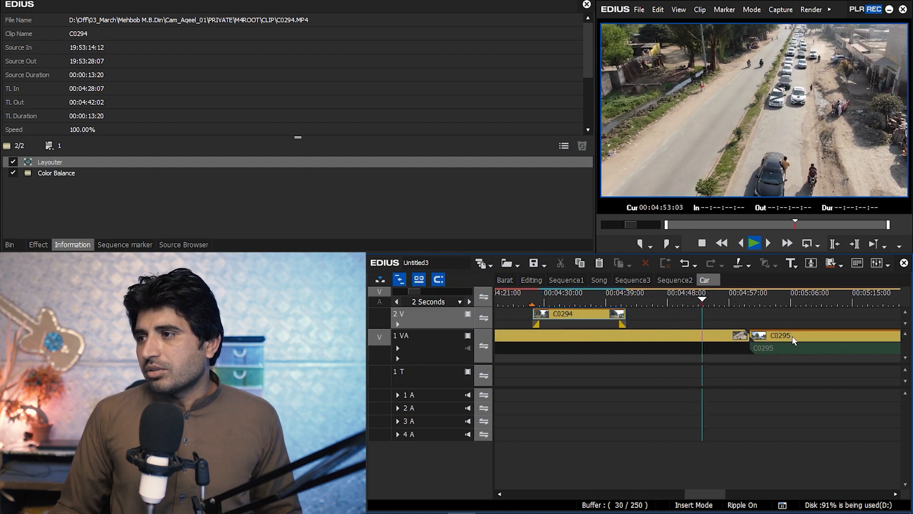
left_click(746, 301)
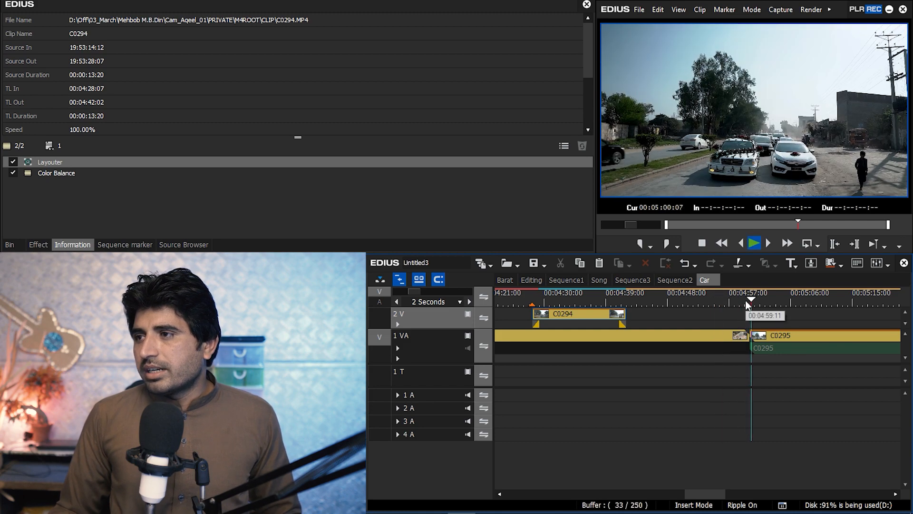
scroll(856, 313, "down", 4)
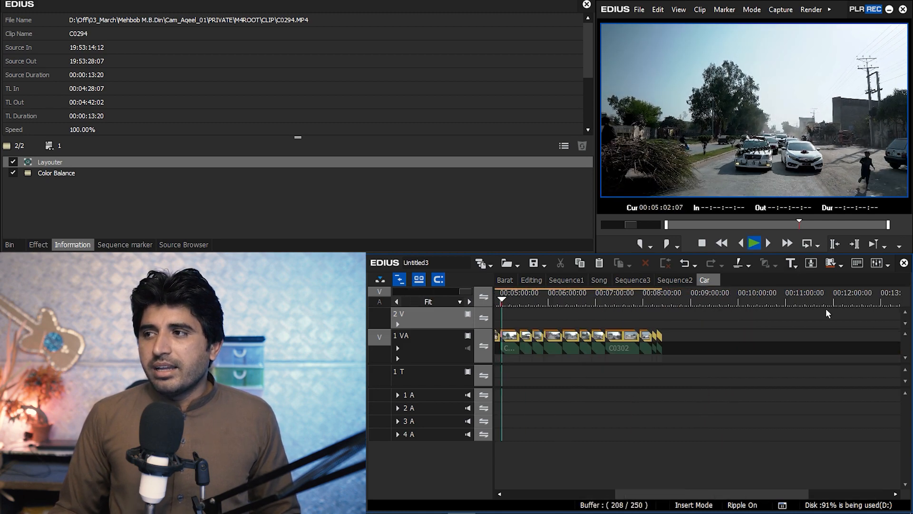
scroll(826, 309, "up", 1)
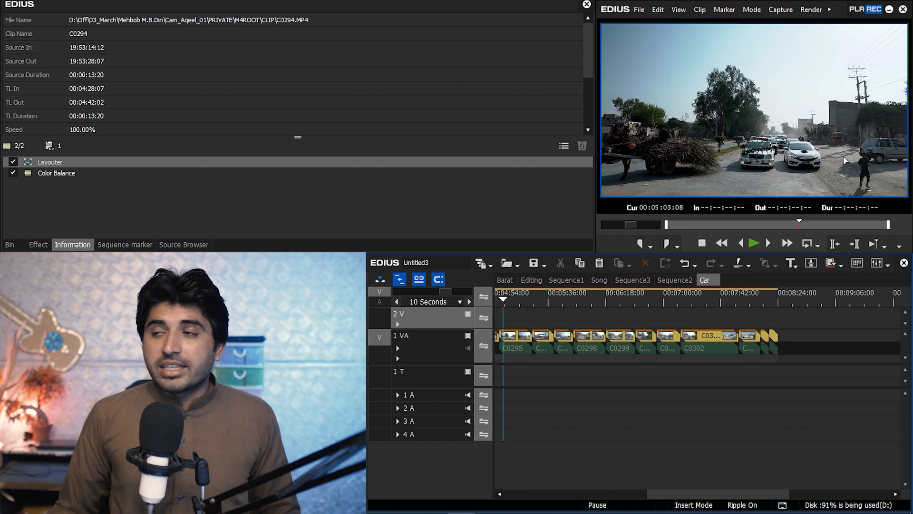
key("a")
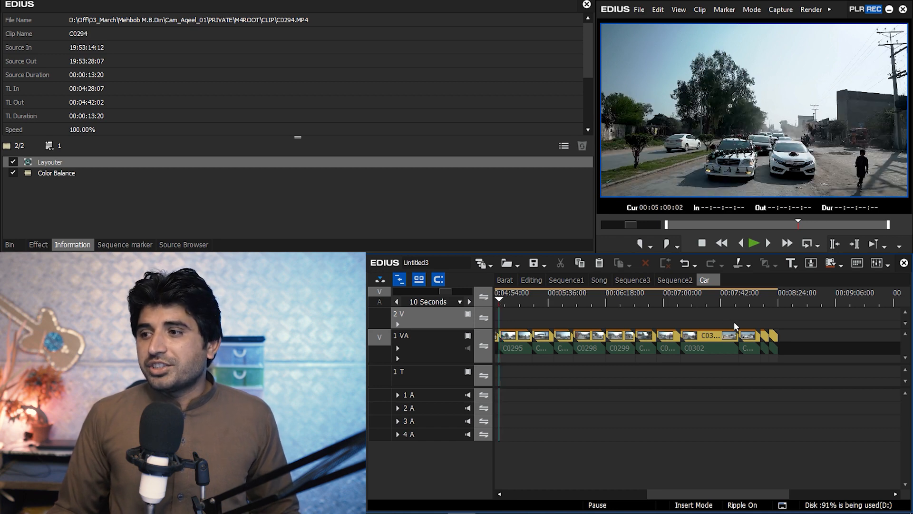
scroll(657, 421, "up", 5)
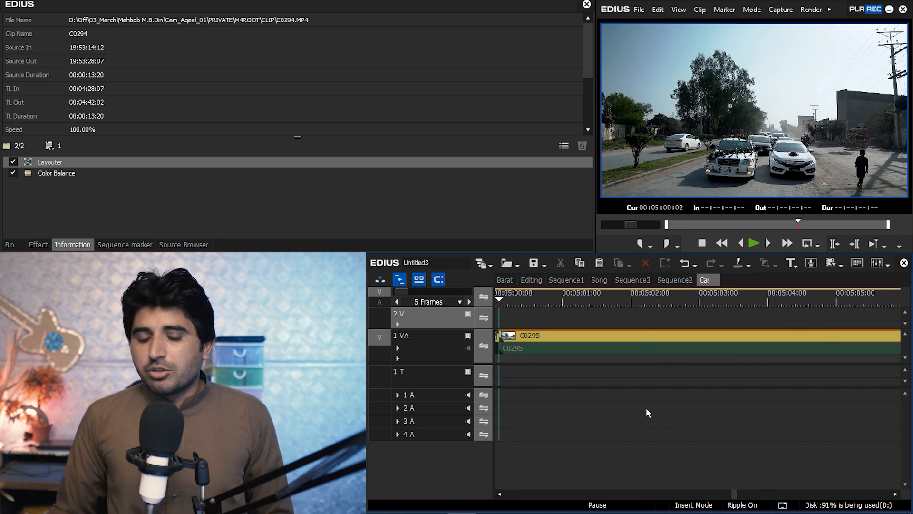
key("Left")
key("Left")
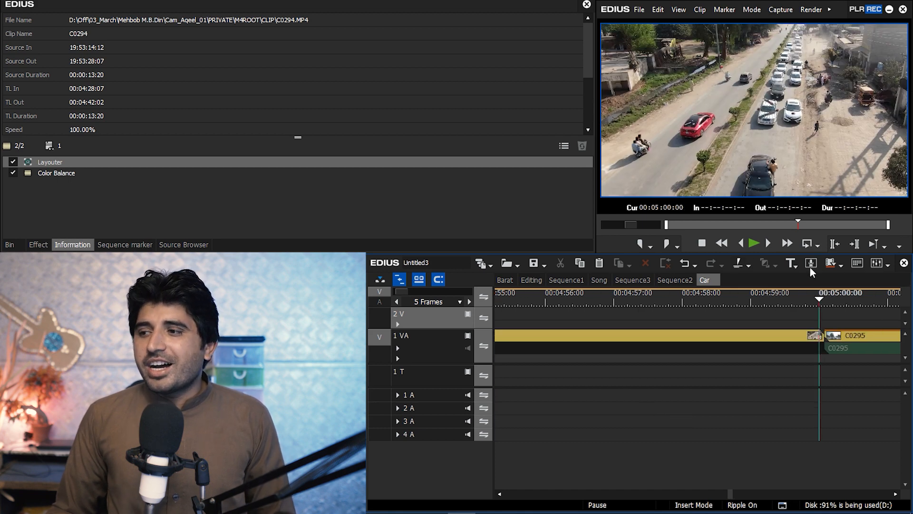
key("Right")
key("Right")
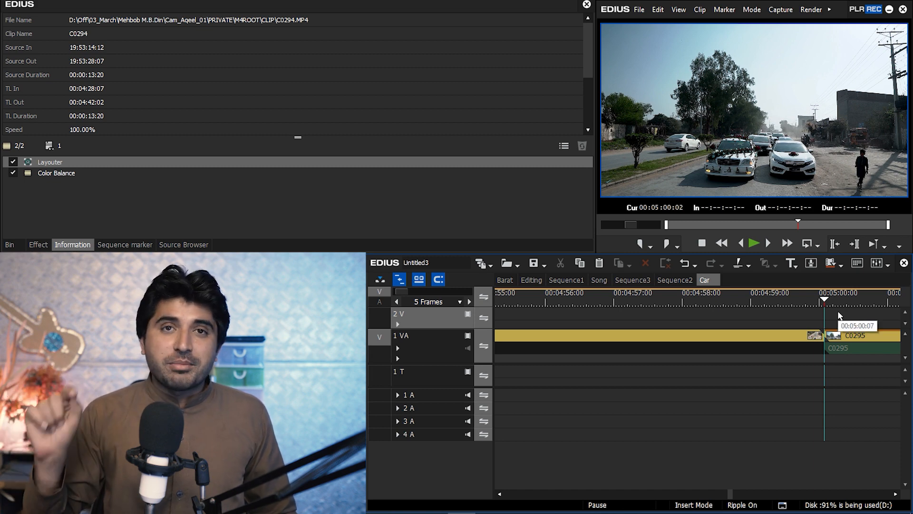
Play C0295 from its start and check its picture in full screen before returning to the editing view.
key("space")
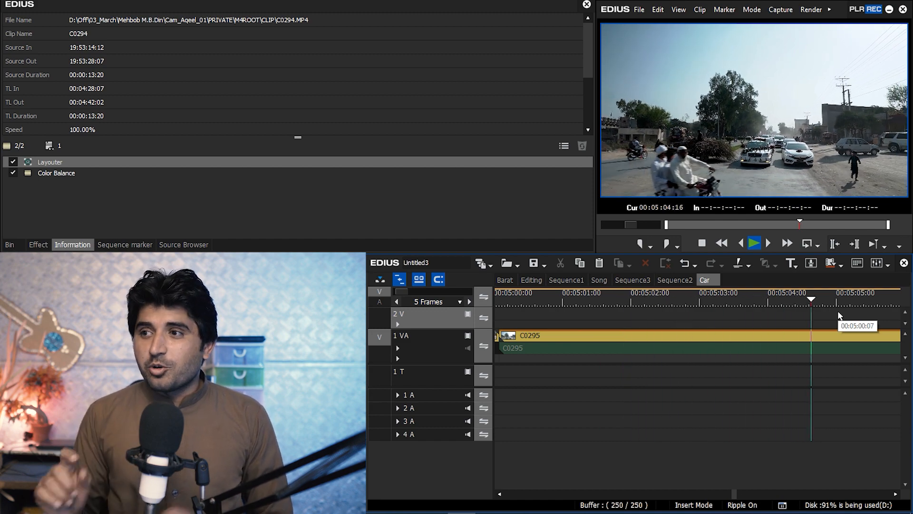
scroll(837, 370, "down", 7)
scroll(704, 370, "up", 4)
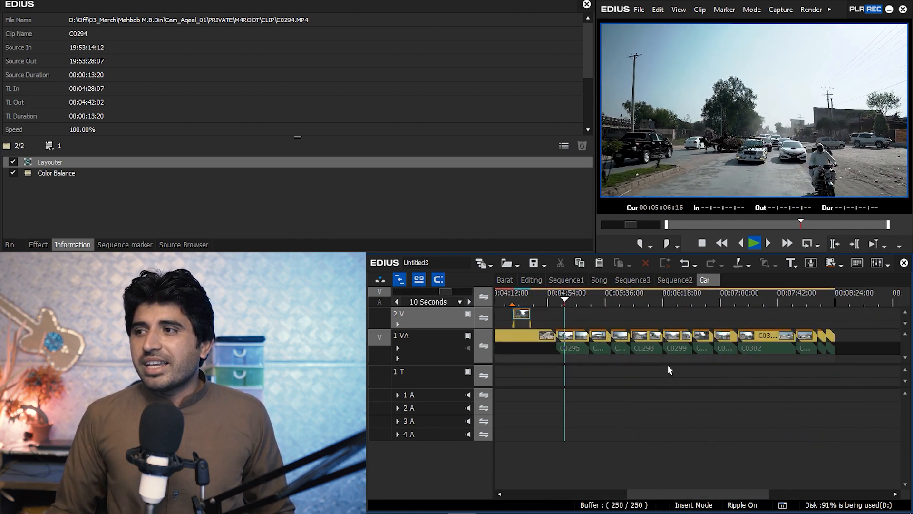
double_click(777, 110)
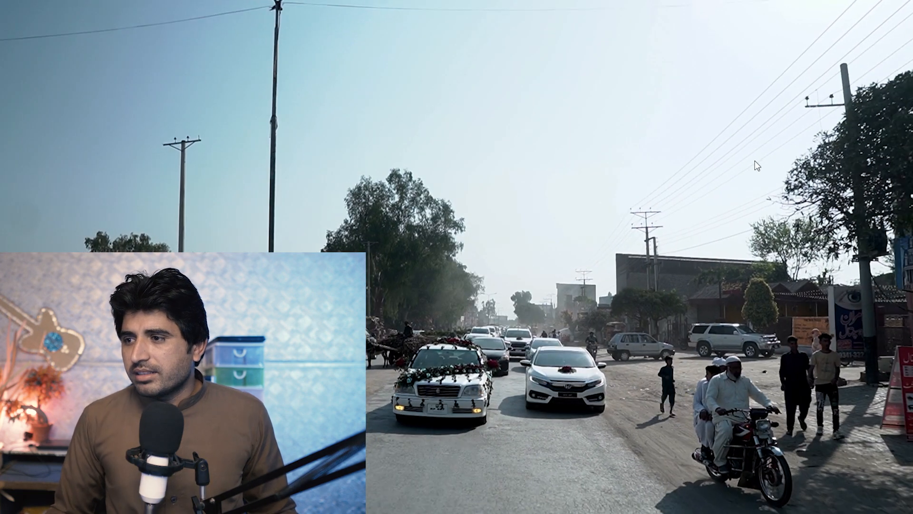
double_click(732, 184)
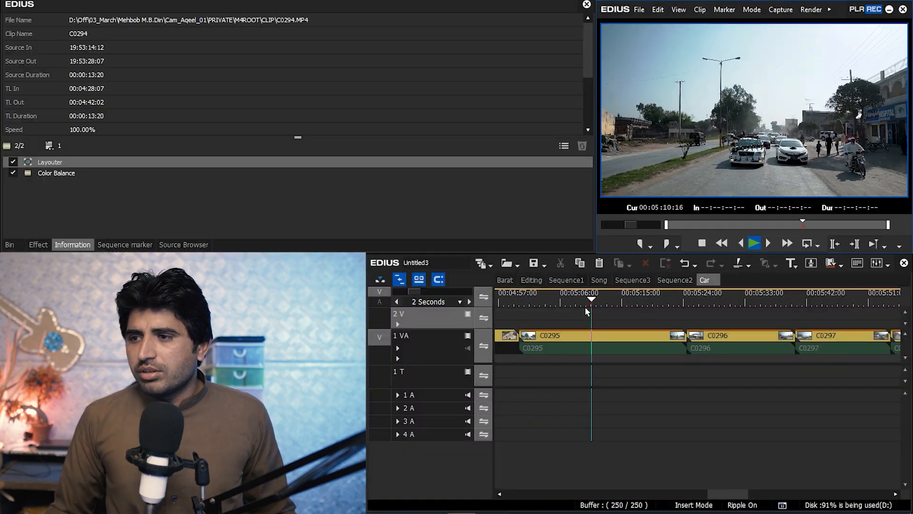
Set Bright to -21 in the Color Balance filter of C0295 and apply it.
left_click(611, 344)
left_click(66, 173)
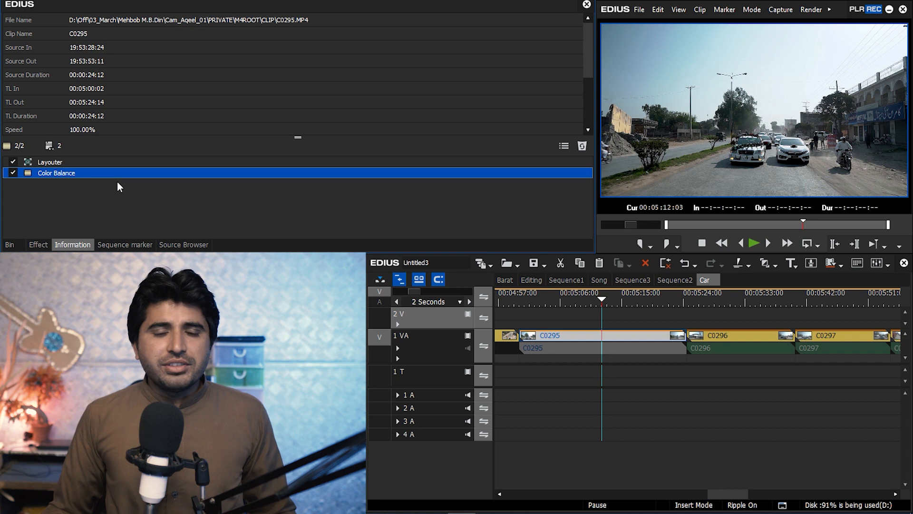
double_click(121, 175)
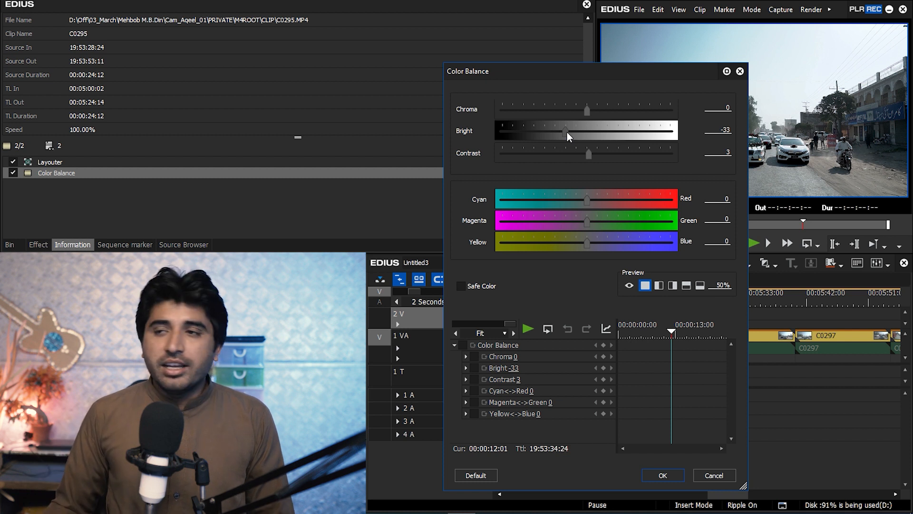
left_click_drag(566, 132, 576, 132)
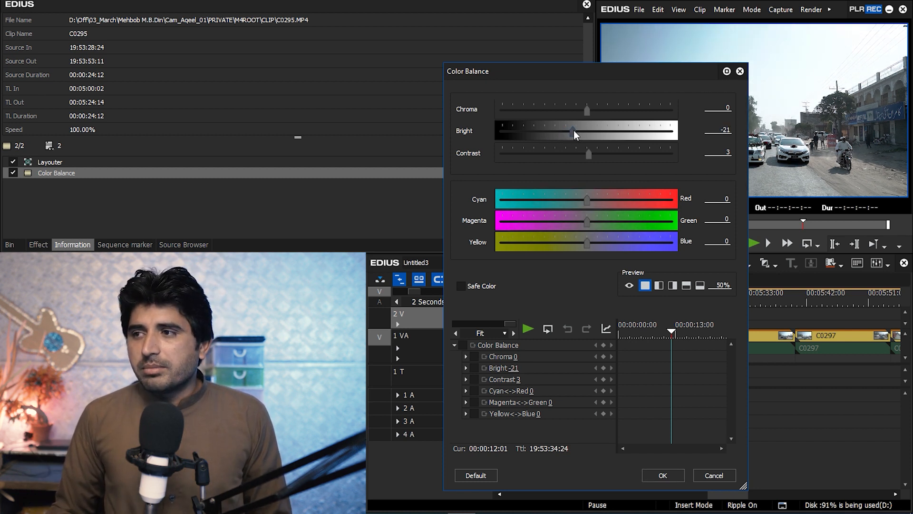
left_click(665, 475)
Place the playhead on the cut between C0295 and C0296 at 00:05:24:14.
key("s")
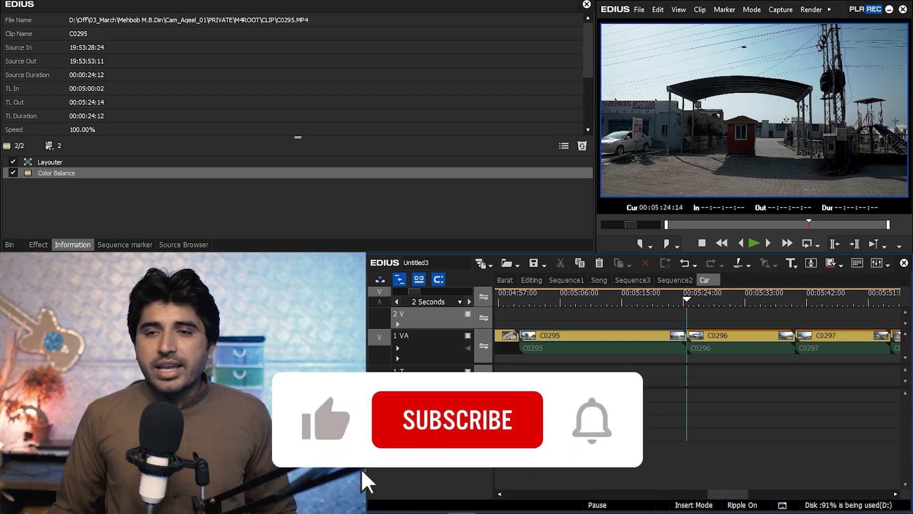
key("s")
key("a")
left_click_drag(666, 301, 684, 317)
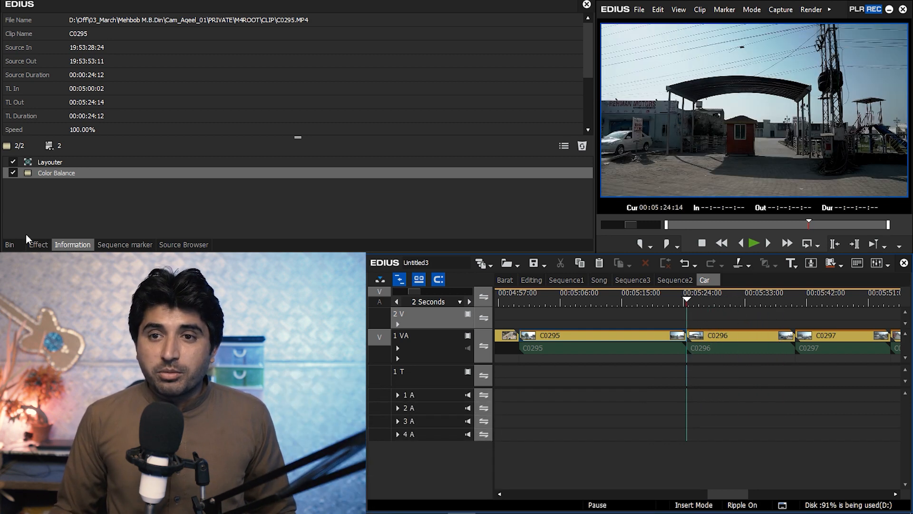
Preview the drone clip DJI_0165 from the Drown bin folder and look over the remaining timeline clips.
left_click(10, 245)
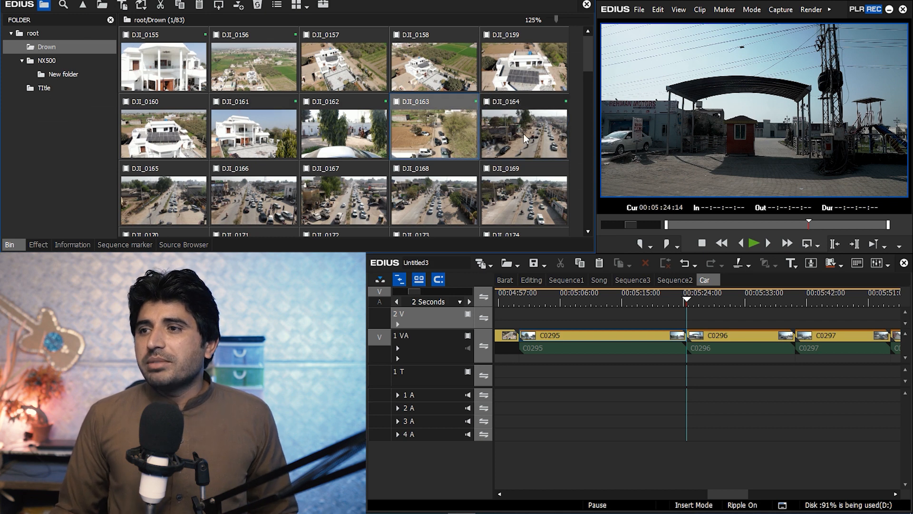
scroll(352, 183, "down", 3)
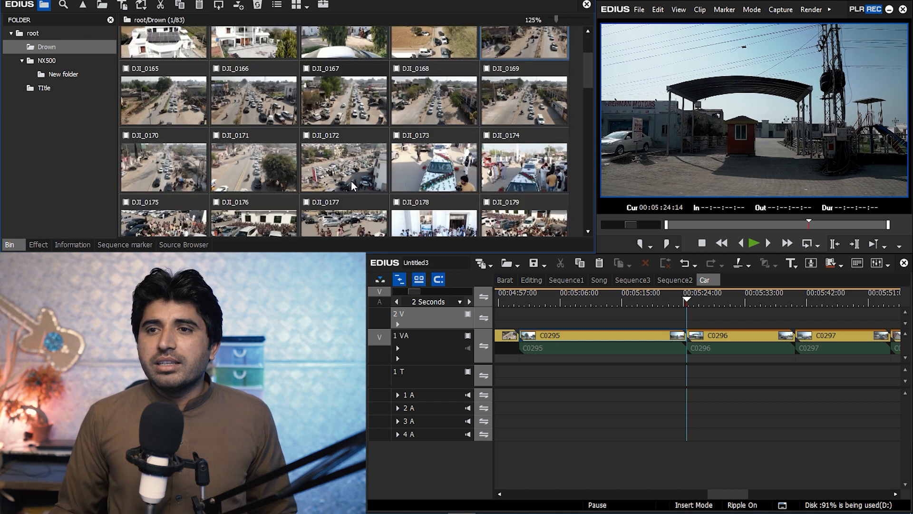
left_click(158, 99)
double_click(157, 94)
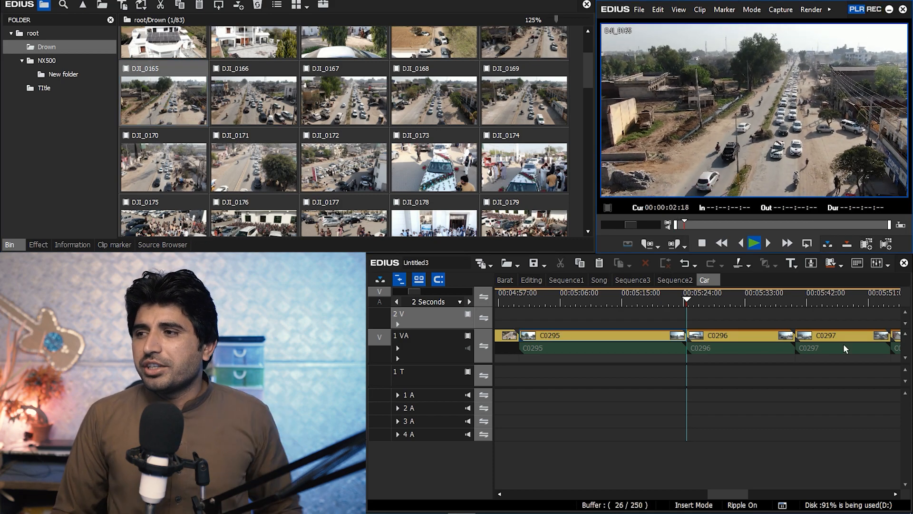
scroll(860, 403, "down", 7)
scroll(559, 406, "up", 6)
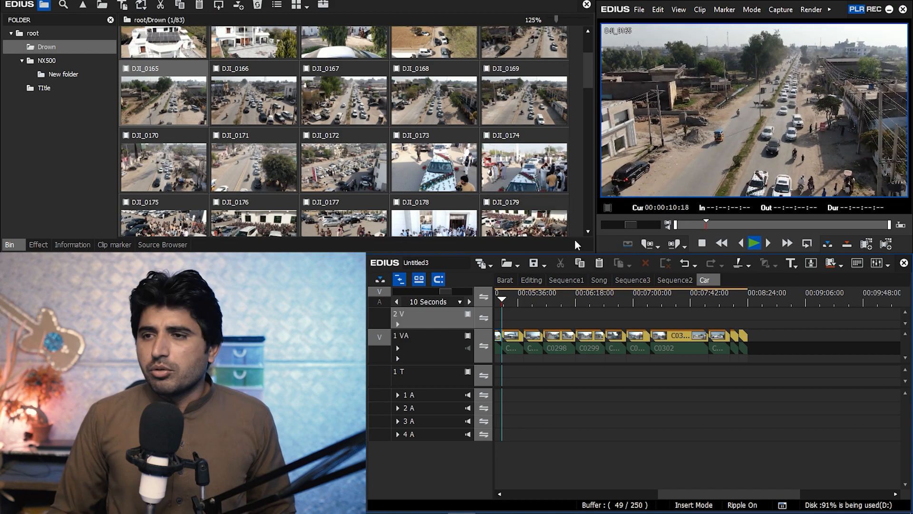
Preview DJI_0171 from its start, browse the other drone clips, and play DJI_0165 once more.
left_click(254, 164)
mouse_move(683, 225)
left_mouse_down()
mouse_move(877, 224)
mouse_move(676, 223)
left_mouse_up()
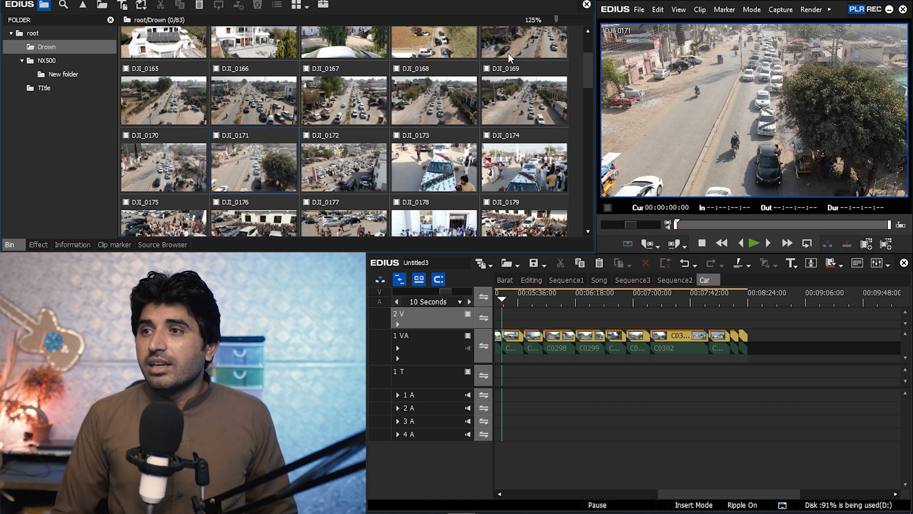
scroll(458, 106, "up", 2)
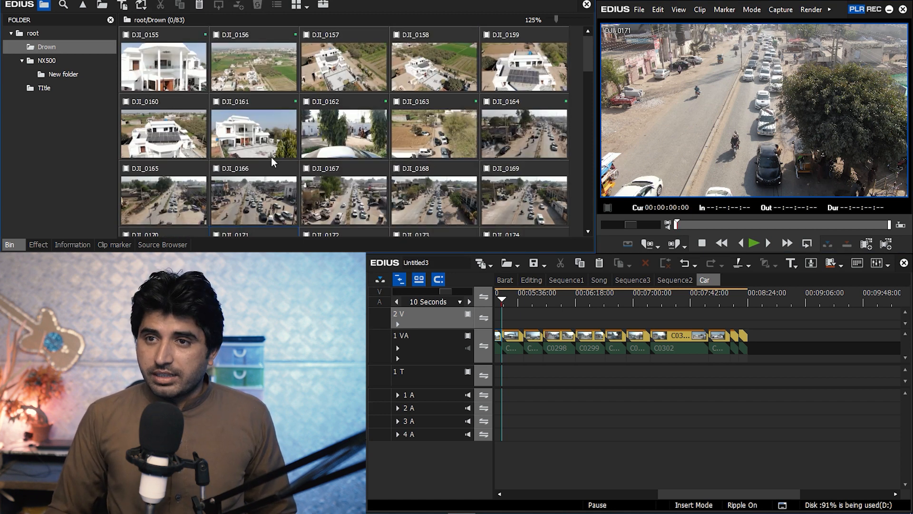
left_click(163, 129)
left_click(343, 128)
left_click(573, 140)
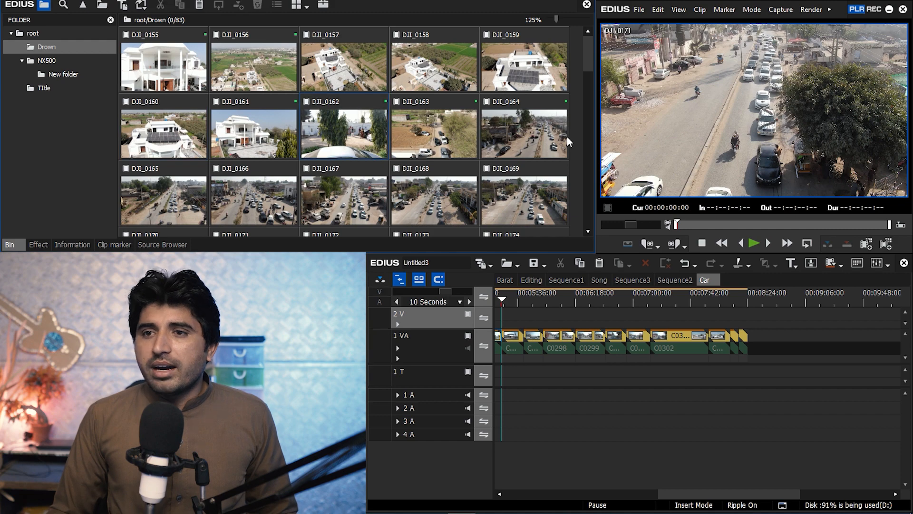
double_click(186, 218)
key("space")
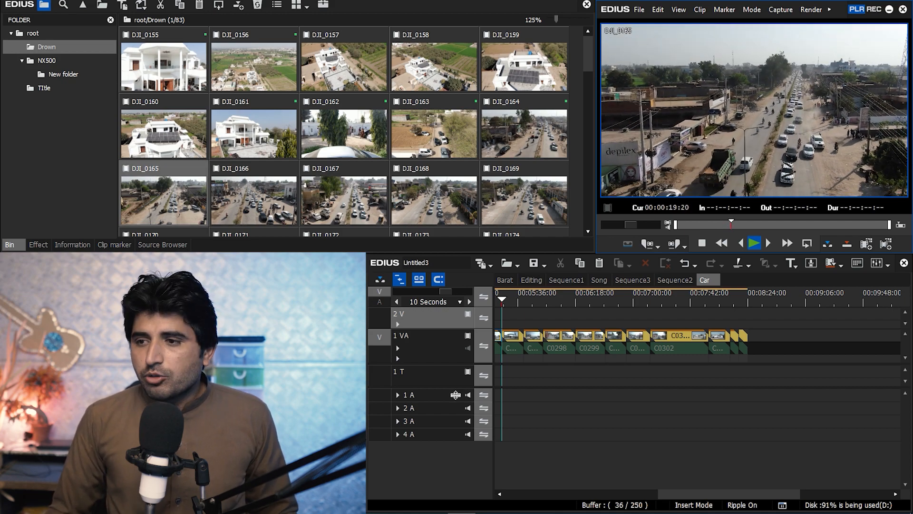
Play C0295 in the Car sequence and fast-forward through C0296 to compare them with the drone footage.
left_click_drag(503, 306, 495, 307)
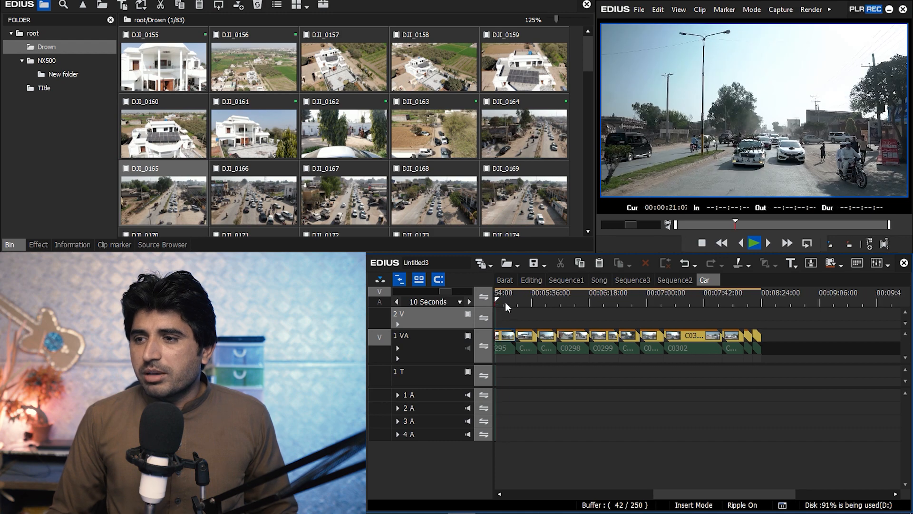
left_click(506, 304)
key("a")
key("space")
scroll(666, 352, "down", 3)
scroll(714, 302, "up", 6)
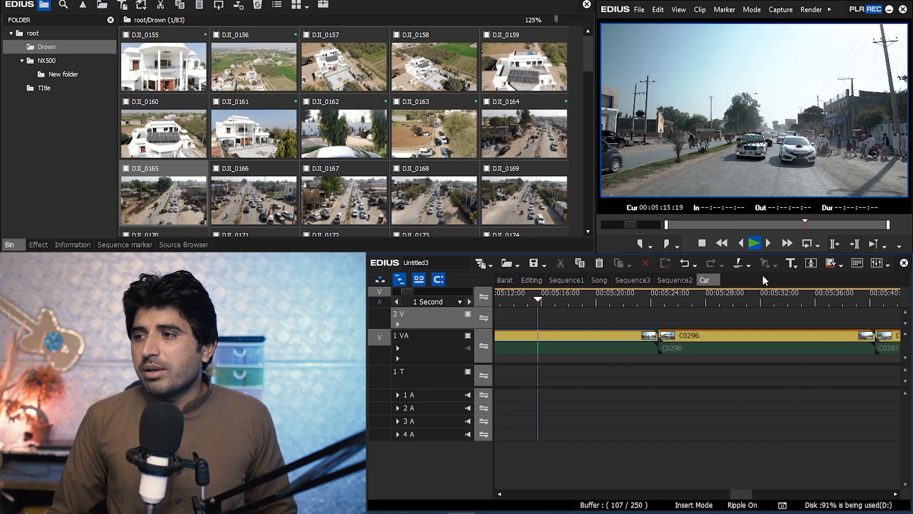
left_click(789, 246)
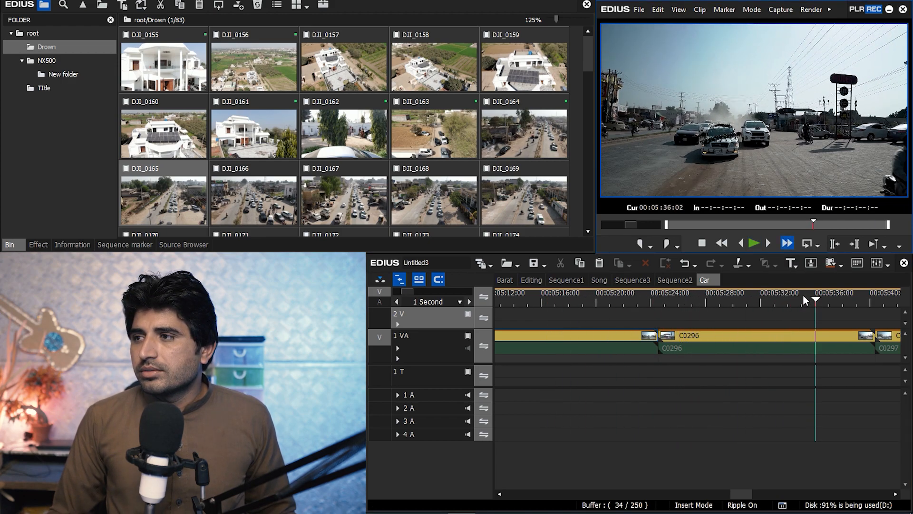
Go back through the cuts to C0295 and scrub it to near its end at 00:05:23:19.
key("a")
key("a")
key("a")
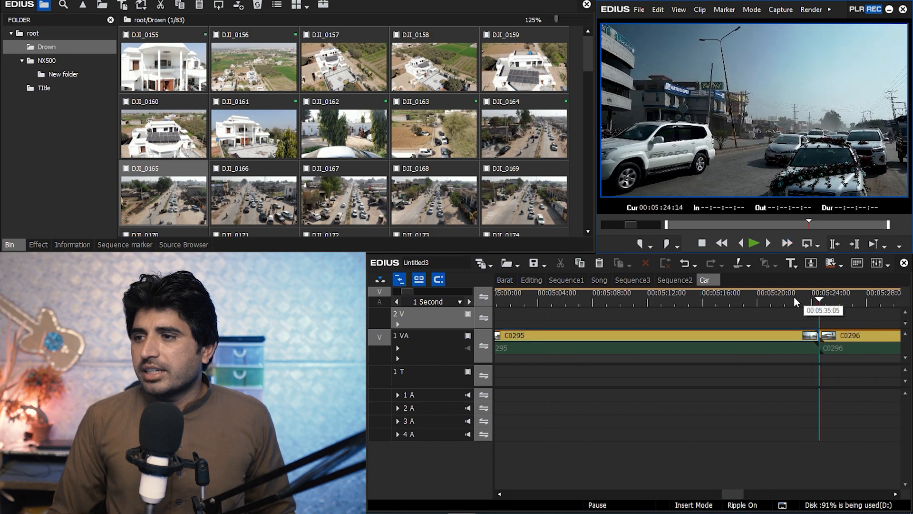
left_click(792, 301)
left_click_drag(793, 301, 900, 304)
key("space")
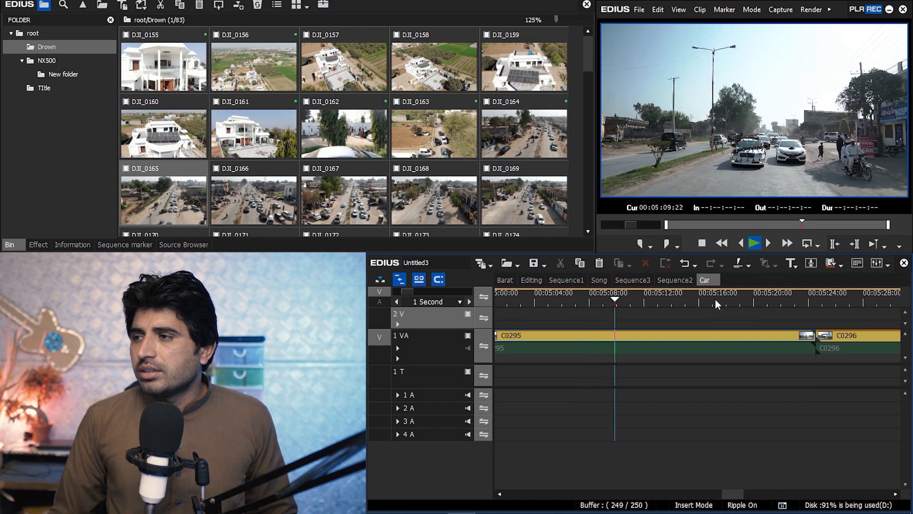
left_click_drag(686, 304, 805, 306)
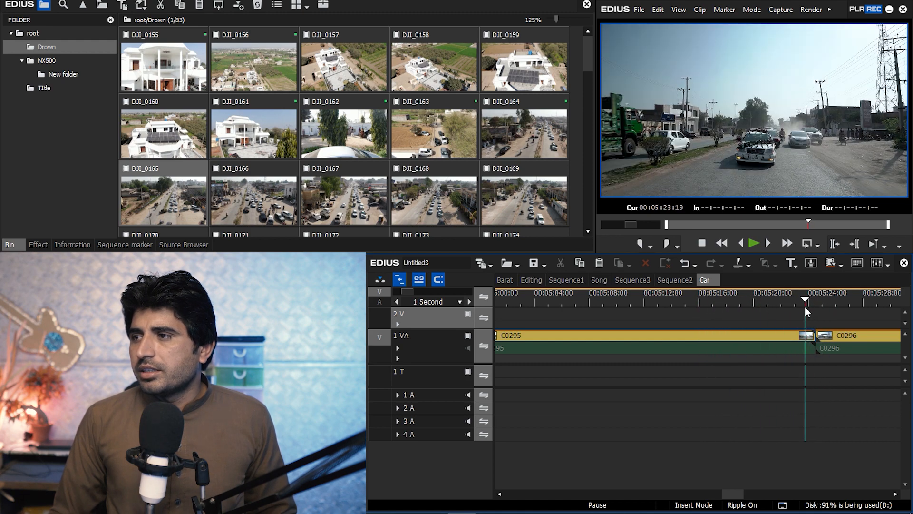
View the C0295 frame enlarged, and mark DJI_0165 with an in point at 00:00:20:10 and an out point at its end.
double_click(835, 139)
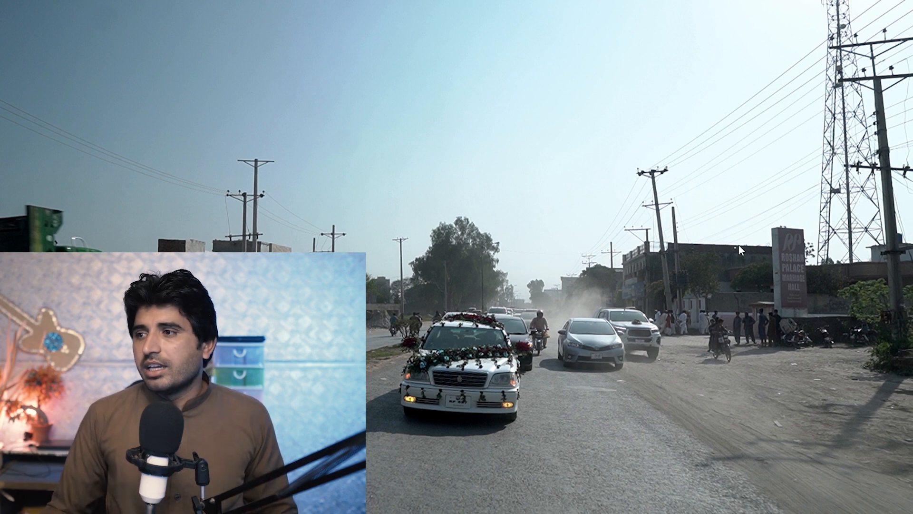
double_click(726, 267)
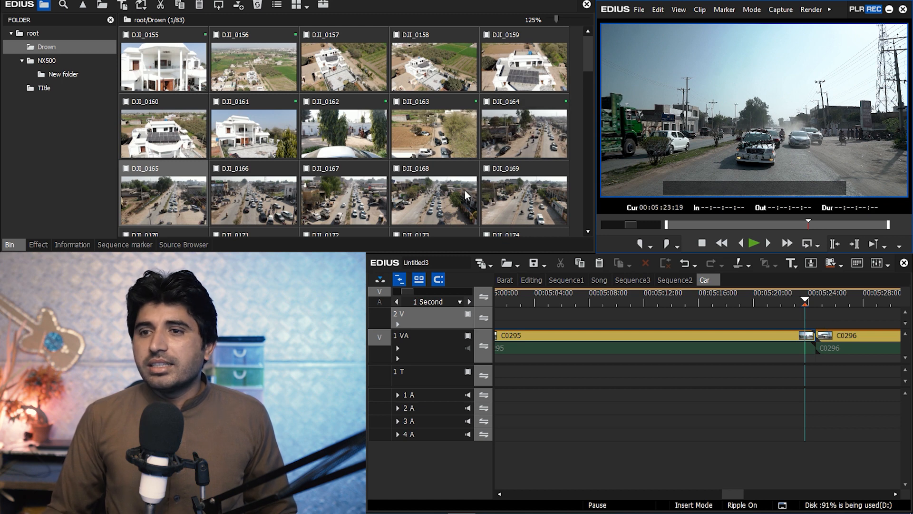
double_click(209, 223)
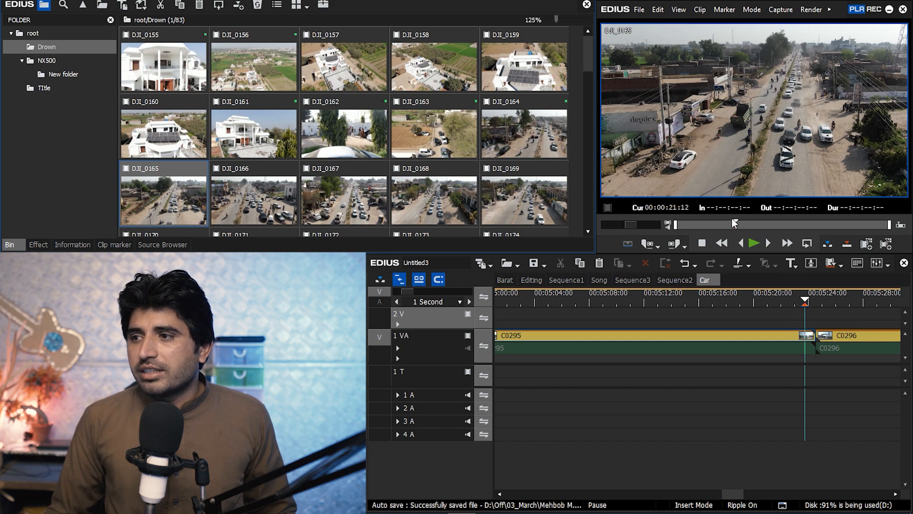
left_click_drag(697, 227, 733, 225)
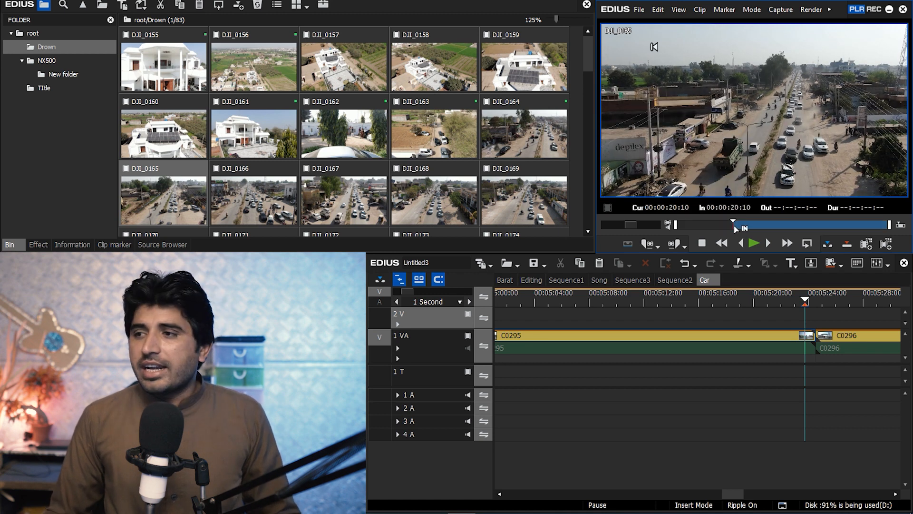
key("o")
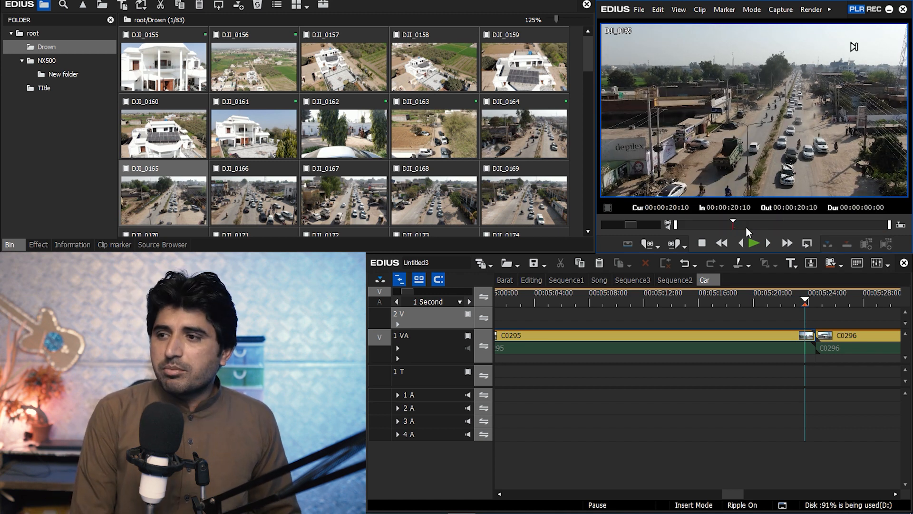
key("End")
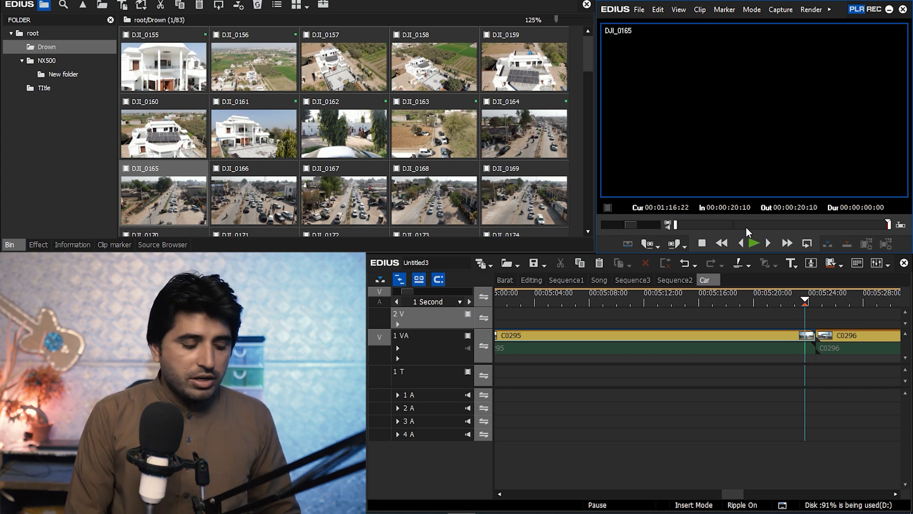
key("o")
Remove the end of C0295 after 00:05:23:19 and insert the marked part of DJI_0165 there on track 1 VA.
left_click(810, 345)
key("Delete")
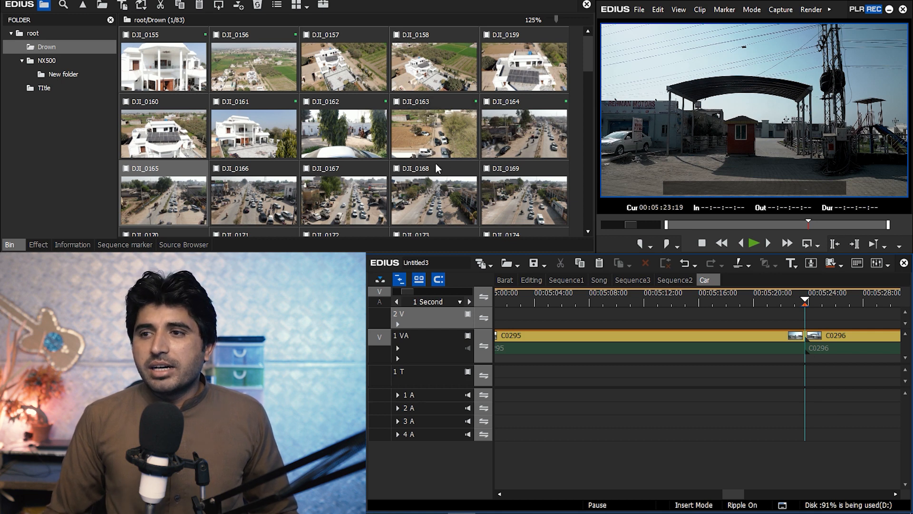
left_click(170, 203)
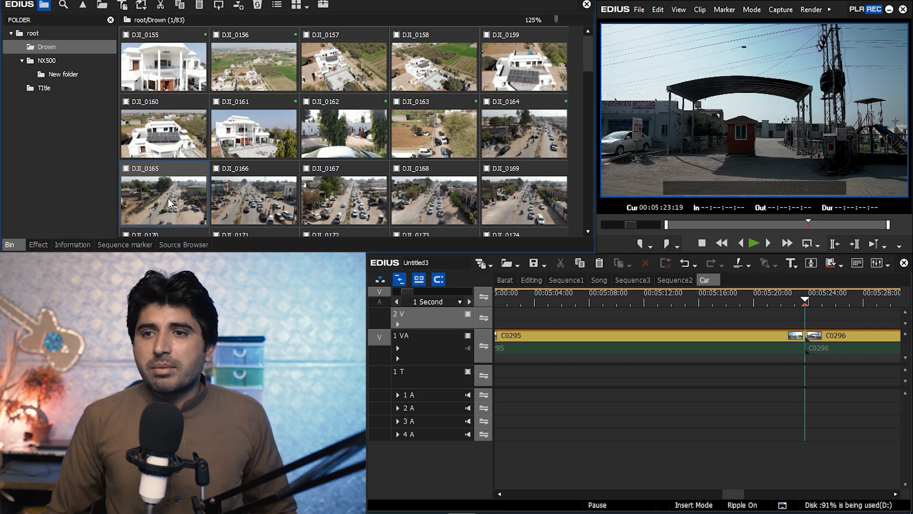
double_click(159, 194)
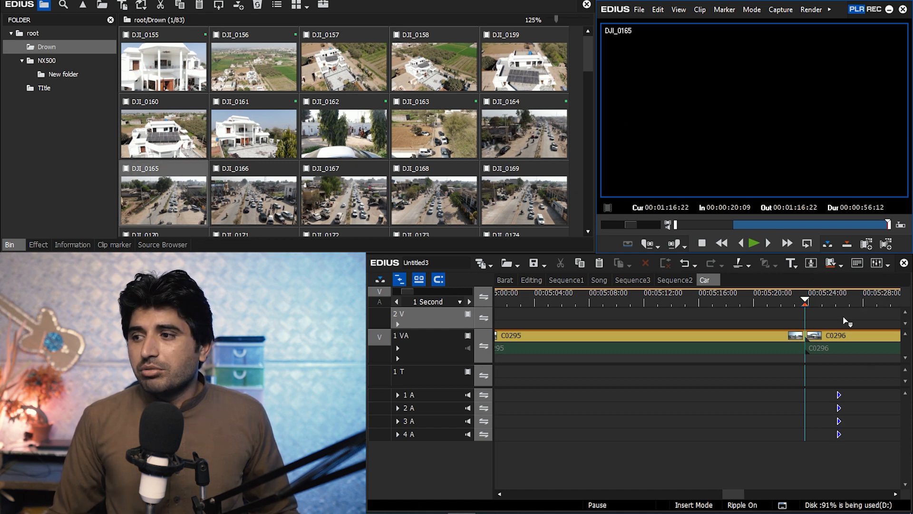
left_click_drag(812, 351, 813, 352)
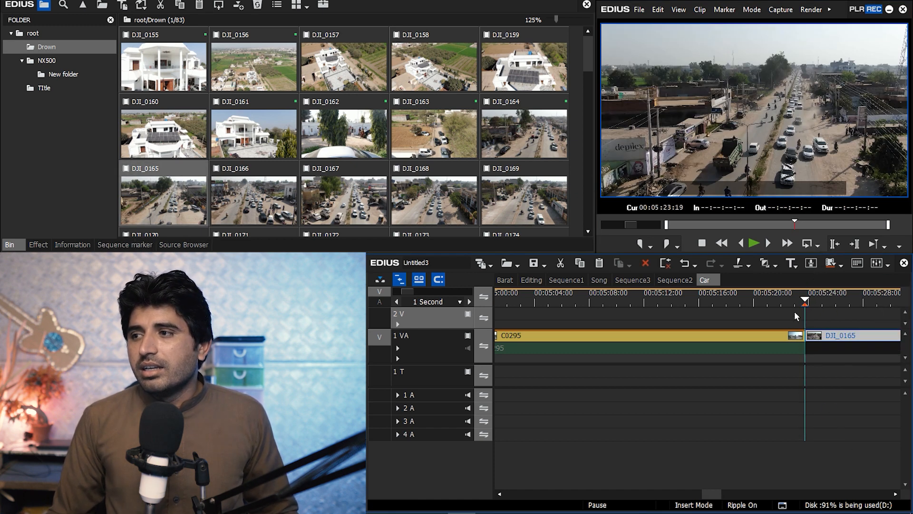
Play the join from C0295 into DJI_0165 and check how the drone clip runs on the timeline.
left_click(762, 293)
key("space")
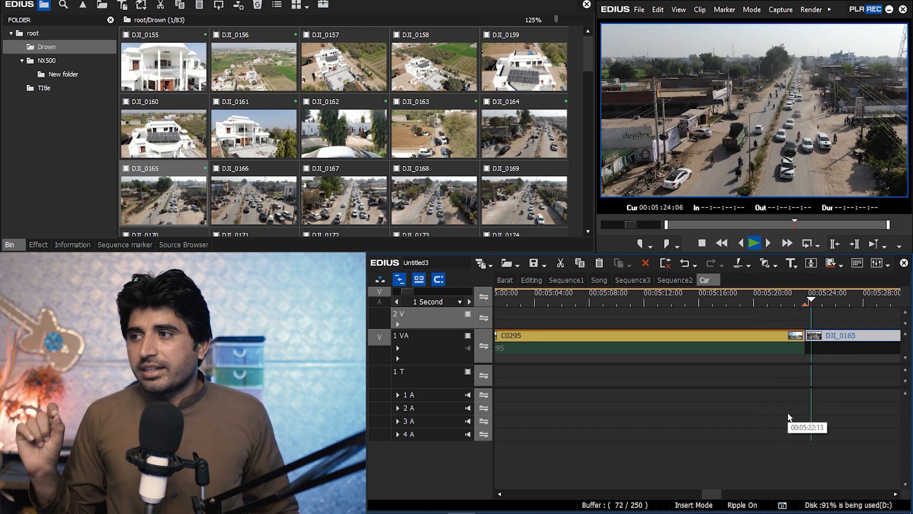
scroll(799, 428, "down", 4)
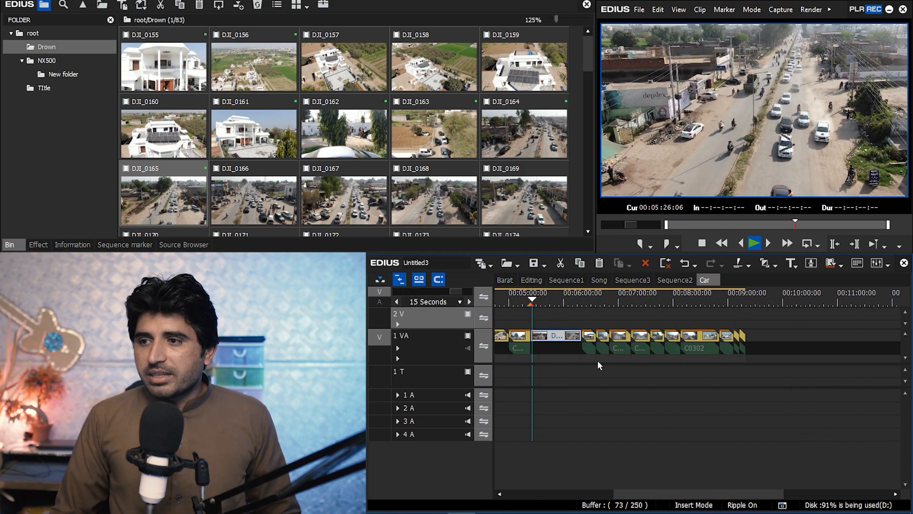
scroll(563, 335, "up", 1)
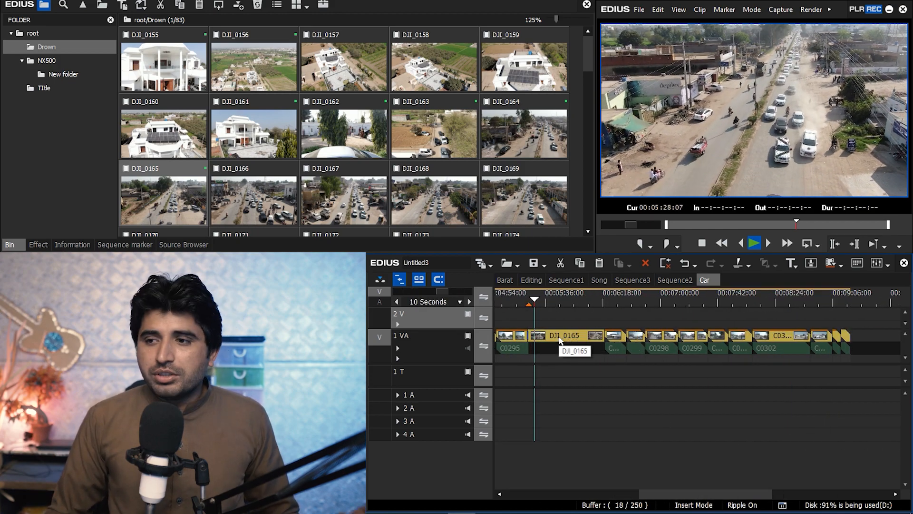
scroll(570, 319, "up", 1)
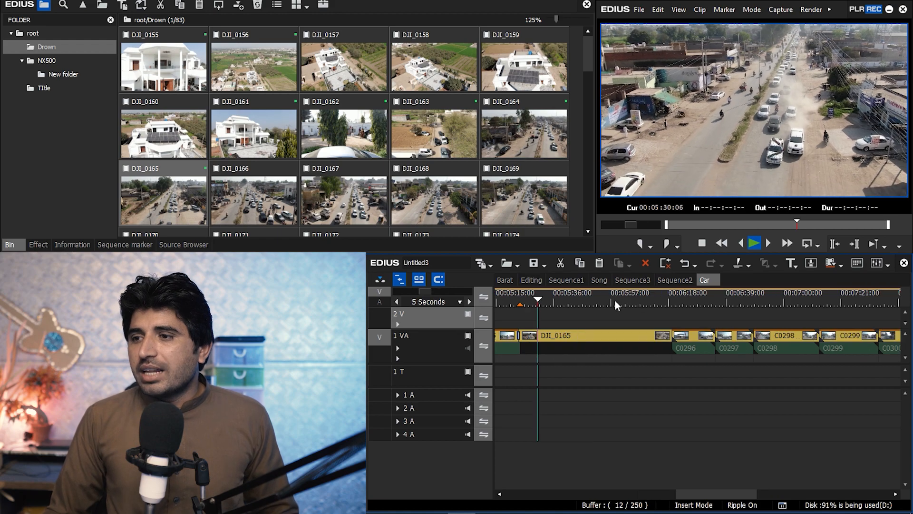
Split DJI_0165 at 00:05:28:01 and set the speed of its first piece to 50%.
left_click(648, 306)
left_click_drag(664, 311, 531, 311)
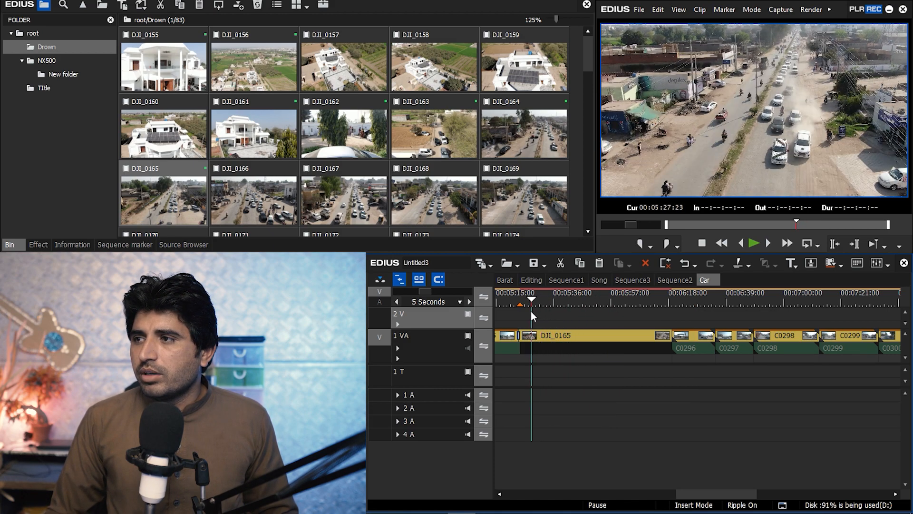
left_click(577, 339)
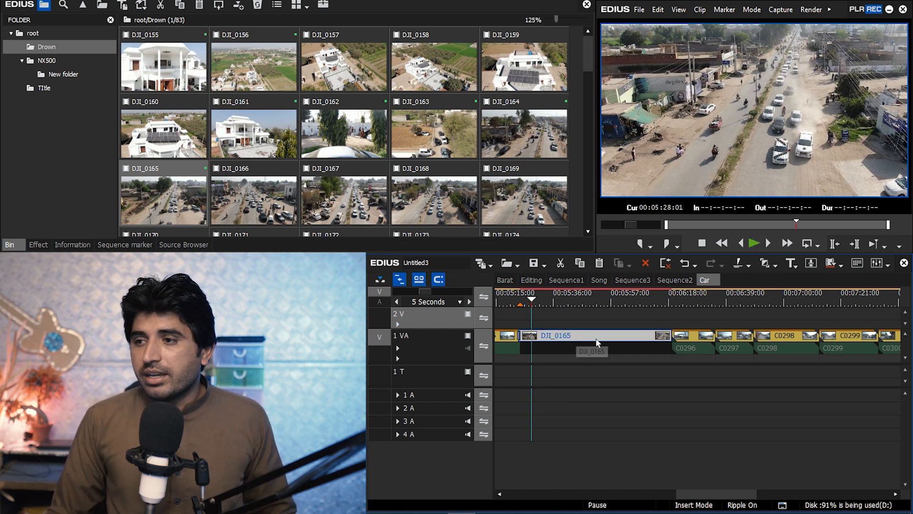
left_click(528, 336)
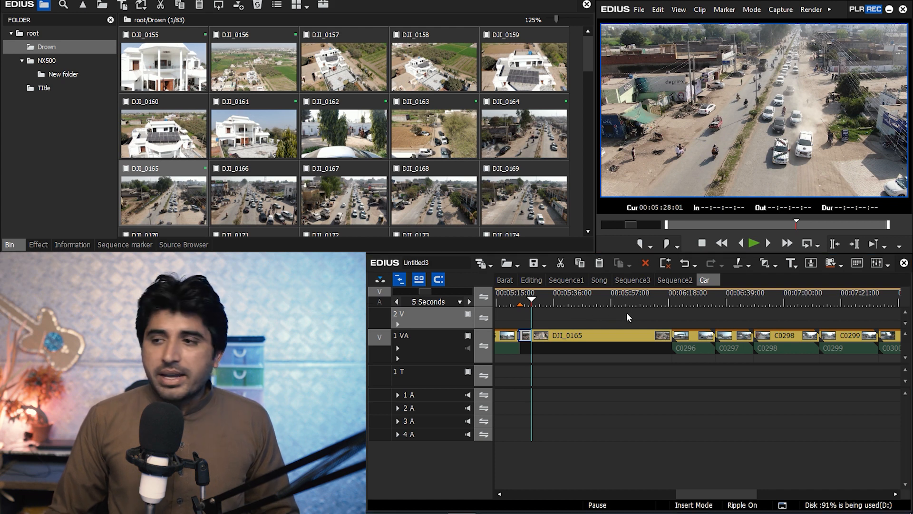
key("alt+e")
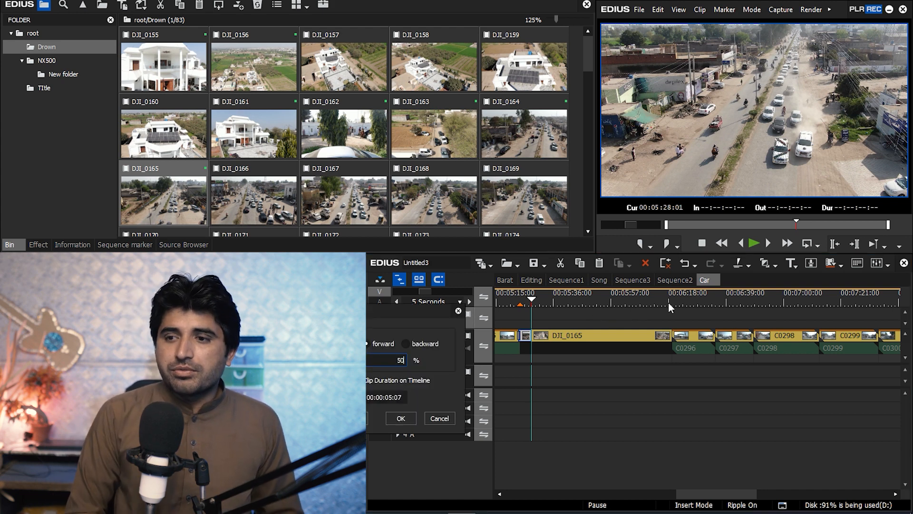
key("Return")
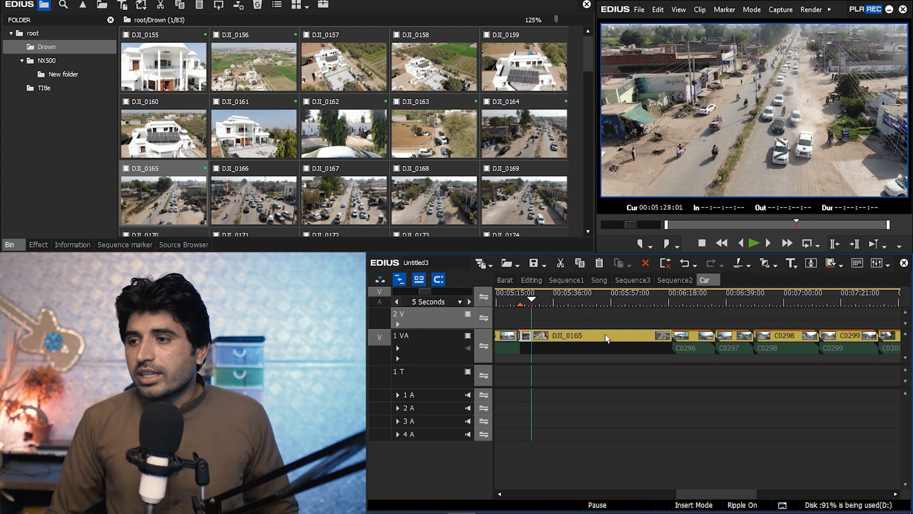
Move the remaining DJI_0165 piece up to track 2 V and place C0296 directly after the first drone piece.
left_click_drag(601, 335, 609, 322)
left_click_drag(694, 341, 633, 314)
scroll(593, 321, "up", 1)
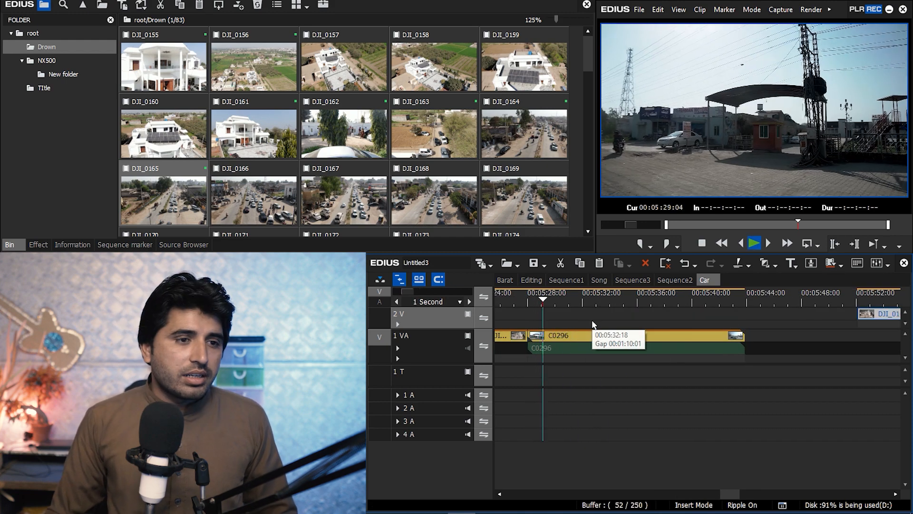
Set the speed of C0296 to 70% and add the default transition between the first DJI_0165 piece and C0296.
left_click(626, 335)
key("alt+e")
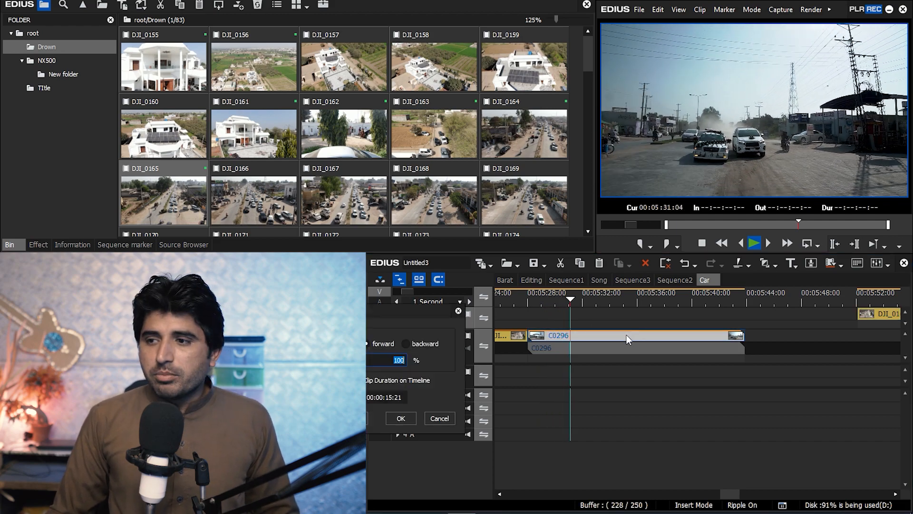
type("50")
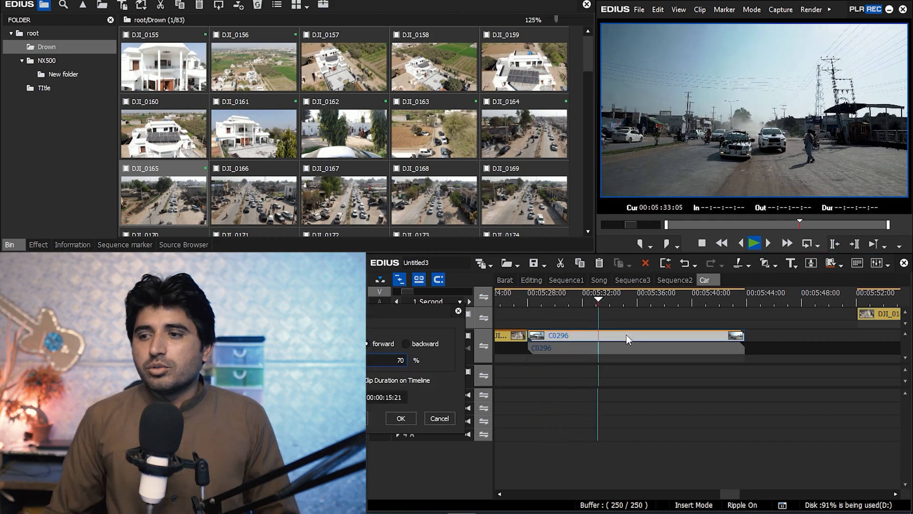
key("Return")
key("a")
key("ctrl+p")
key("a")
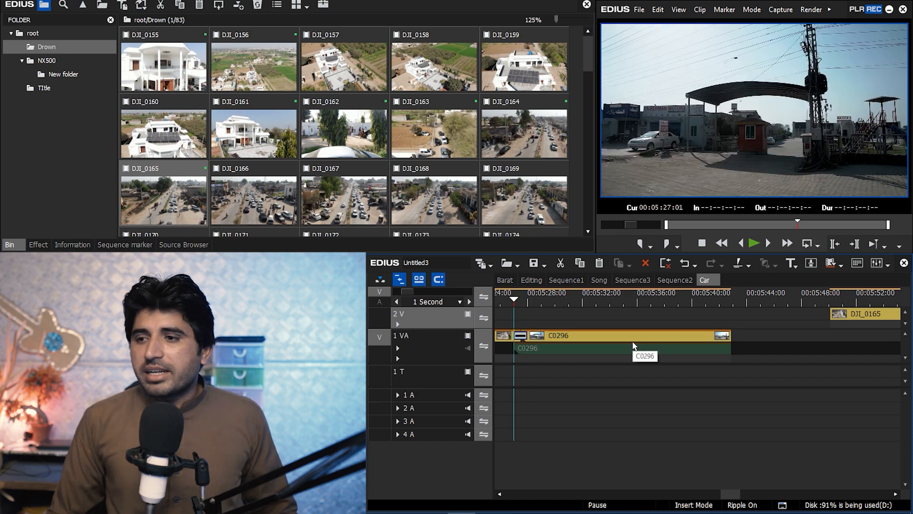
Play C0296, split it at 00:05:32:24 and delete the part after the cut.
key("space")
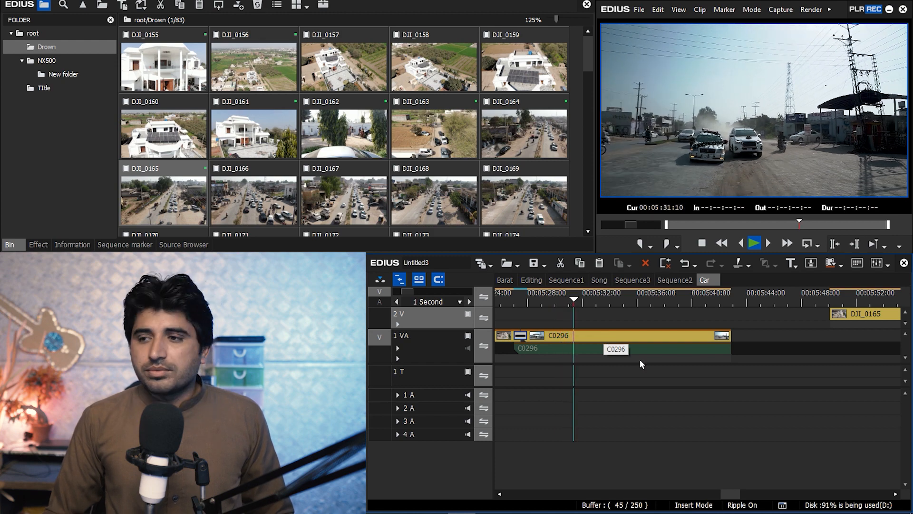
key("space")
left_click(647, 341)
key("c")
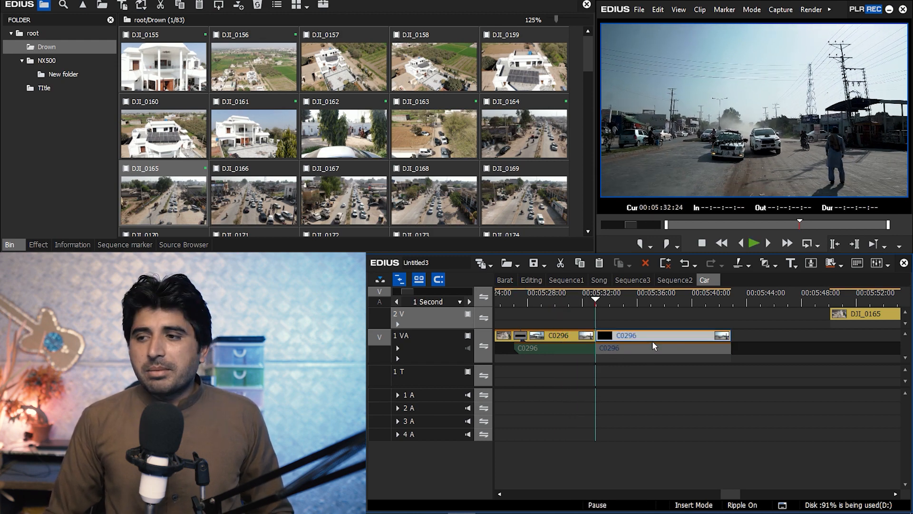
key("Delete")
Place the remaining DJI_0165 piece after C0296 on track 1 VA with the default transition, and play the joined clips.
left_click_drag(712, 314, 640, 341)
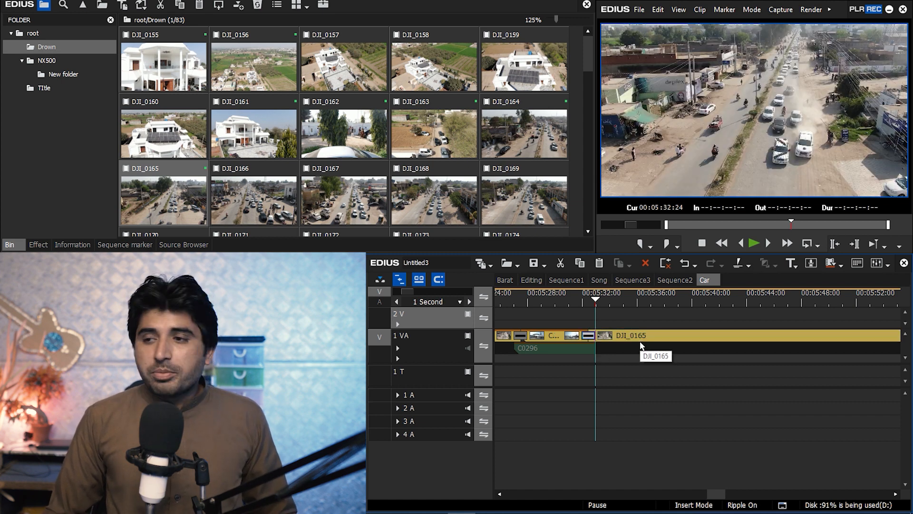
key("ctrl+p")
key("space")
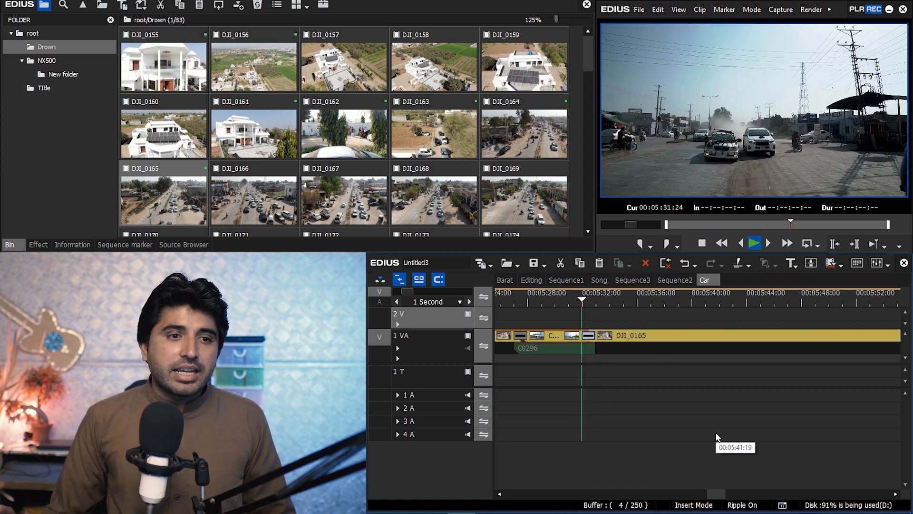
scroll(732, 433, "down", 1)
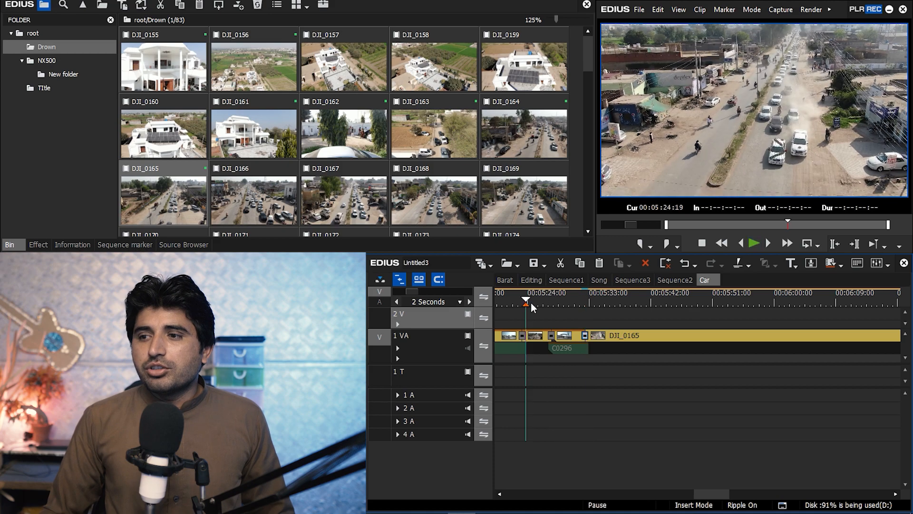
key("space")
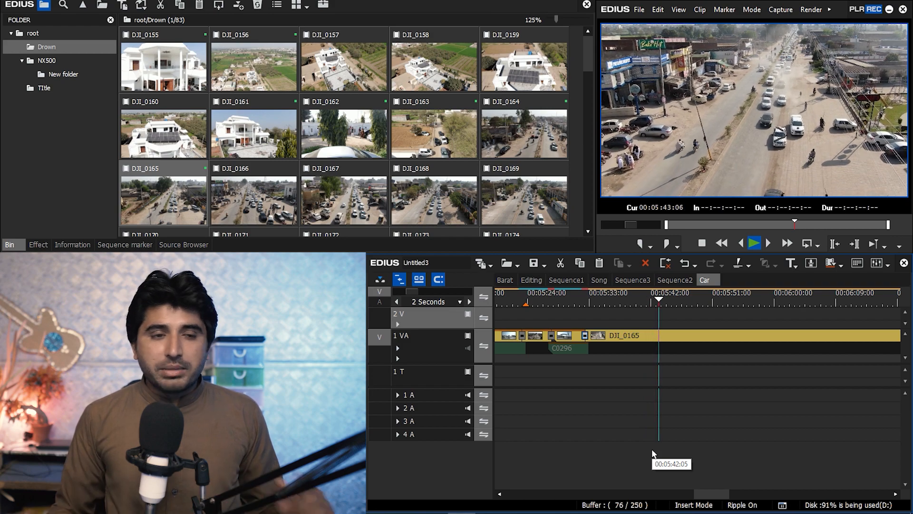
Scrub through the remaining car clips from about 00:07:07 to 00:09:38 to find footage that matches the drone shot.
scroll(660, 446, "down", 5)
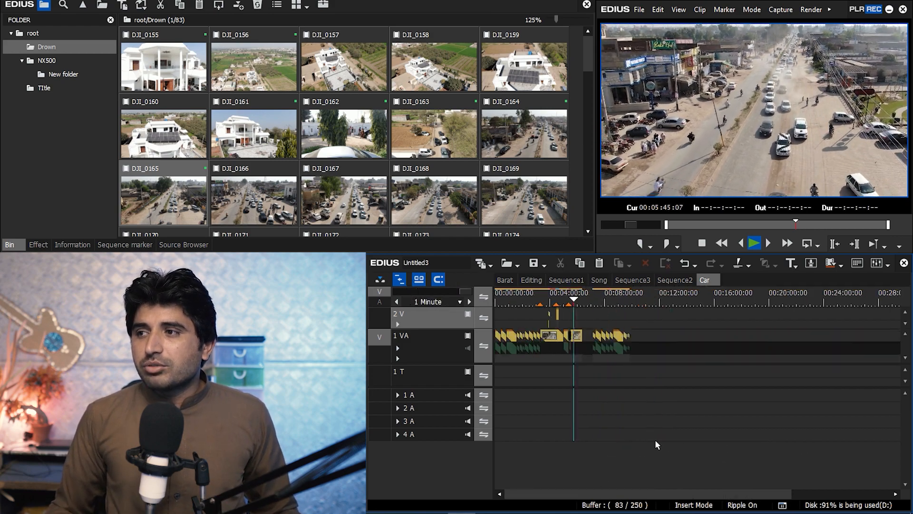
scroll(654, 441, "up", 3)
left_click(677, 299)
key("s")
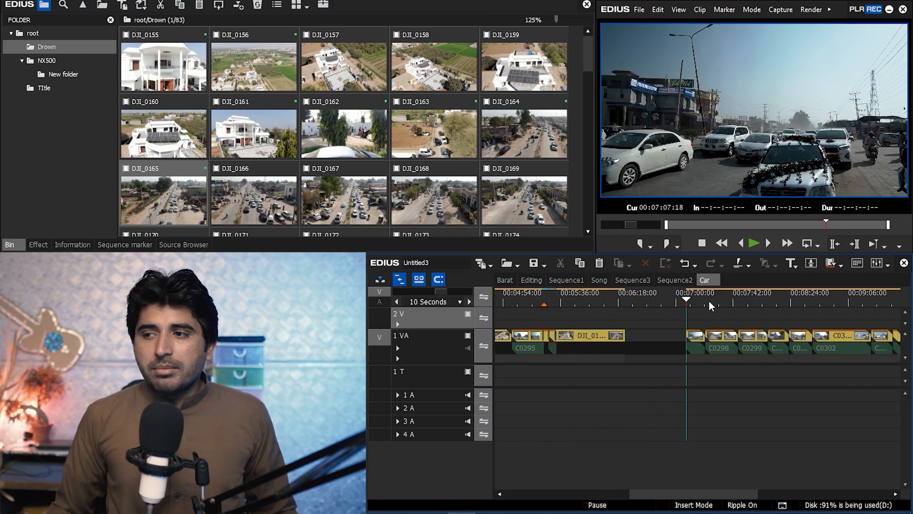
scroll(709, 301, "up", 4)
left_click_drag(688, 298, 777, 301)
left_click_drag(859, 304, 861, 307)
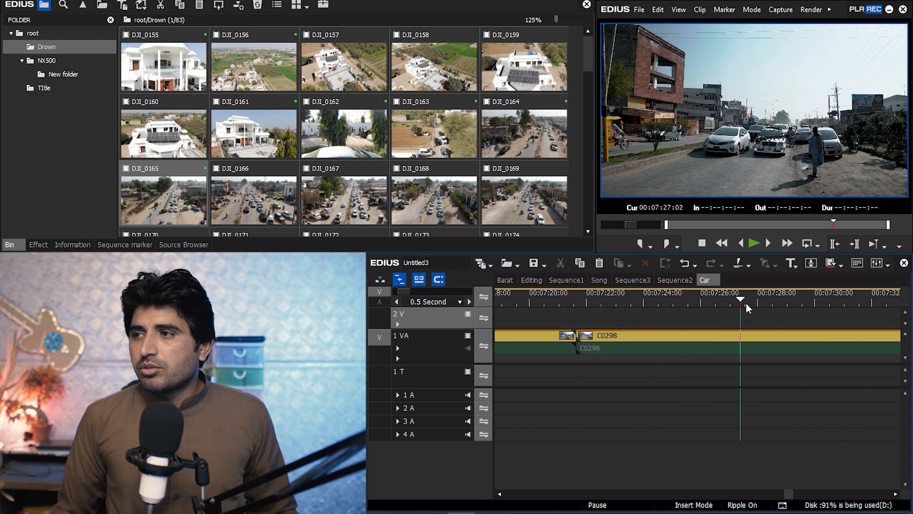
scroll(868, 303, "down", 2)
left_click_drag(859, 301, 906, 314)
left_click_drag(548, 307, 899, 304)
scroll(594, 305, "down", 2)
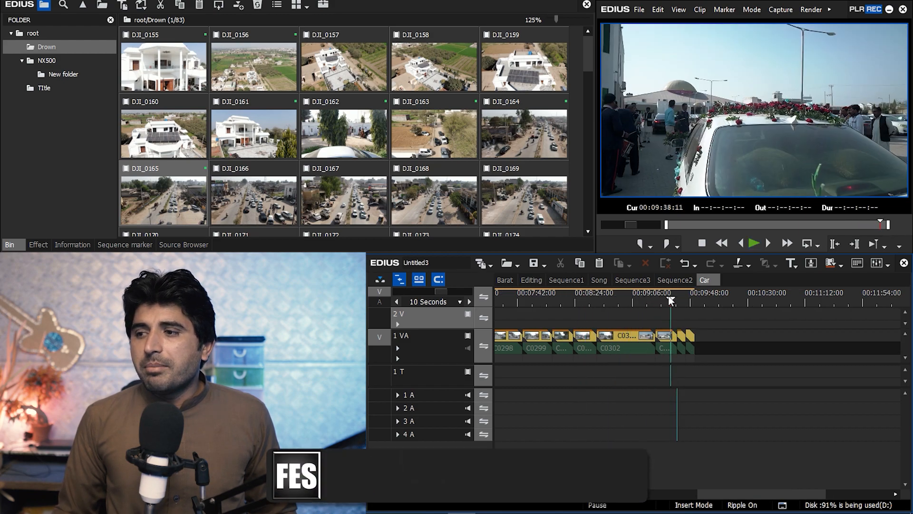
Split DJI_0165 at 00:06:02:23, delete the part after the cut, and play the shortened drone clip.
left_click(577, 299)
left_click_drag(576, 297, 587, 322)
left_click(589, 336)
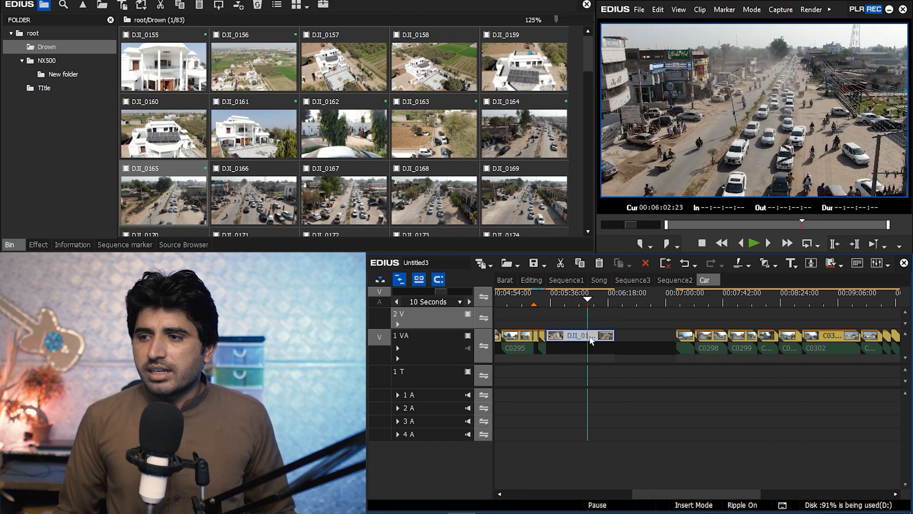
key("c")
key("Delete")
left_click(563, 297)
key("space")
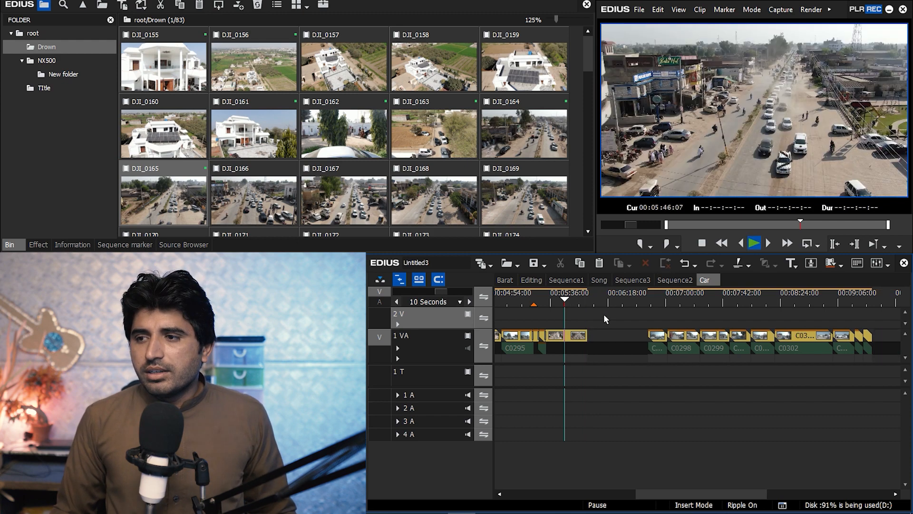
Split DJI_0165 at about 00:05:50 and delete the part after the cut.
scroll(603, 314, "up", 5)
scroll(606, 316, "down", 3)
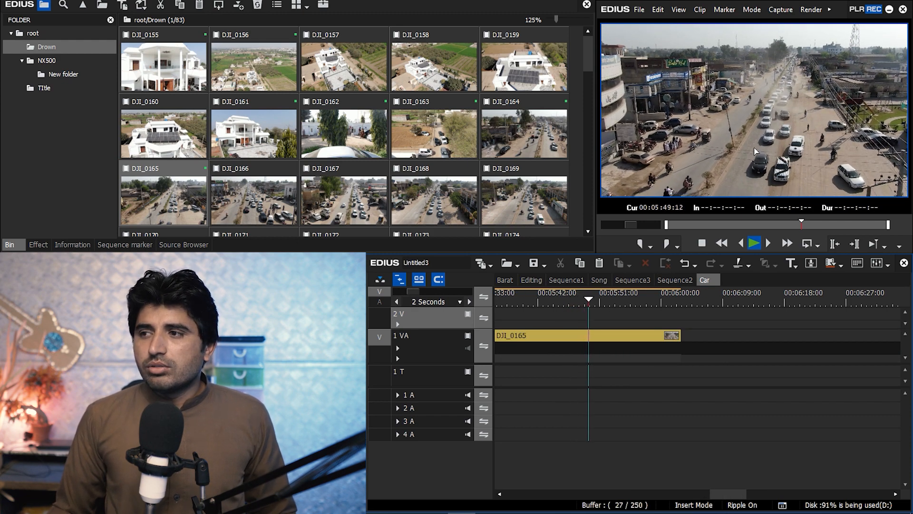
left_click(642, 337)
key("c")
key("Delete")
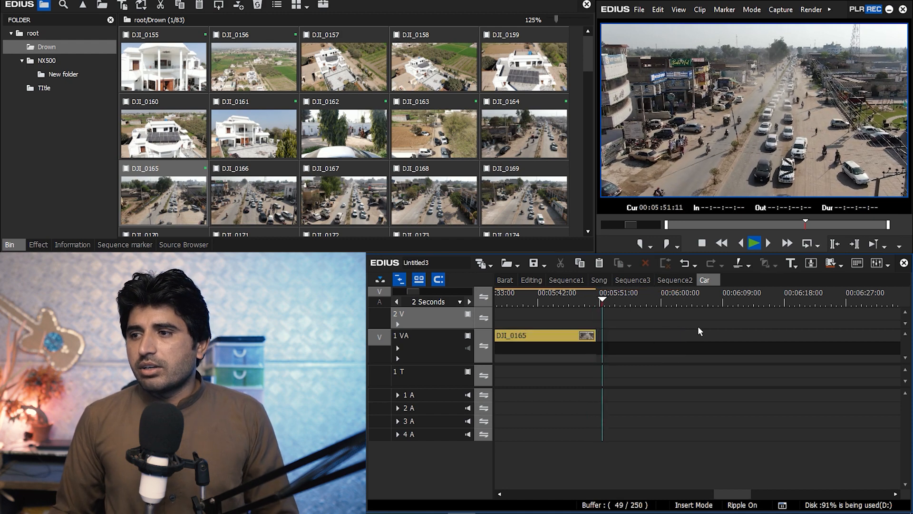
Preview DJI_0166 from the bin and scrub it to 00:00:38:02 to examine the convoy's position.
double_click(256, 195)
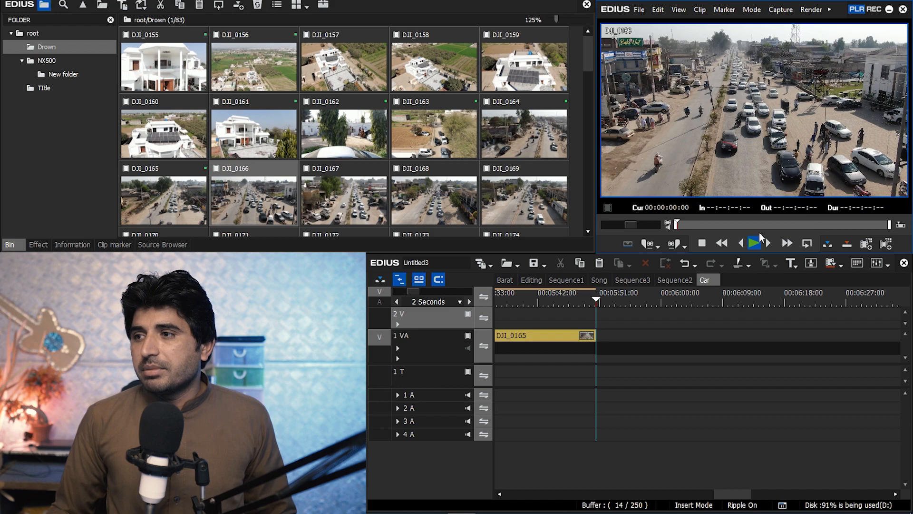
left_click_drag(715, 224, 758, 224)
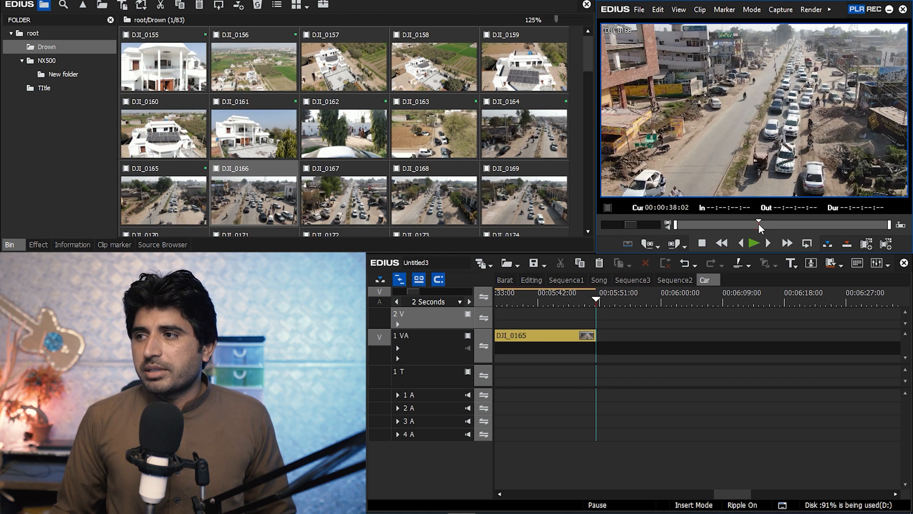
scroll(731, 348, "down", 2)
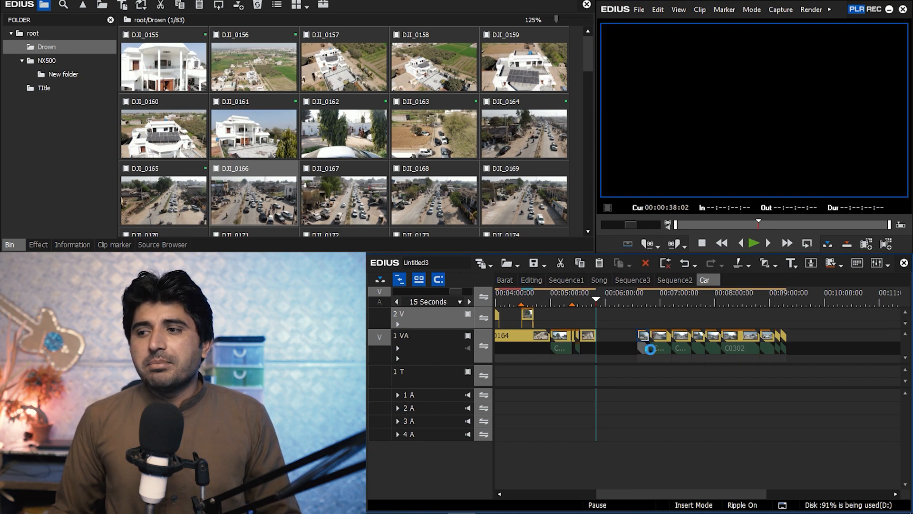
Delete the car clip before C0298 and close the gap on track 1 VA so C0298 directly follows DJI_0165.
left_click_drag(650, 348, 619, 326)
left_click_drag(788, 315, 618, 391)
left_click_drag(617, 342, 713, 341)
scroll(709, 341, "up", 3)
left_click_drag(623, 299, 657, 383)
key("Delete")
key("s")
left_click(636, 341)
key("BackSpace")
key("a")
key("a")
key("a")
key("a")
key("a")
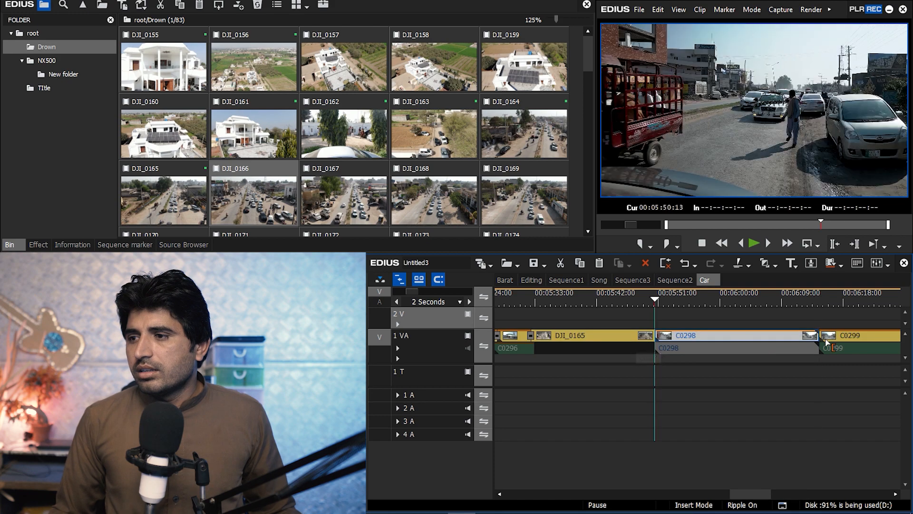
Add the default transition between DJI_0165 and C0298 and play across the join.
mouse_move(658, 302)
left_mouse_down()
mouse_move(726, 306)
mouse_move(643, 310)
left_mouse_up()
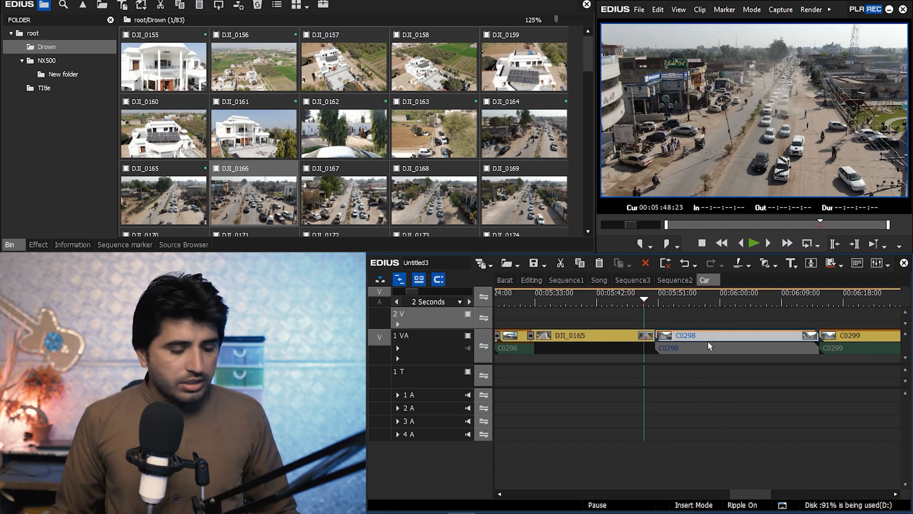
key("ctrl+p")
key("space")
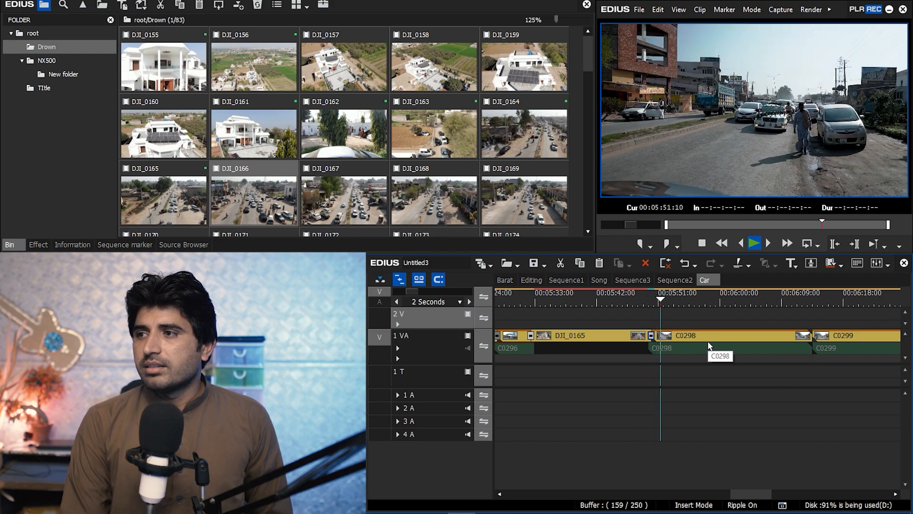
Trim the end of C0298 from 00:06:12:13 and view the frame at 00:06:11:07 full screen.
left_click_drag(681, 305, 806, 313)
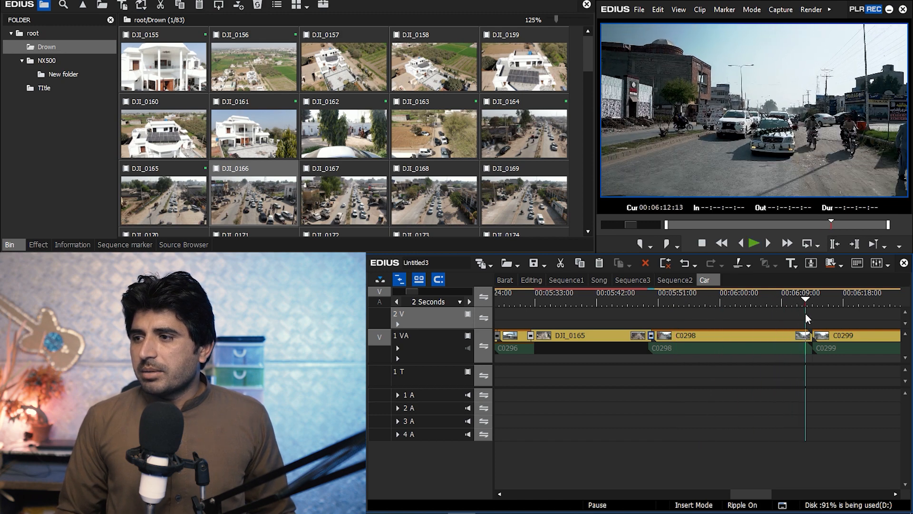
left_click(808, 339)
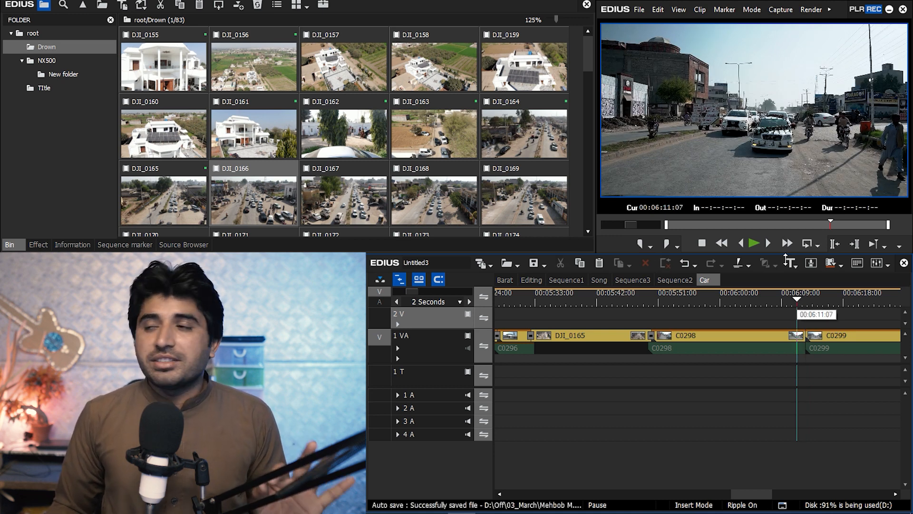
double_click(788, 115)
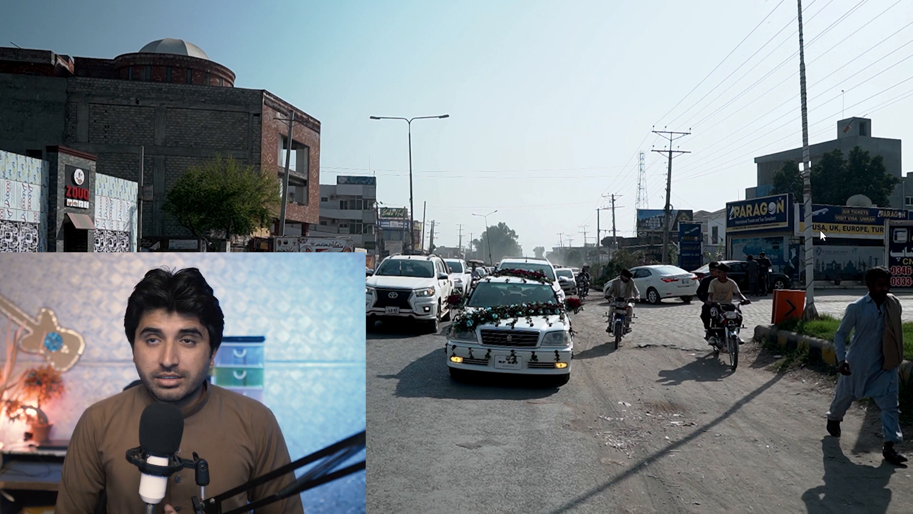
key("Escape")
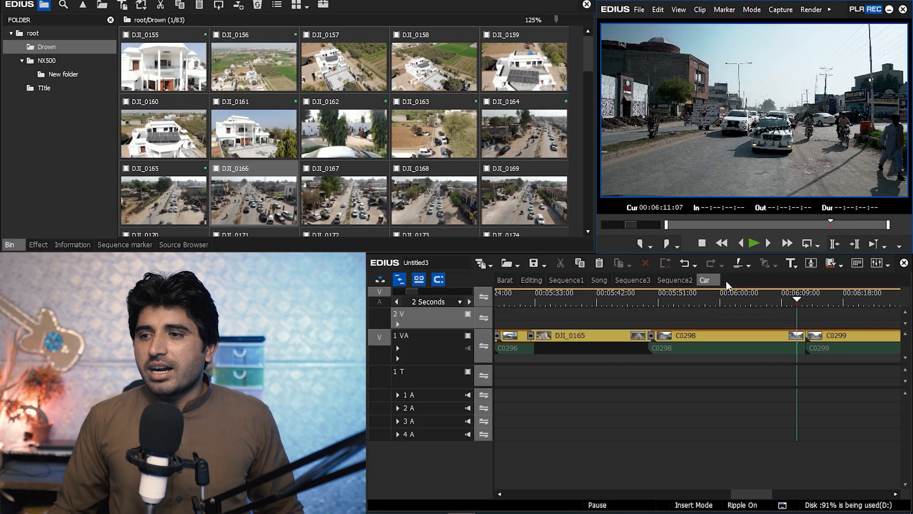
Open DJI_0166 in the player and set its In point at 00:01:00:24 and its Out point at the clip's end.
double_click(271, 201)
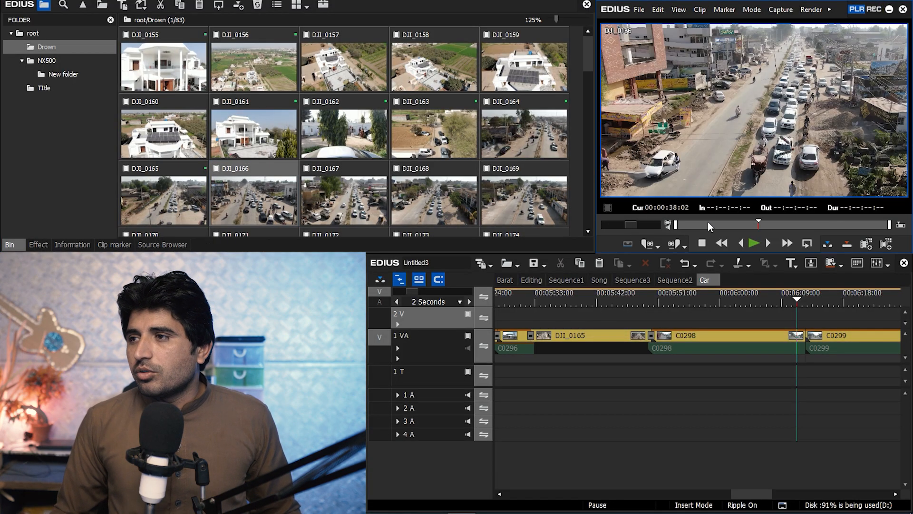
left_click(690, 222)
left_click_drag(690, 222, 808, 220)
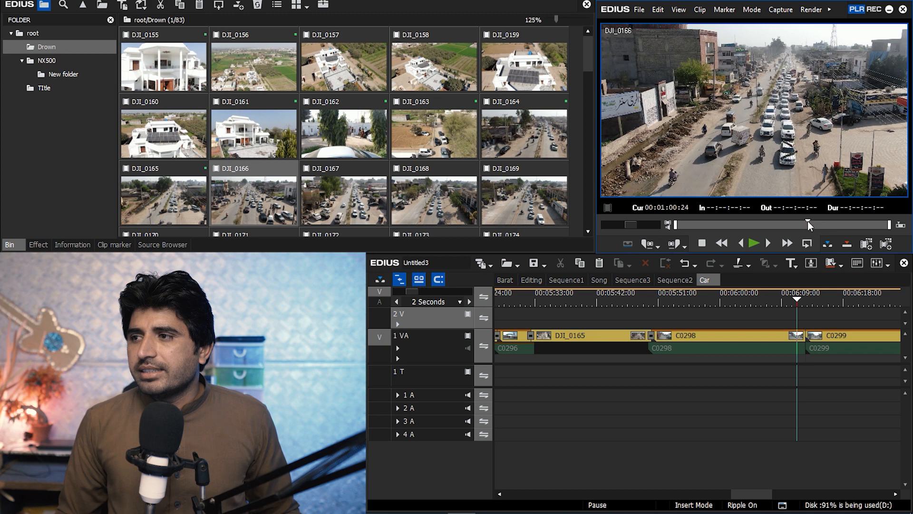
key("i")
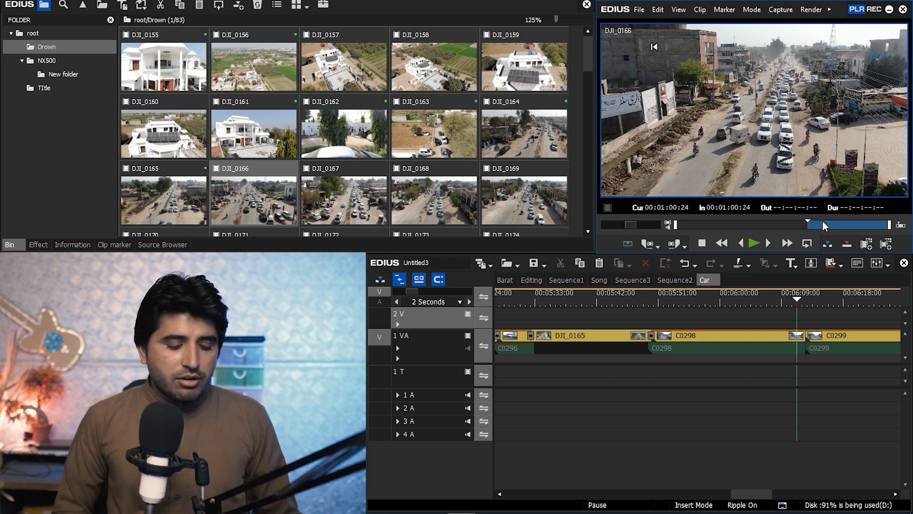
key("End")
key("o")
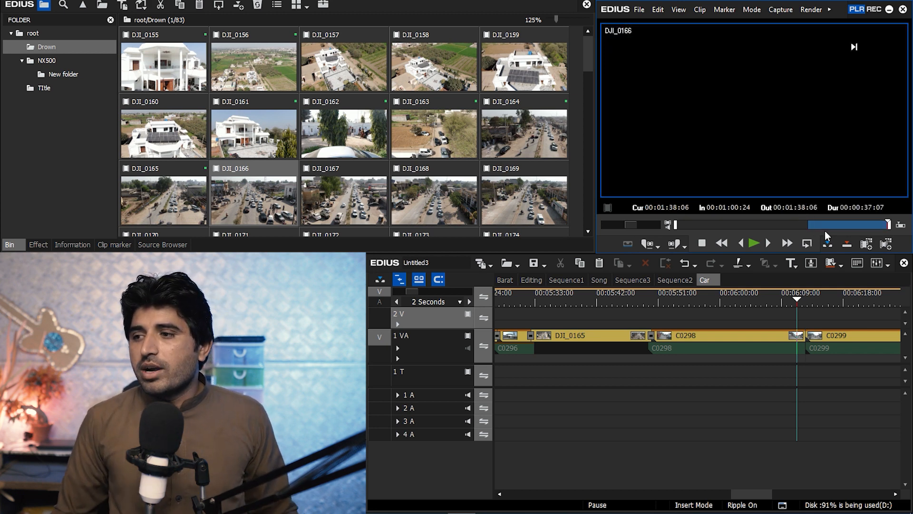
Insert the marked DJI_0166 range after C0298 at 00:06:12:13, join them with the default transition, and play the drone clip.
mouse_move(805, 298)
left_mouse_down()
mouse_move(780, 298)
mouse_move(804, 301)
left_mouse_up()
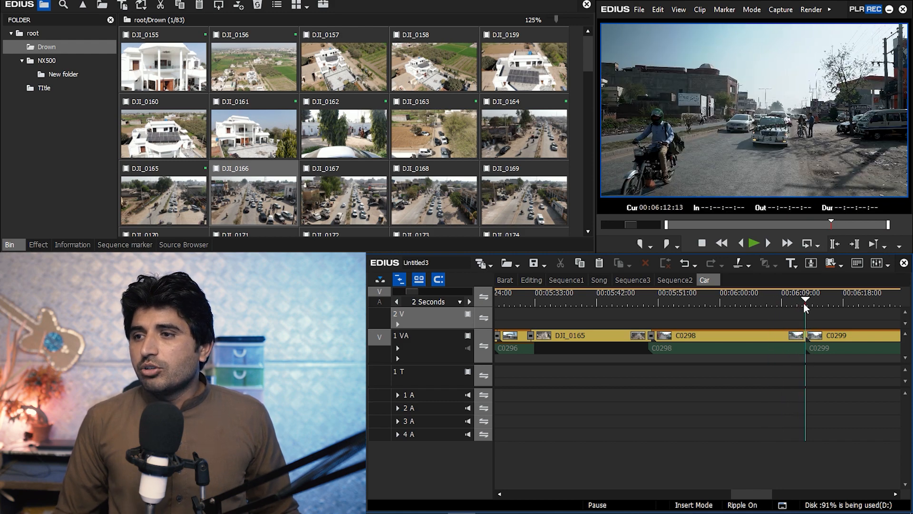
key("Tab")
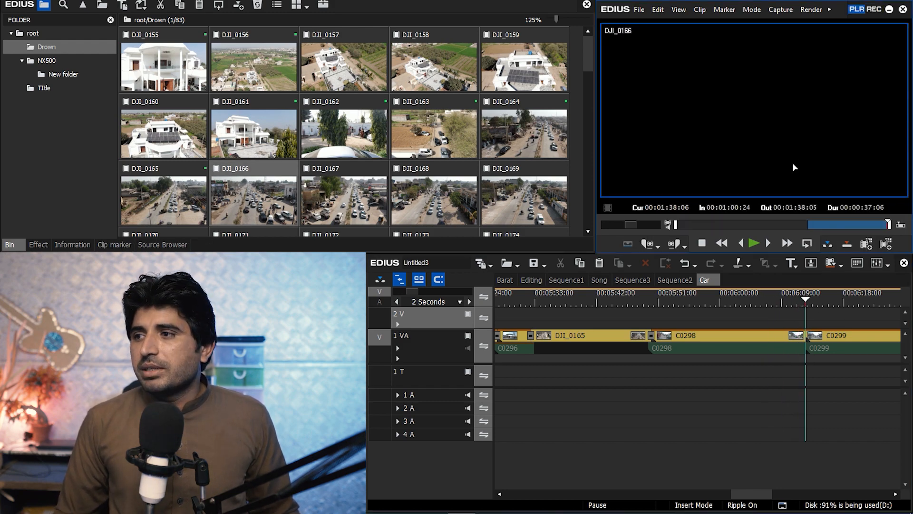
left_click_drag(811, 351, 811, 353)
left_click(793, 300)
key("space")
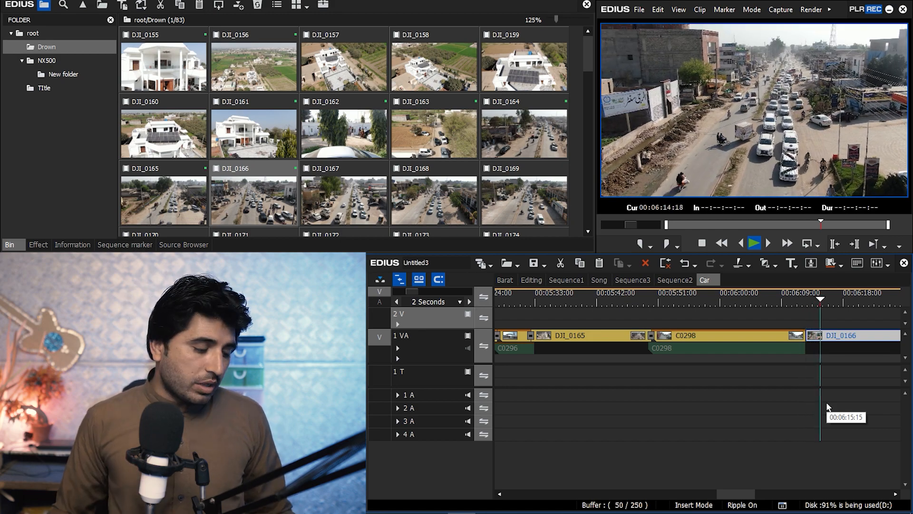
key("ctrl+p")
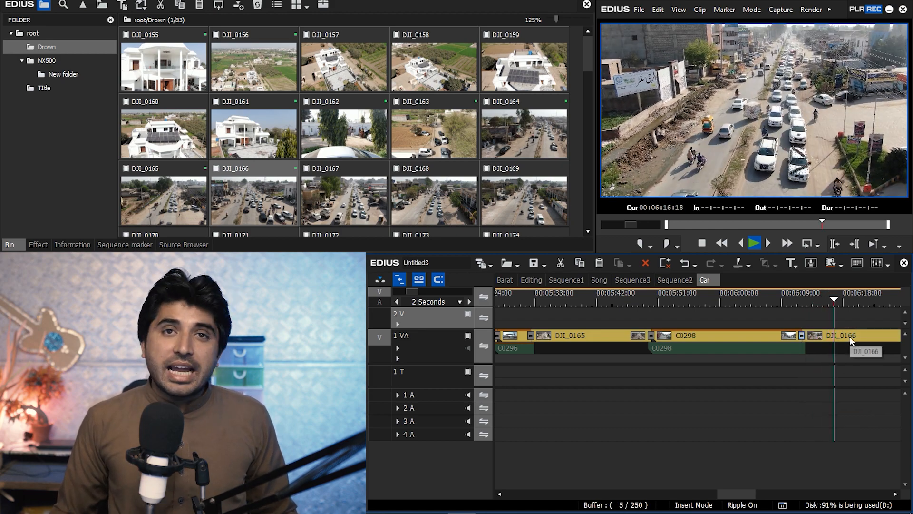
Scrub C0299 up to 00:07:08:15 and play DJI_0166 to find where the two shots match.
scroll(856, 354, "down", 3, "ctrl")
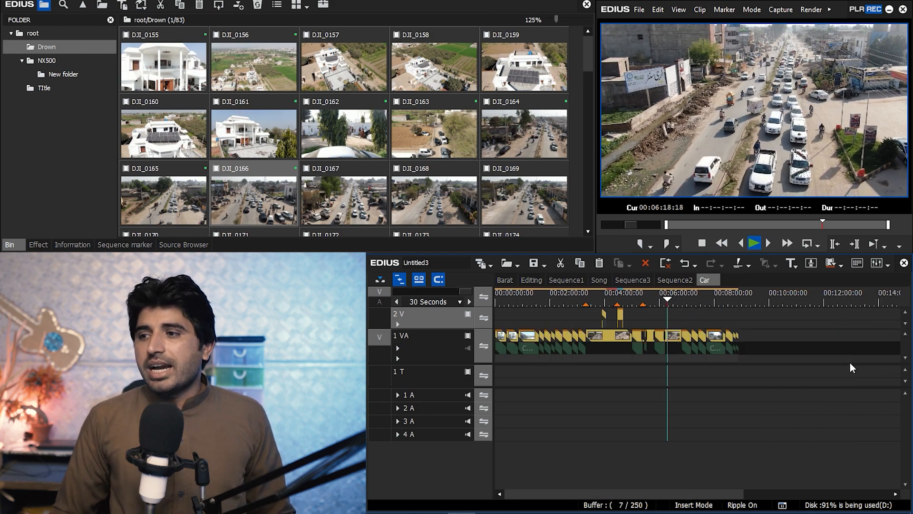
scroll(742, 362, "down", 3)
scroll(618, 340, "up", 1, "ctrl")
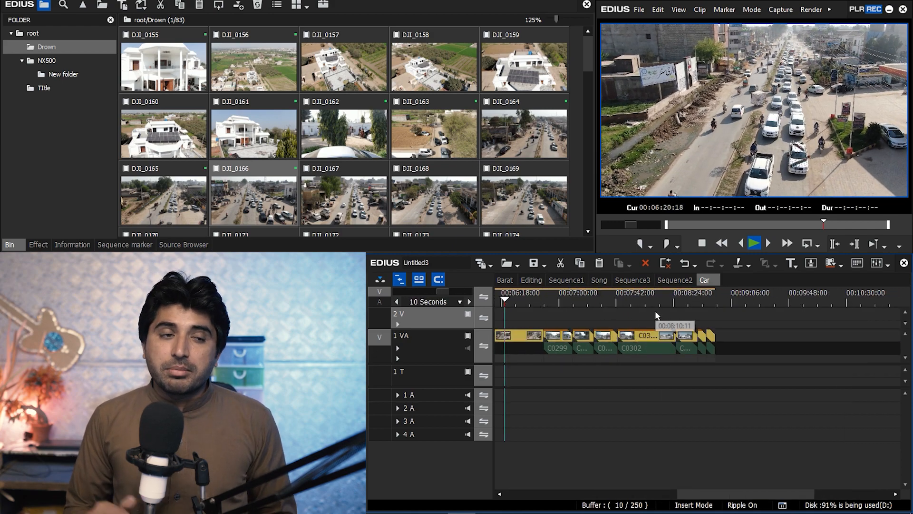
scroll(656, 314, "up", 2)
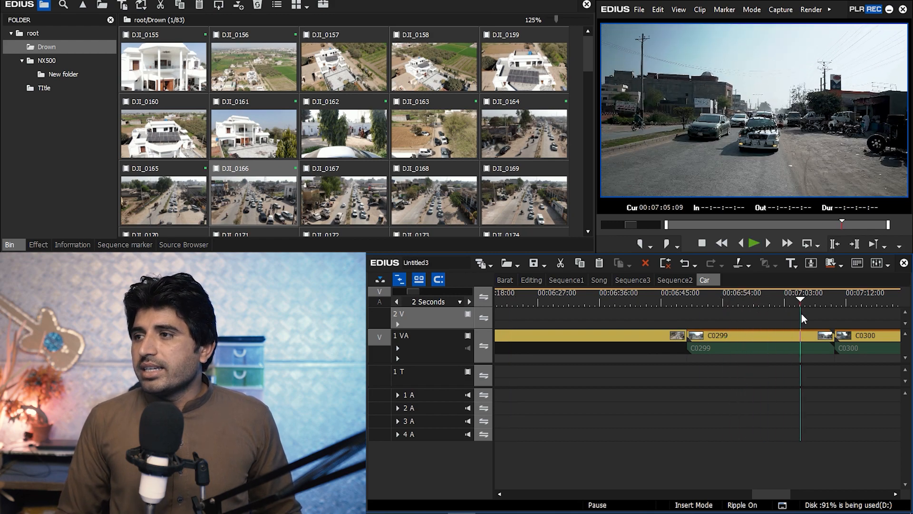
mouse_move(819, 313)
left_mouse_down()
mouse_move(712, 312)
mouse_move(691, 301)
mouse_move(823, 310)
left_mouse_up()
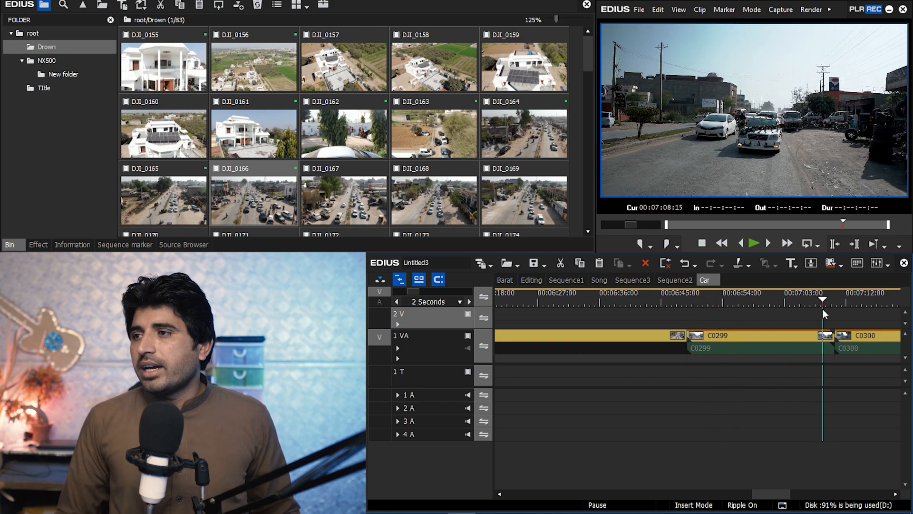
scroll(808, 305, "down", 2)
left_click(758, 302)
scroll(757, 304, "up", 2)
left_click_drag(759, 301, 901, 309)
key("space")
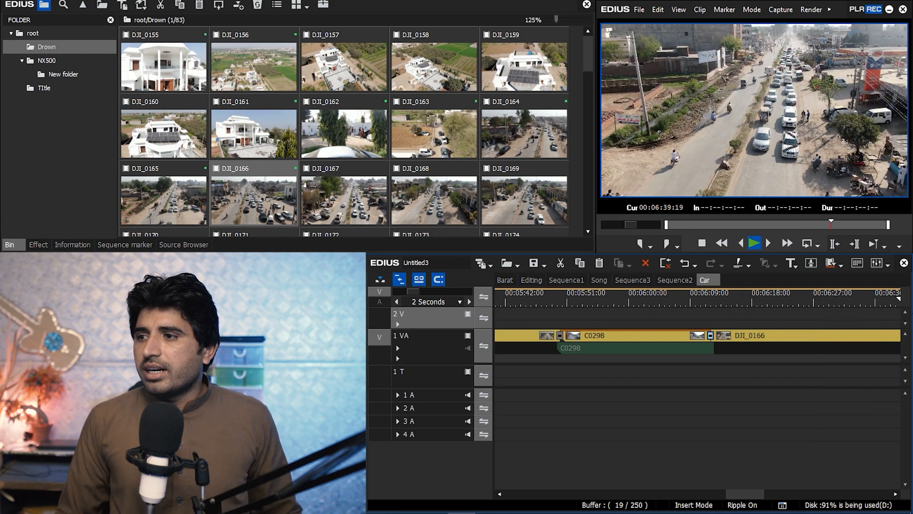
Split C0299 at 00:06:56:09, delete the part before the cut, and join the rest to DJI_0166 with the default transition.
left_click_drag(632, 301, 688, 304)
key("c")
left_click(667, 341)
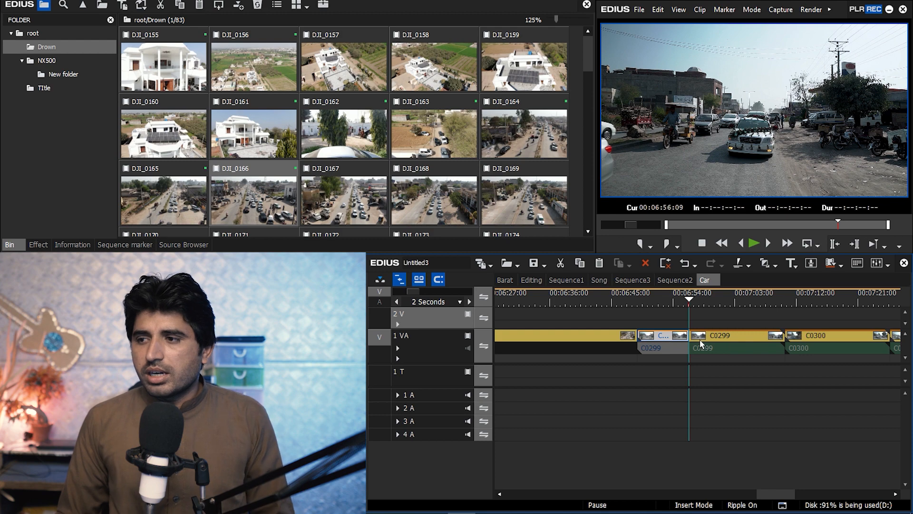
key("Delete")
key("a")
key("ctrl+p")
Trim the end of C0299 from 00:07:00:23.
left_click_drag(649, 297, 720, 307)
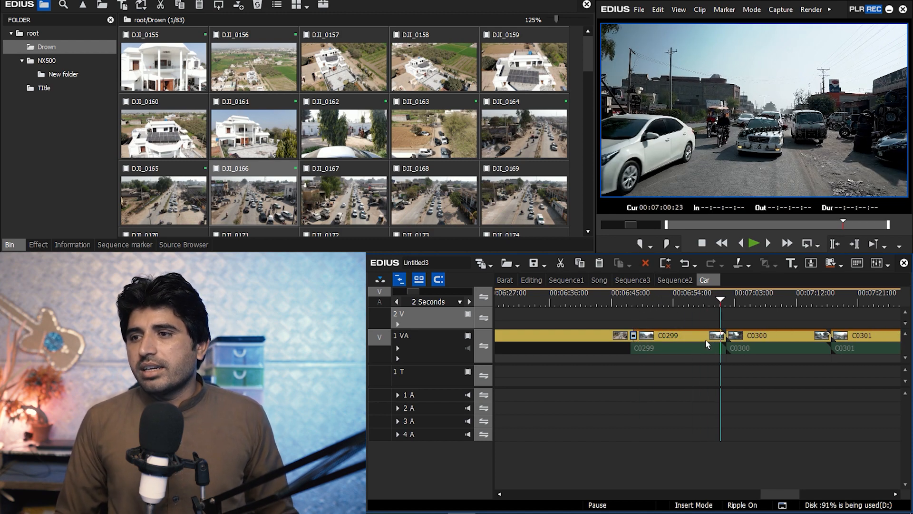
key("ctrl+p")
key("Delete")
Preview DJI_0167 up to 00:00:22:03 and scrub the remaining car clips to 00:07:37:11 to compare the footage.
double_click(344, 200)
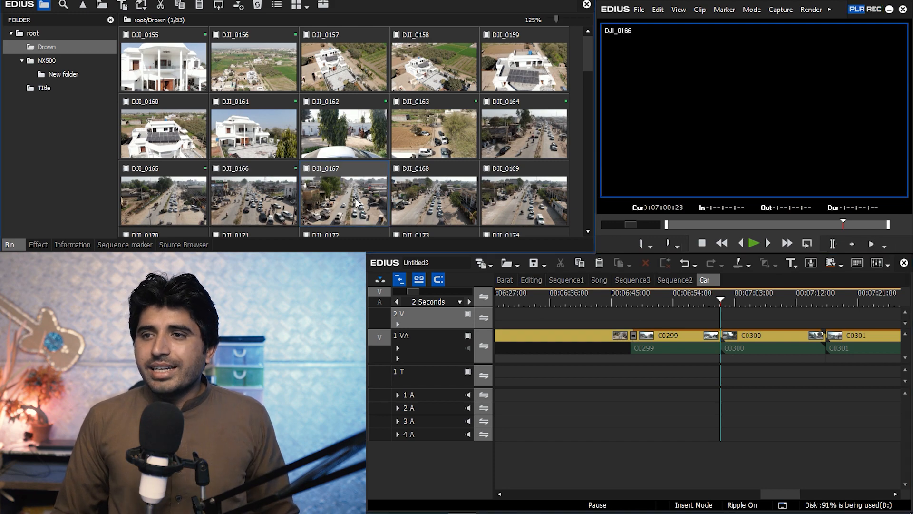
left_click_drag(685, 221, 876, 222)
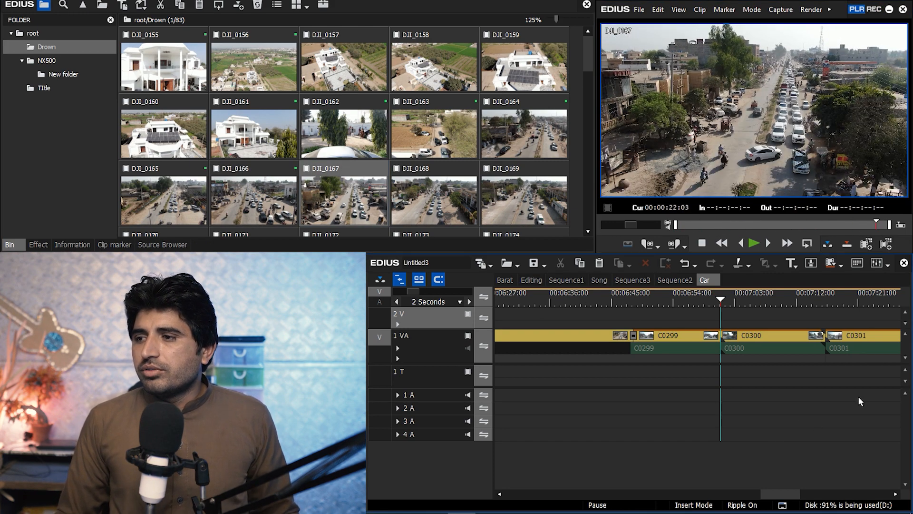
scroll(858, 396, "down", 2)
left_click_drag(596, 301, 846, 321)
scroll(855, 339, "down", 5)
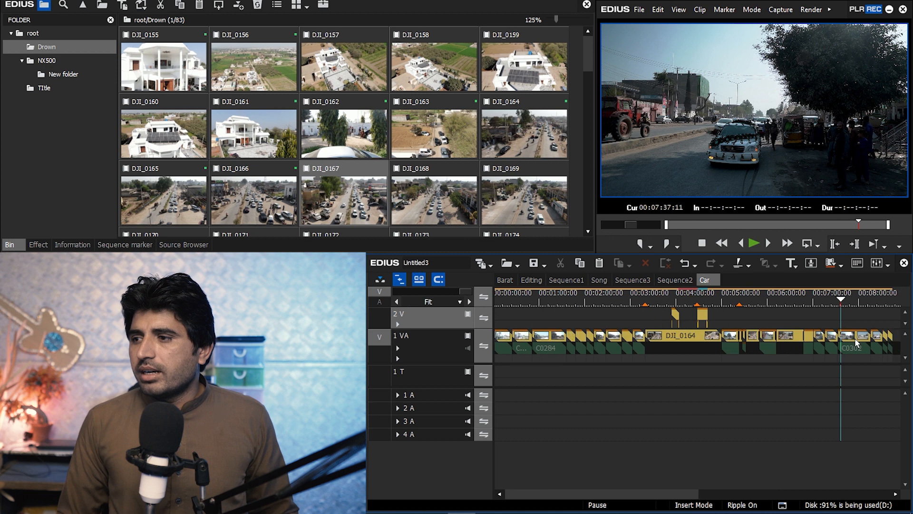
scroll(854, 340, "up", 3)
Place DJI_0167 directly after C0299 at 00:07:00:23 on track 1 VA with the default transition, and play it.
left_click_drag(838, 320, 812, 346)
left_click_drag(343, 202, 690, 352)
key("BackSpace")
scroll(700, 327, "up", 2)
key("a")
key("a")
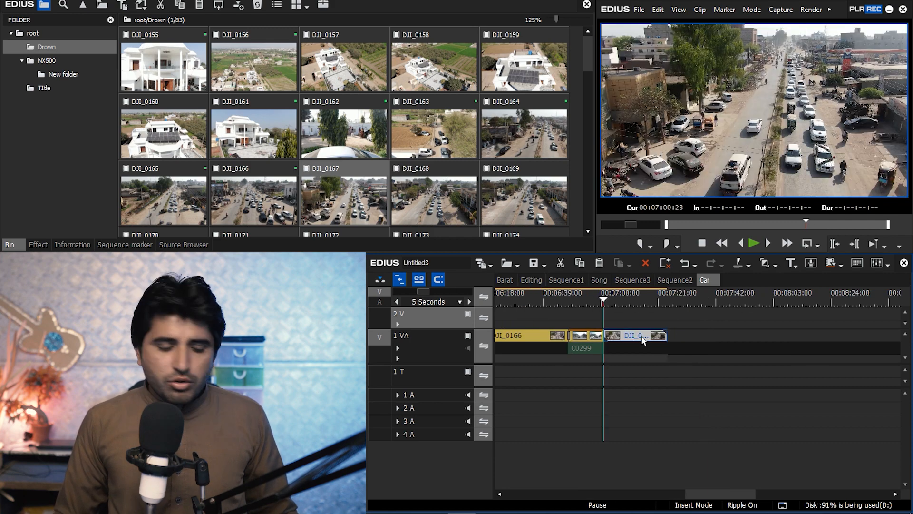
key("space")
scroll(641, 335, "up", 1)
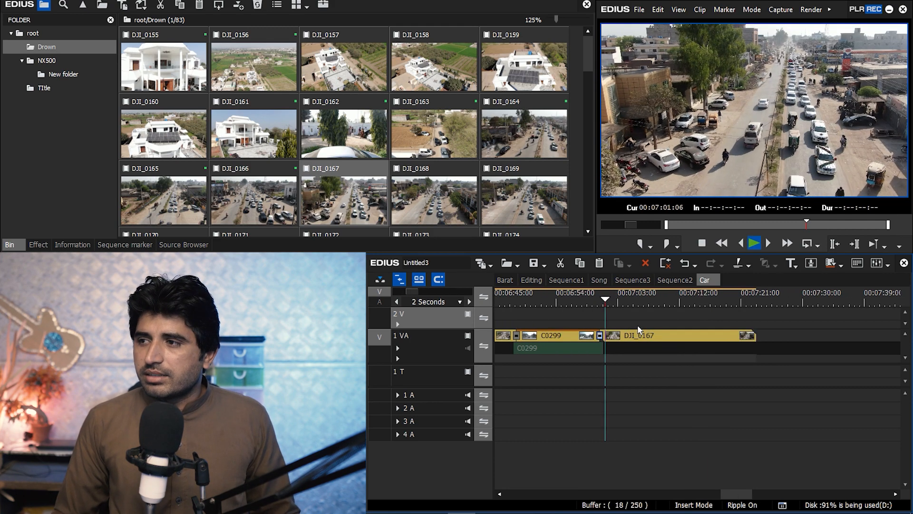
Split DJI_0167 at about 00:07:03 and delete the part before the cut.
left_click(670, 339)
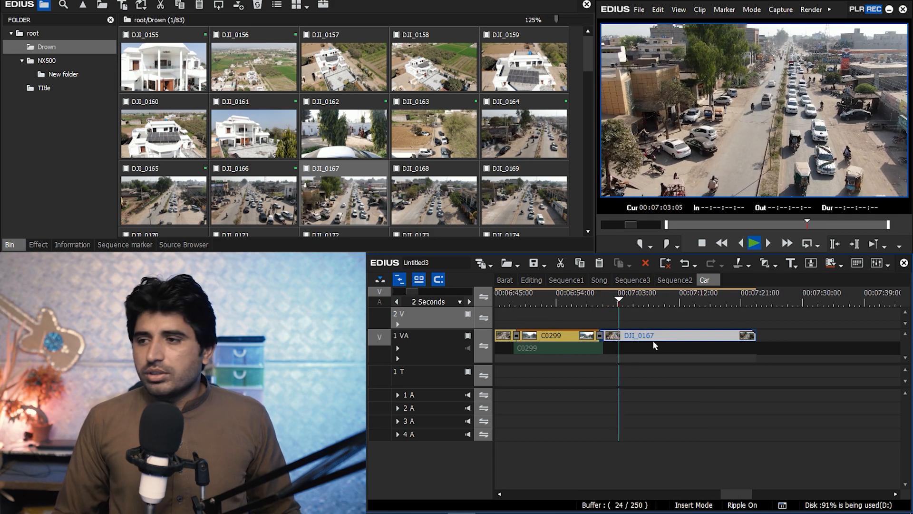
left_click(611, 336)
key("Delete")
Set the playback speed of DJI_0167 to 150 % forward, changing its duration on the timeline accordingly.
left_click(658, 333)
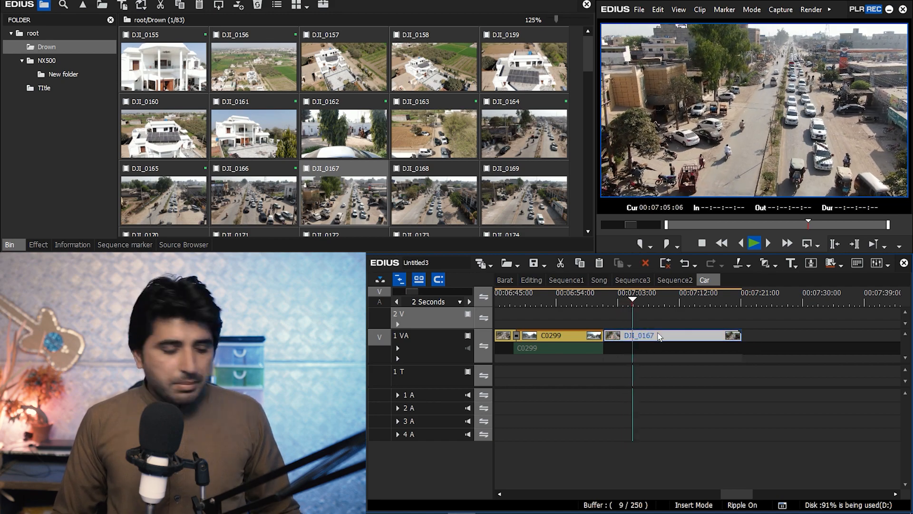
key("alt+e")
type("100.11")
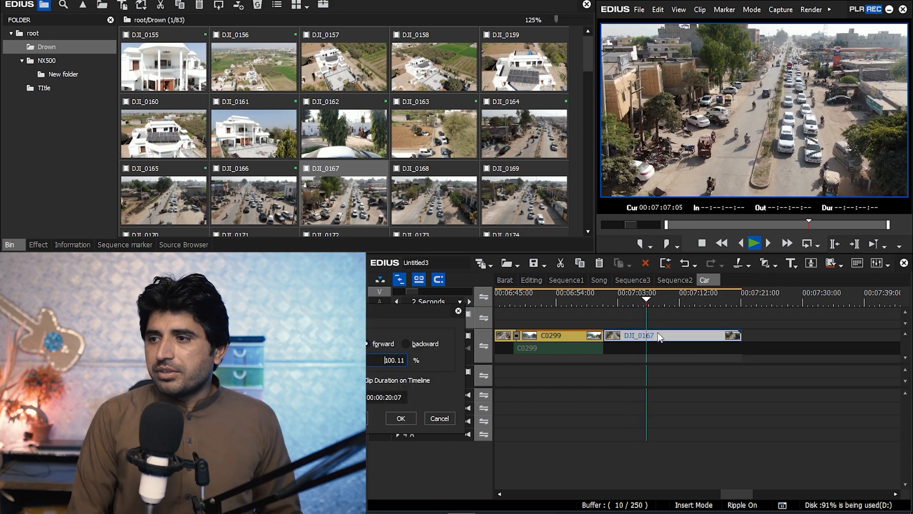
key("Return")
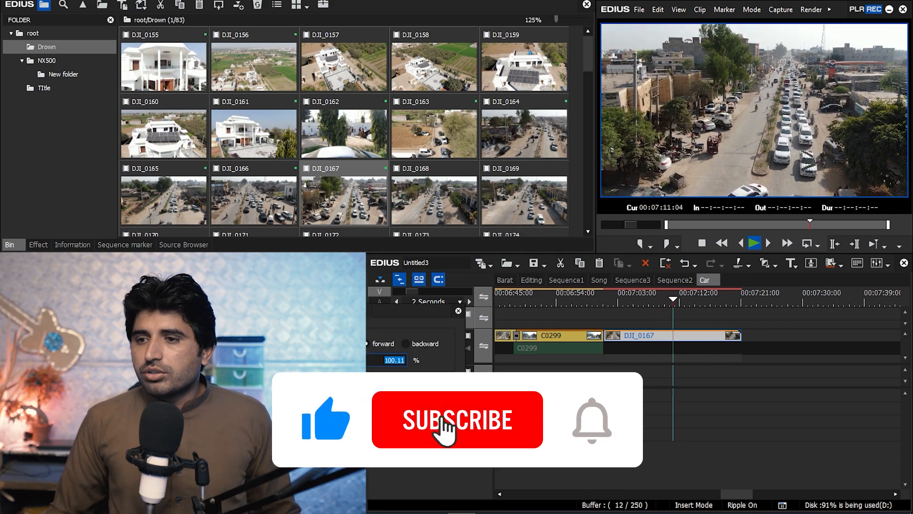
key("alt+e")
left_click_drag(696, 378, 704, 377)
double_click(697, 417)
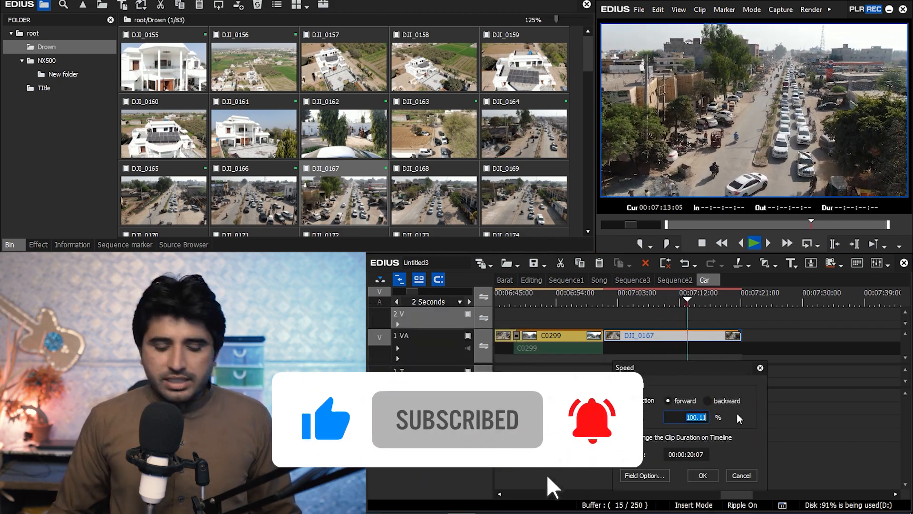
type("150")
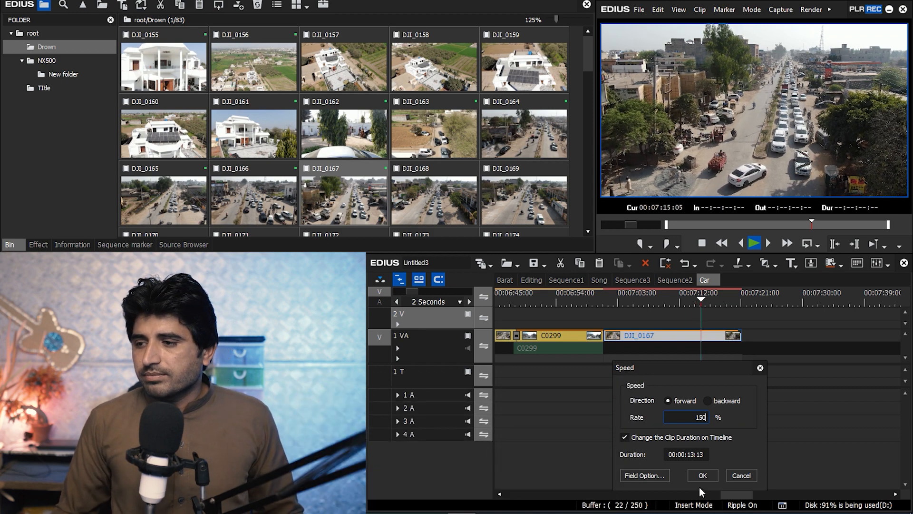
left_click(698, 475)
Play DJI_0167, split it at 00:07:11:12 and remove the part after the cut.
left_click(658, 300)
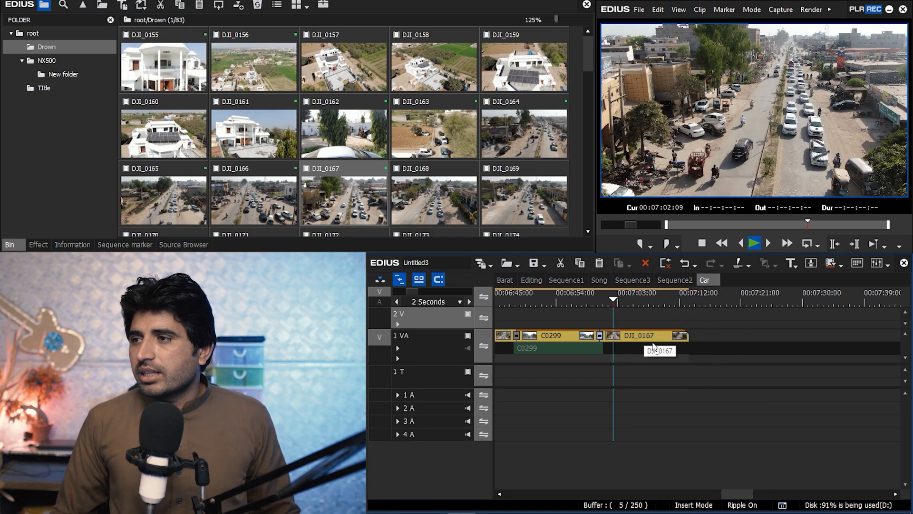
scroll(670, 332, "up", 1)
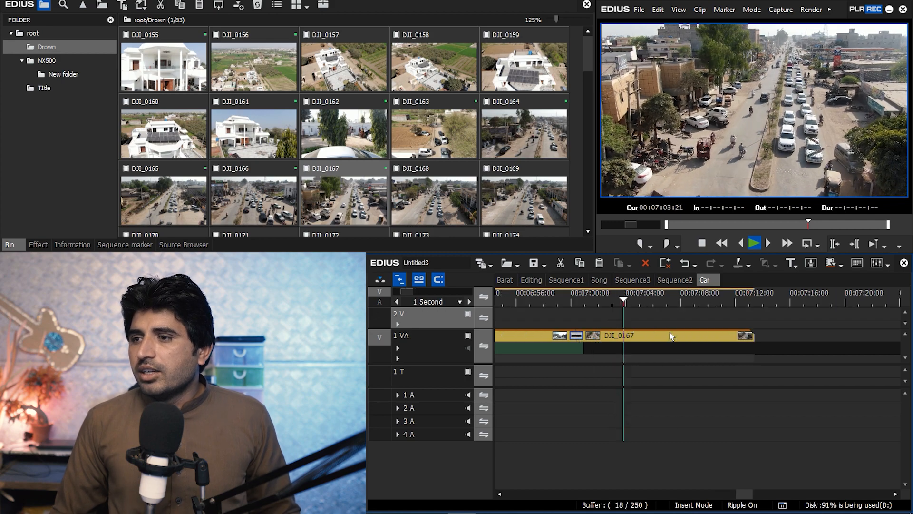
left_click_drag(673, 299, 728, 300)
left_click(745, 337)
key("c")
left_click(748, 337)
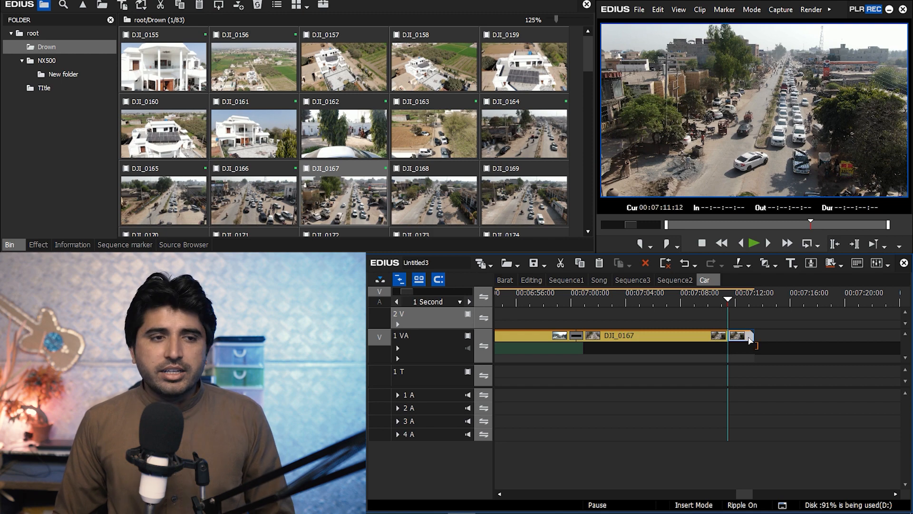
Trim the end of C0300 from 00:09:29:15 and close the gap before it so it follows DJI_0167.
scroll(760, 354, "down", 3)
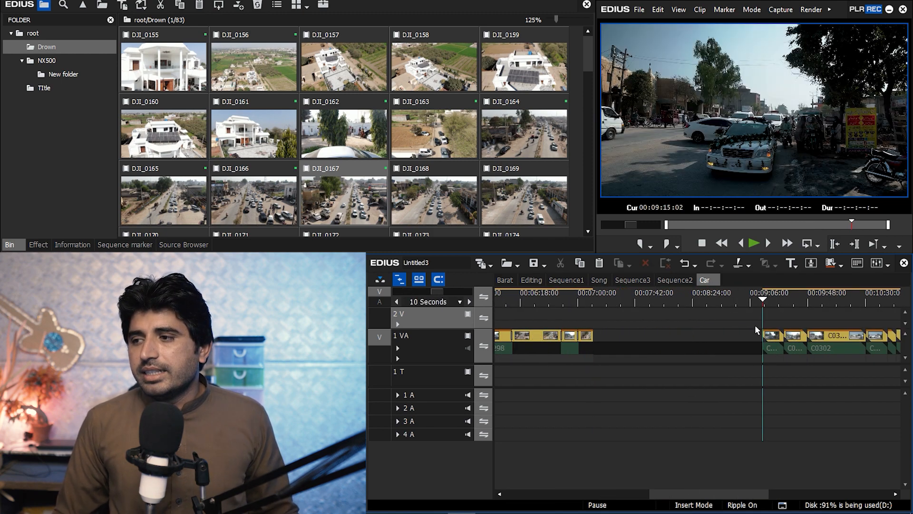
scroll(767, 314, "up", 2)
left_click_drag(770, 300, 860, 311)
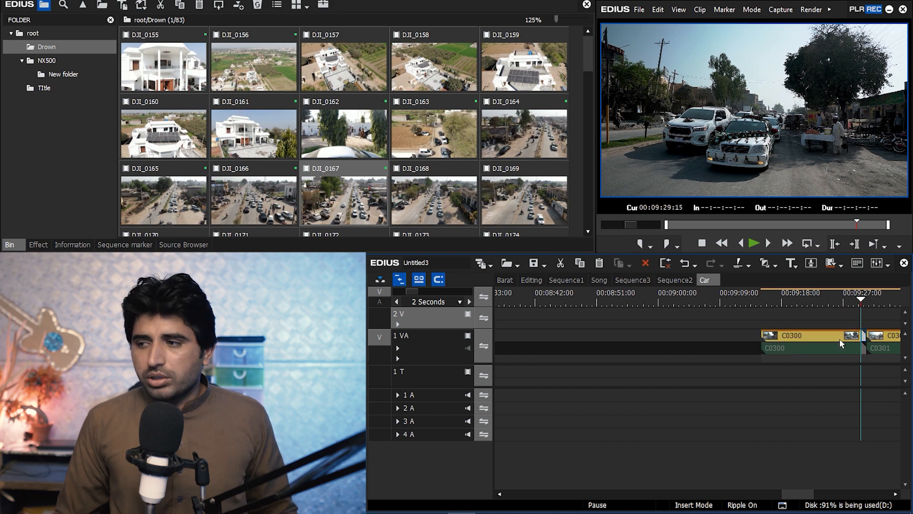
key("Delete")
left_click(802, 341)
key("BackSpace")
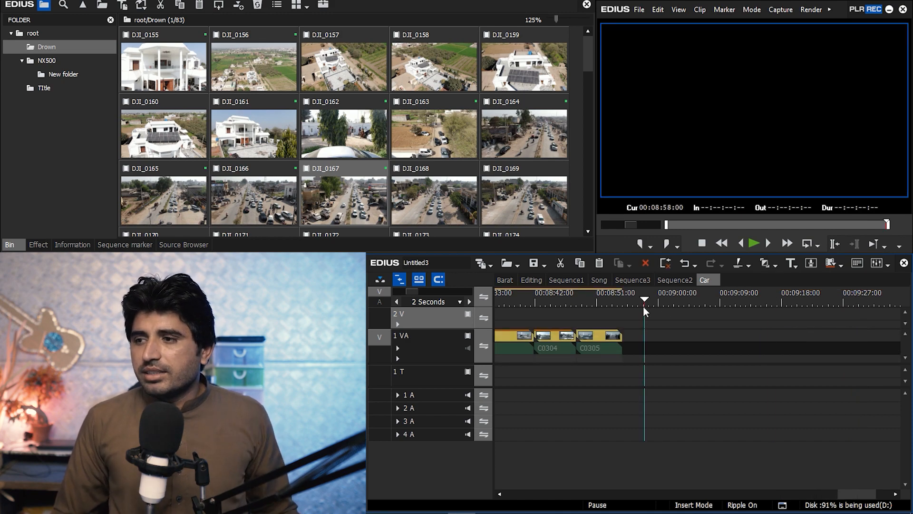
Play C0300 around its end and start, and add the default transition between DJI_0167 and C0300.
scroll(651, 305, "down", 2)
left_click_drag(571, 301, 549, 301)
scroll(566, 301, "up", 2)
left_click(633, 307)
key("space")
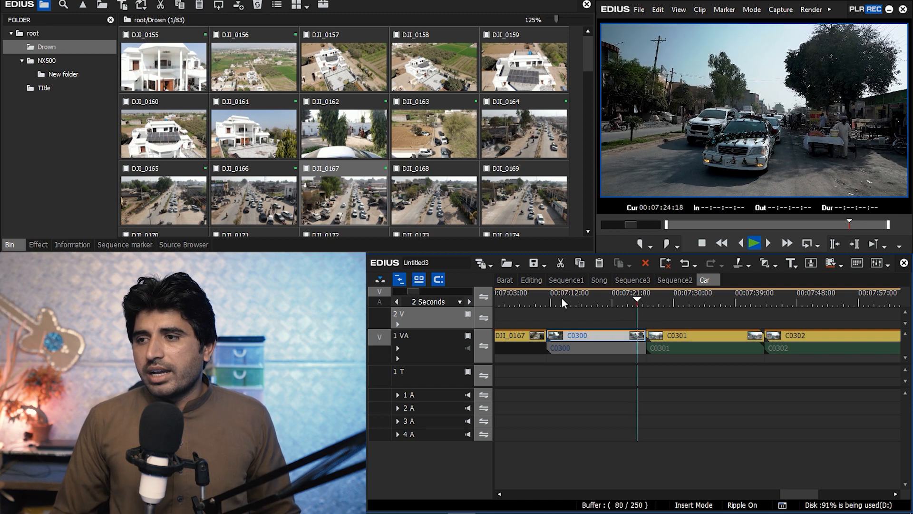
left_click(525, 300)
scroll(590, 323, "up", 2)
left_click(600, 302)
left_click(619, 305)
key("space")
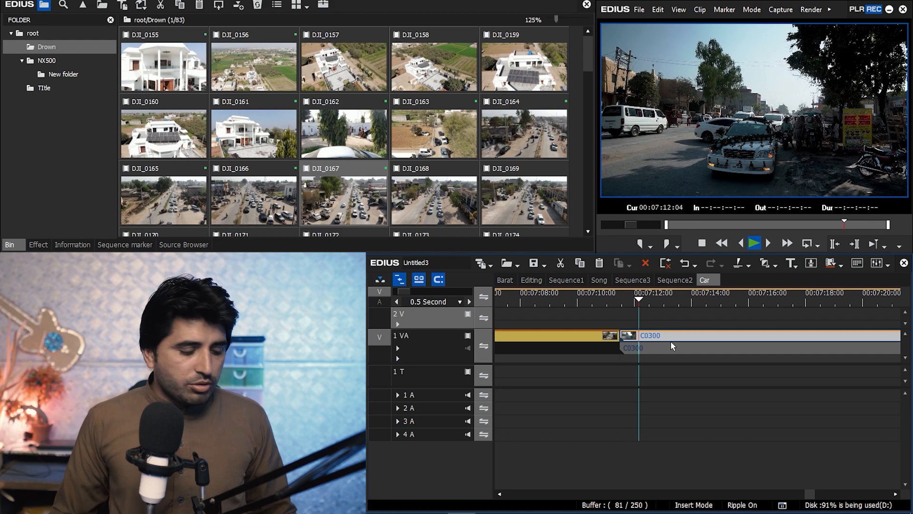
scroll(586, 338, "down", 5)
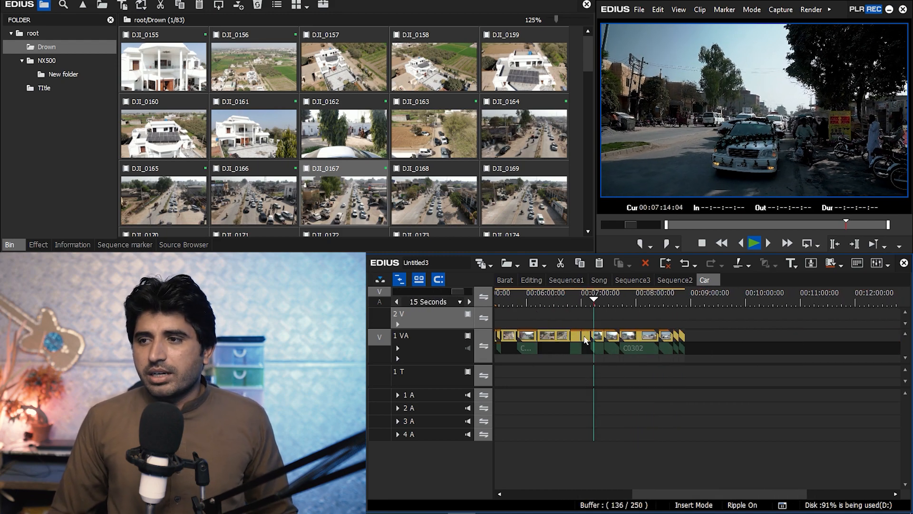
Preview DJI_0169 to its end and trim the end of C0301 from 00:07:40:19.
double_click(523, 198)
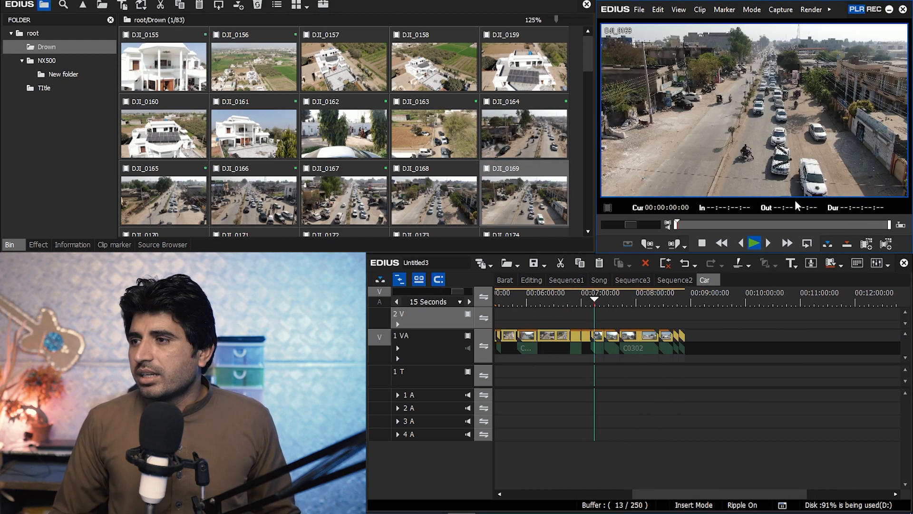
left_click_drag(732, 226, 893, 227)
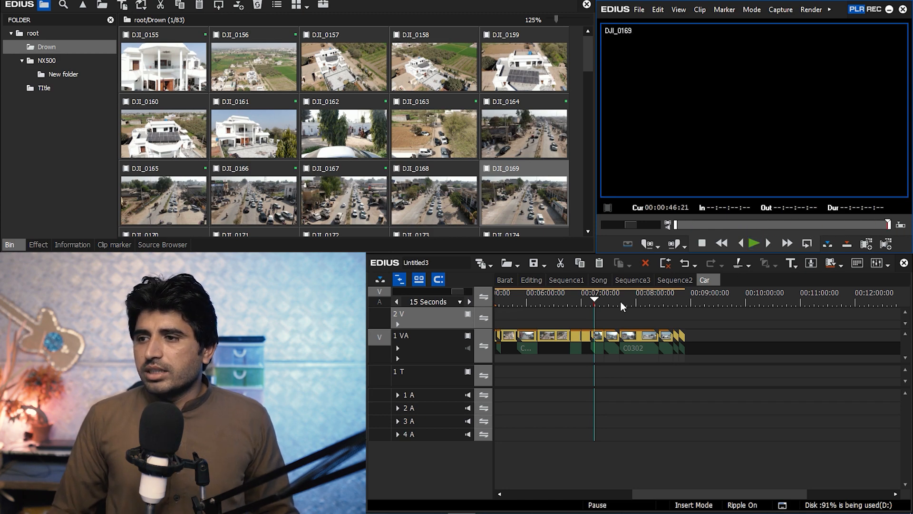
scroll(620, 301, "up", 3)
left_click_drag(618, 303, 771, 310)
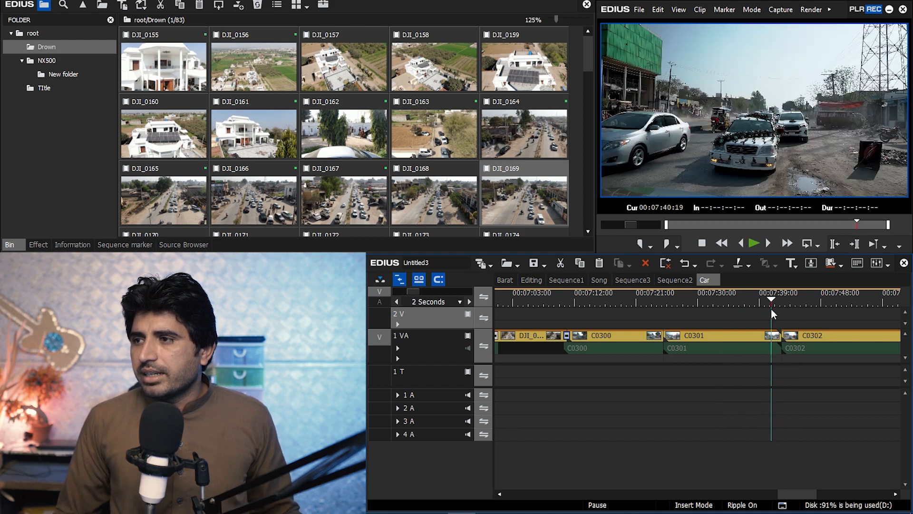
key("Delete")
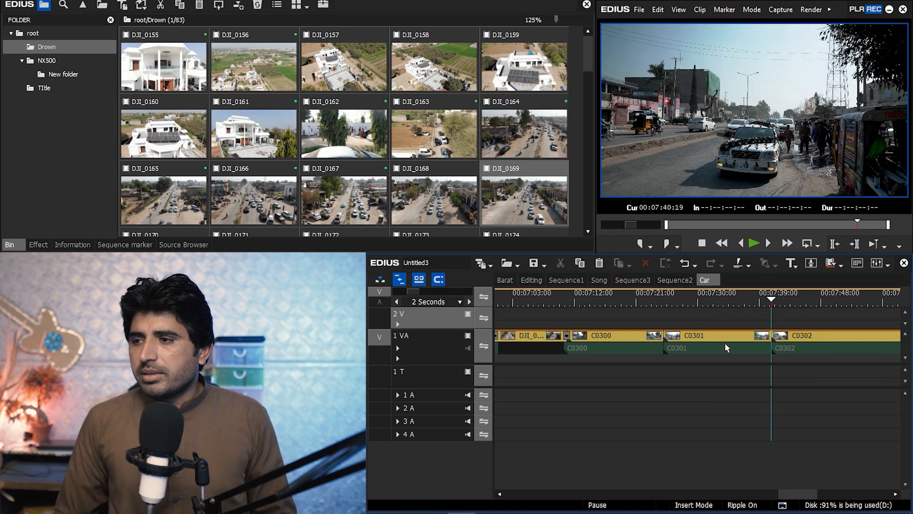
Add the default transition between C0300 and C0301.
left_click(713, 343)
left_click_drag(685, 303, 673, 304)
key("ctrl+p")
Place DJI_0169 directly after C0301 at 00:07:39:19 on track 1 VA with the default transition, and play its later part.
left_click(762, 304)
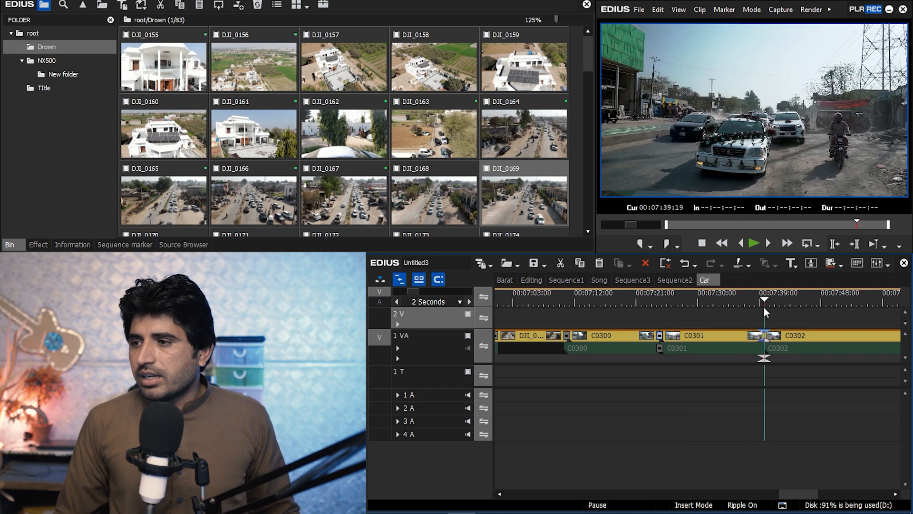
left_click(545, 215)
left_click_drag(545, 218, 786, 342)
key("ctrl+p")
left_click_drag(793, 300, 900, 301)
key("space")
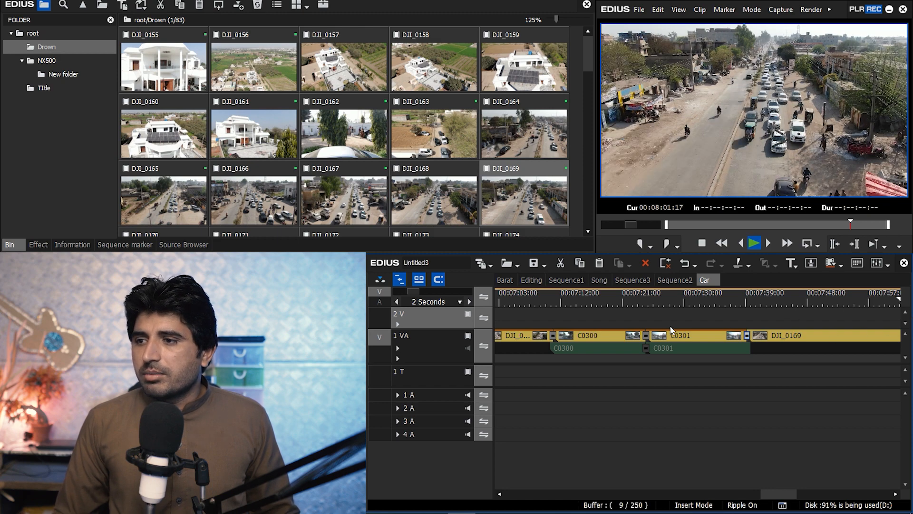
Split DJI_0169 at 00:08:23:13 and delete the part after the cut.
left_click_drag(595, 299, 725, 313)
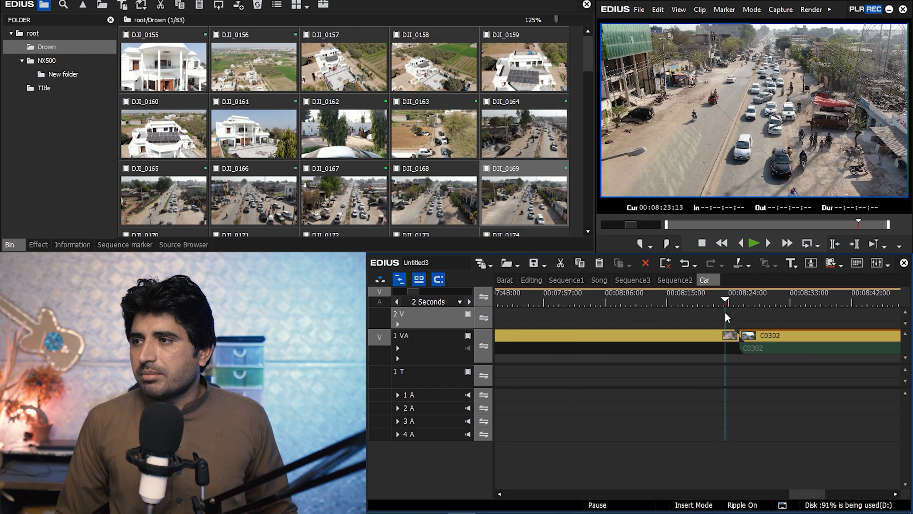
left_click(707, 338)
key("c")
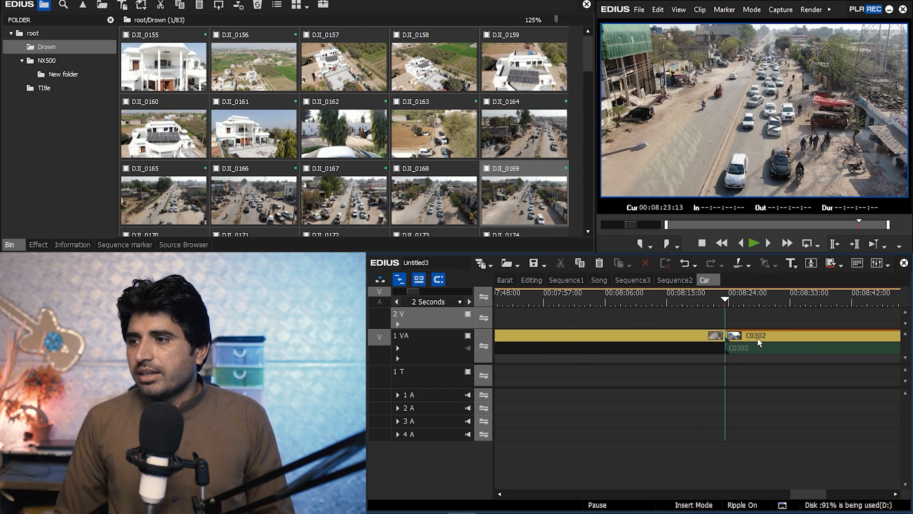
key("Delete")
Add the default transition at the start of C0302 and trim its end from 00:09:03:17.
left_click(763, 342)
key("ctrl+p")
left_click_drag(783, 299, 901, 307)
key("space")
left_click_drag(592, 301, 661, 307)
left_click(661, 337)
key("c")
key("Delete")
Delete the drone clips DJI_0155 to DJI_0169 from the Drown bin folder.
left_click_drag(589, 54, 592, 70)
left_click(552, 99)
scroll(551, 99, "up", 2)
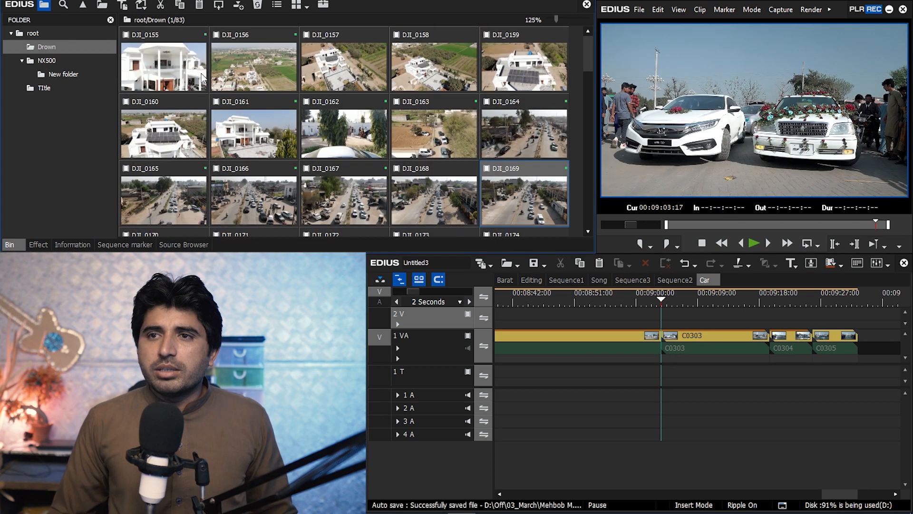
left_click(185, 70)
key("Delete")
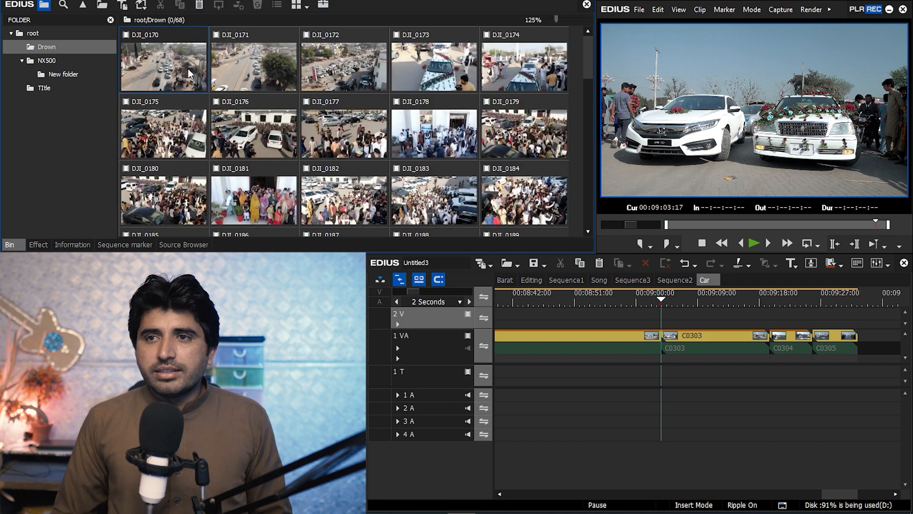
Preview DJI_0170 and move C0302 with all following clips to about 00:09:45, opening a gap after DJI_0169.
left_click(189, 74)
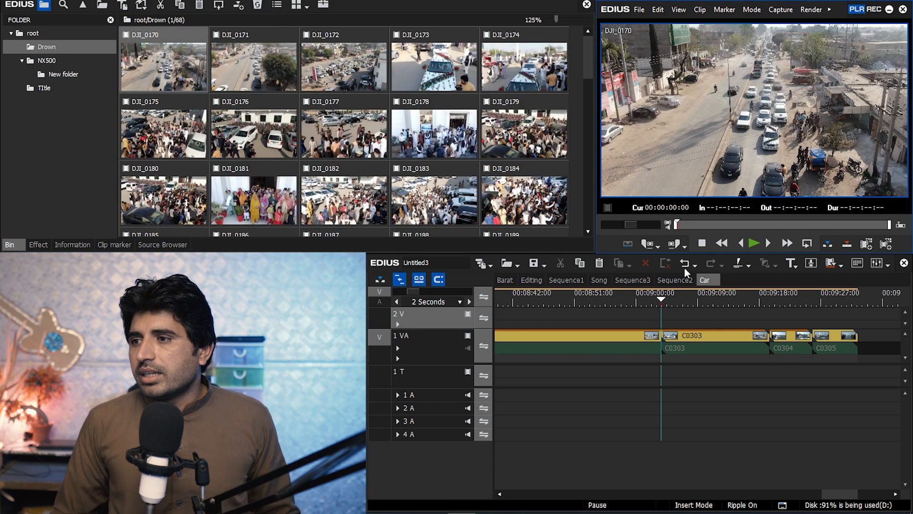
left_click_drag(680, 228, 888, 225)
left_click(704, 320)
scroll(720, 391, "down", 1)
left_click_drag(660, 298, 556, 304)
left_click(616, 345)
left_click_drag(618, 346, 817, 339)
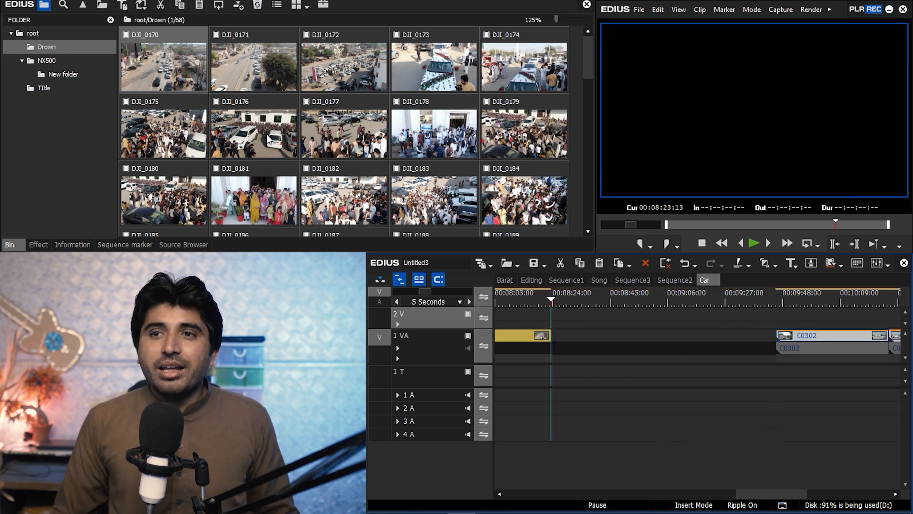
Place DJI_0170 directly after DJI_0169 at 00:08:23:13 on track 1 VA with the default transition, and play it.
double_click(164, 71)
left_click_drag(688, 228, 889, 236)
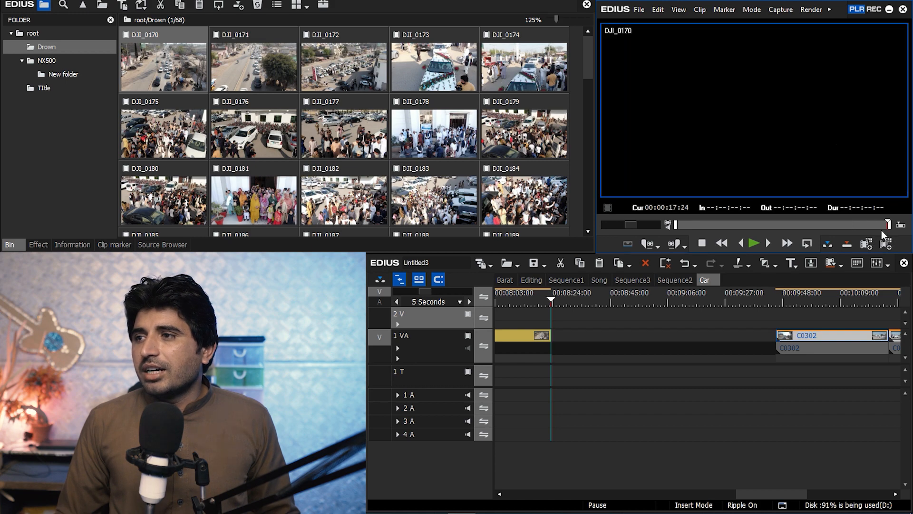
left_click_drag(614, 348, 588, 337)
left_click_drag(547, 303, 577, 313)
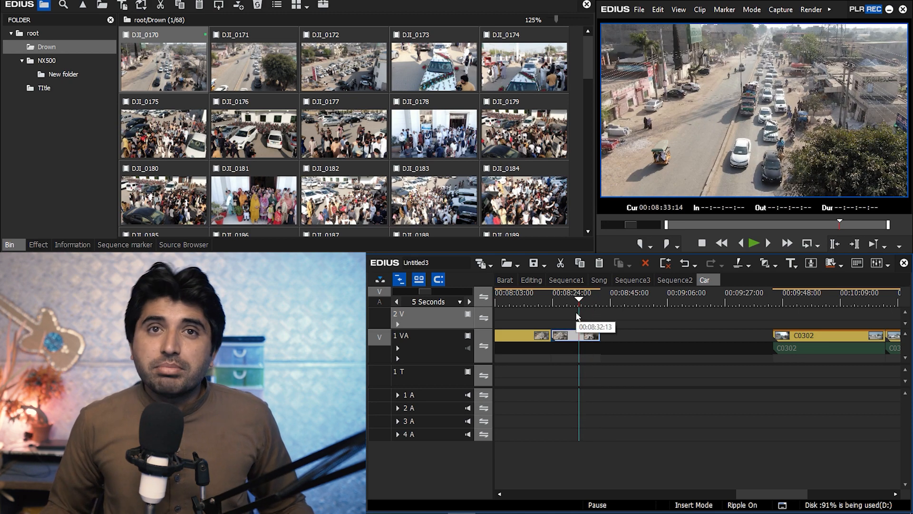
key("a")
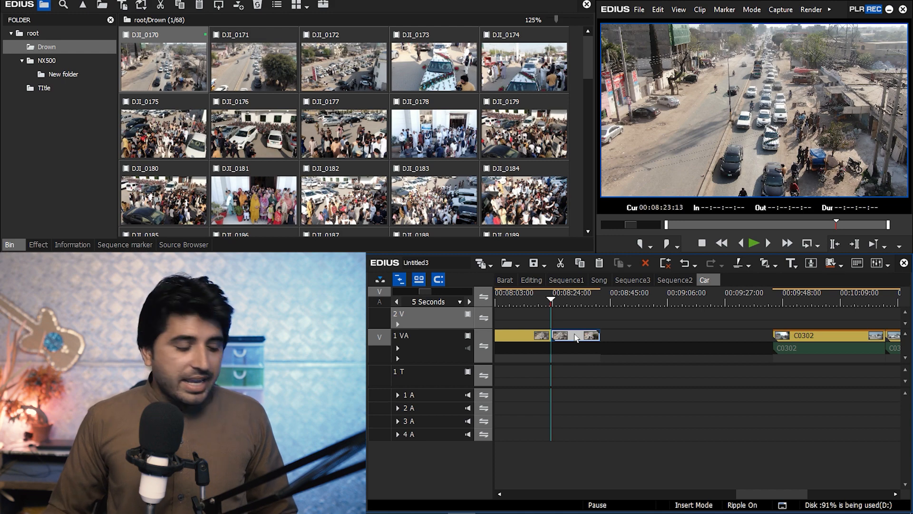
key("space")
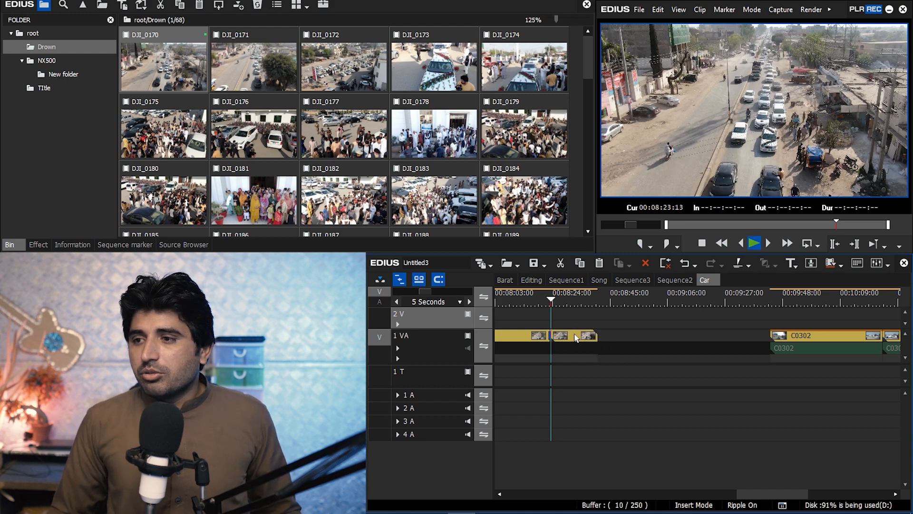
Trim the end of DJI_0170 from 00:08:39:09.
scroll(575, 337, "up", 1)
left_click_drag(553, 298, 660, 314)
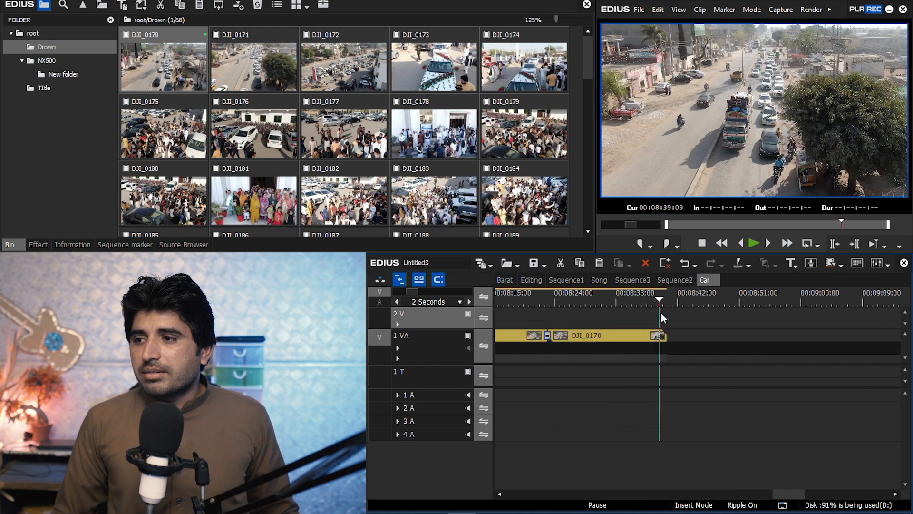
left_click(665, 336)
key("Delete")
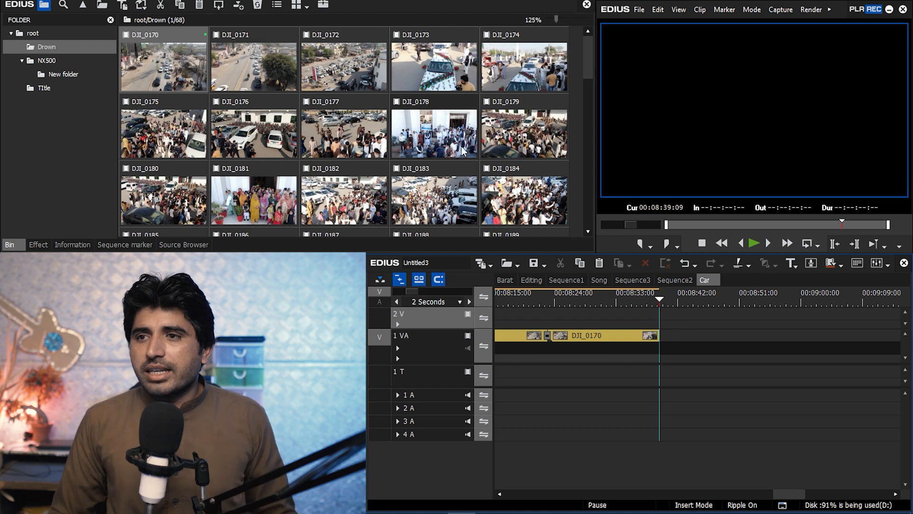
Preview DJI_0171 to its end and pull C0302 up directly behind DJI_0170 at 00:08:39:09.
double_click(280, 66)
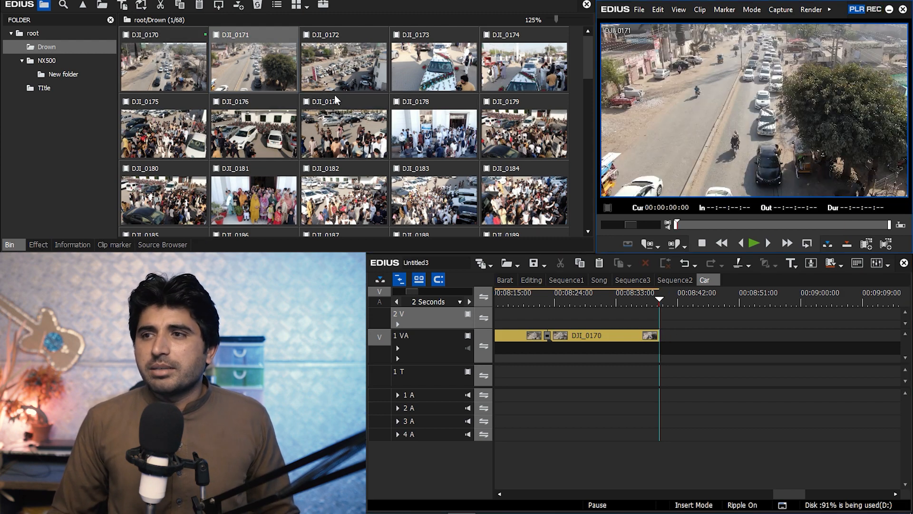
left_click_drag(686, 222, 887, 223)
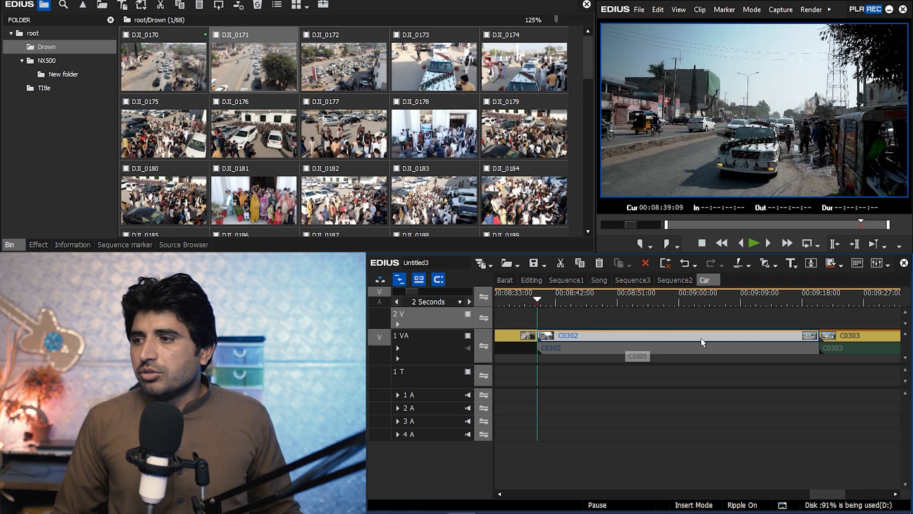
Scrub through C0302 and move C0303 with the following clips to about 00:11:17, opening a gap after C0302.
left_click_drag(553, 299, 813, 316)
scroll(869, 340, "down", 4)
scroll(651, 369, "up", 2)
left_click_drag(710, 314, 637, 343)
left_click_drag(776, 341, 817, 340)
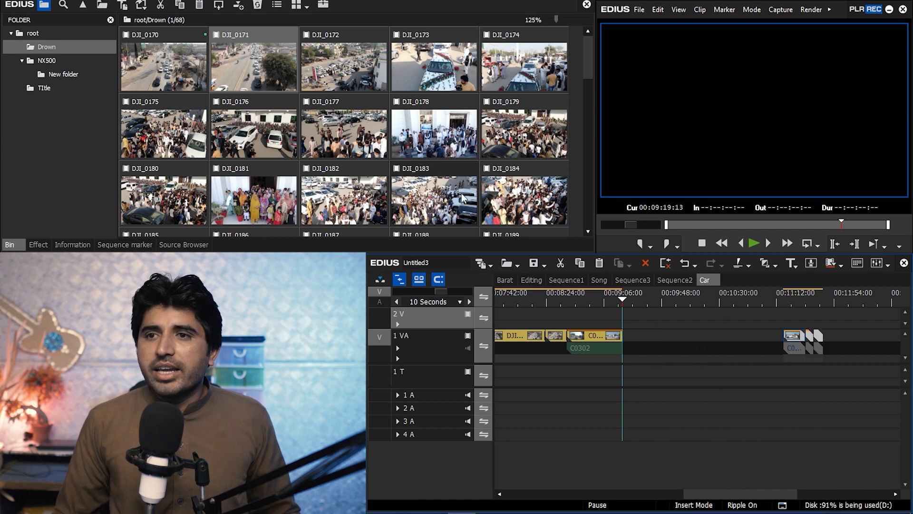
Place DJI_0171 directly after C0302 on track 1 VA and split C0302 at 00:08:49:13.
left_click_drag(255, 65, 668, 323)
left_click_drag(595, 301, 580, 301)
key("space")
scroll(591, 310, "up", 1)
left_click(603, 333)
Trim the start of DJI_0171 up to 00:09:47:08, closing the gap behind C0302.
left_click_drag(616, 306, 740, 302)
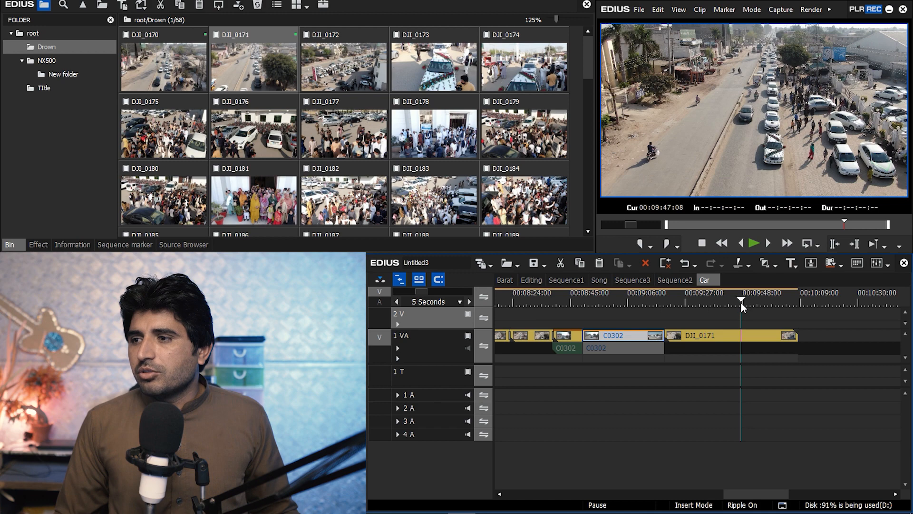
left_click(705, 339)
key("c")
left_click(686, 304)
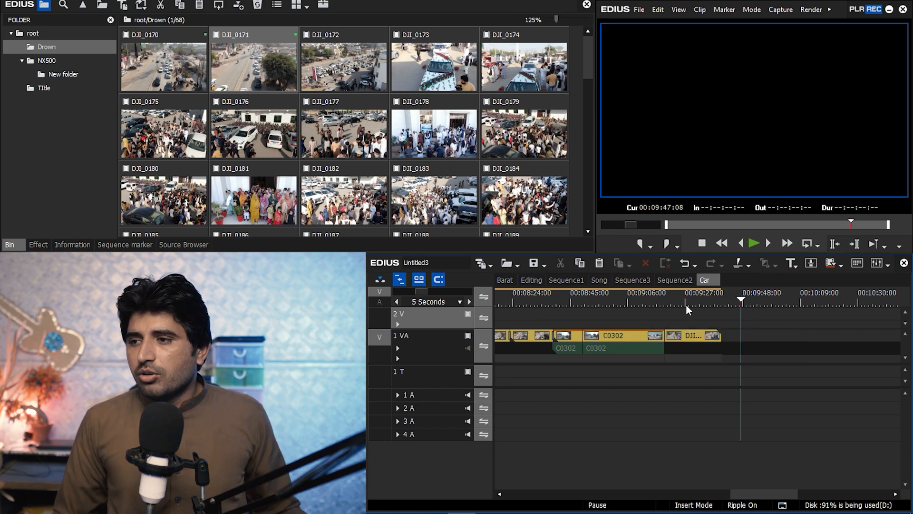
Split DJI_0171 at 00:09:22:07 and cut out its short first piece.
scroll(681, 311, "up", 2)
mouse_move(695, 299)
left_mouse_down()
mouse_move(821, 308)
mouse_move(680, 311)
mouse_move(719, 312)
mouse_move(702, 312)
left_mouse_up()
left_click(695, 338)
key("c")
left_click(691, 340)
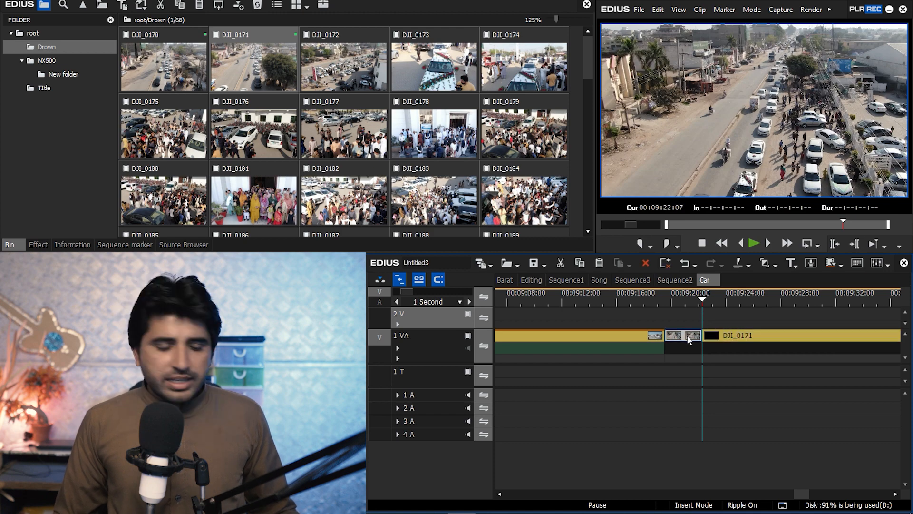
key("Delete")
Insert the cut-out DJI_0171 piece into the C0302 split at 00:08:49:13 on track 1 VA.
scroll(691, 340, "down", 2)
left_click_drag(660, 300, 610, 315)
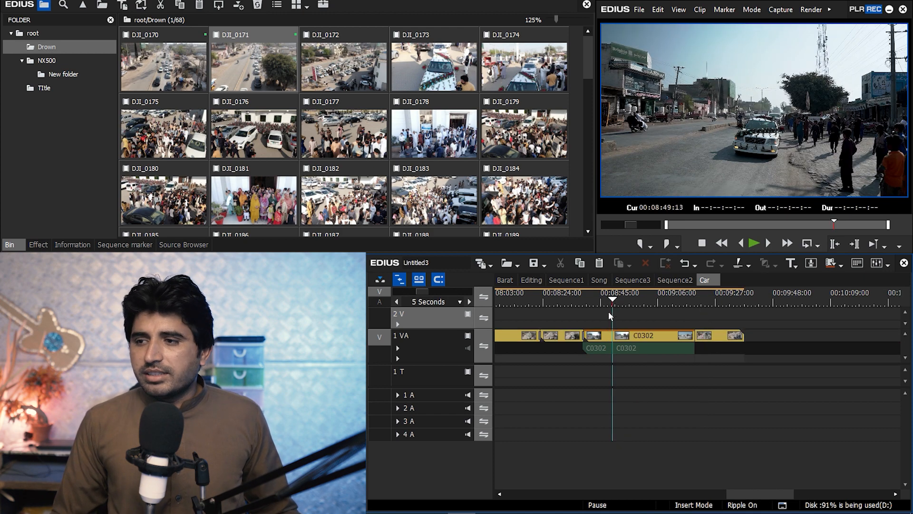
left_click(453, 352)
key("ctrl+v")
scroll(637, 342, "up", 1)
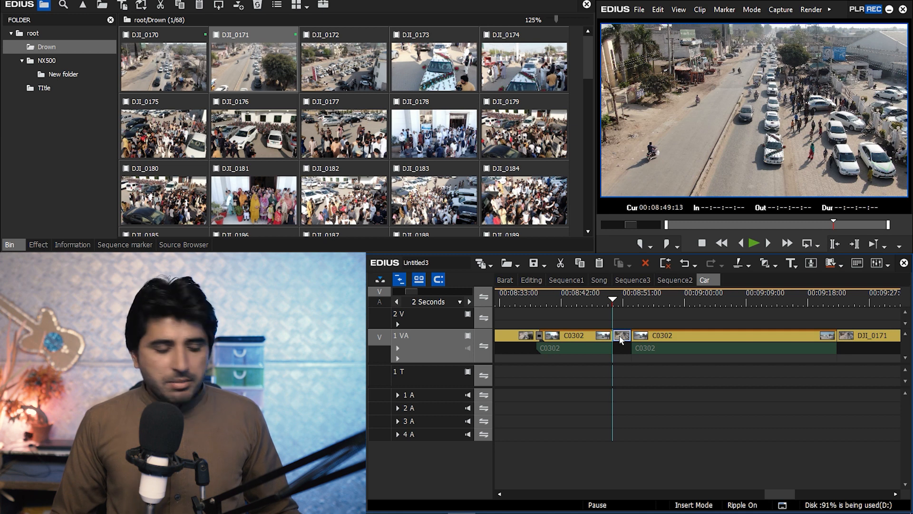
Slow the inserted DJI_0171 piece to 50 %, add default transitions at both of its ends and play it.
key("alt+e")
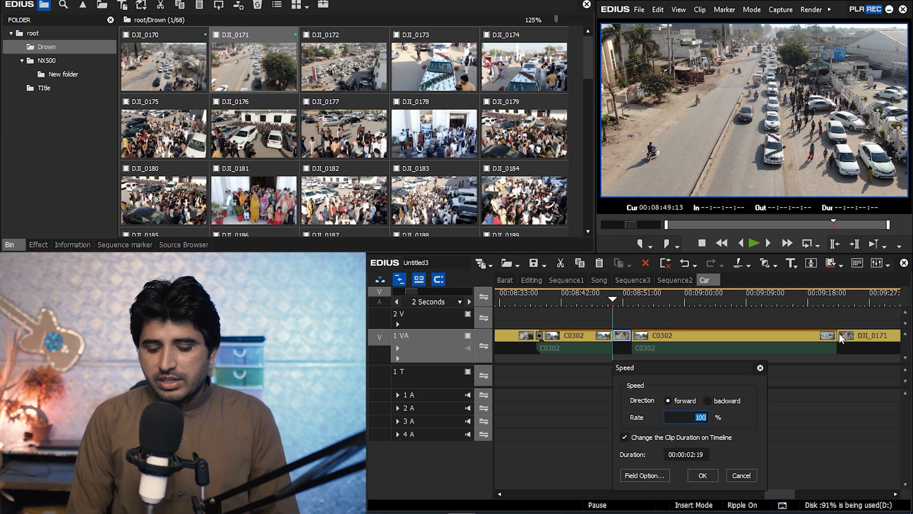
type("50")
key("Return")
key("ctrl+p")
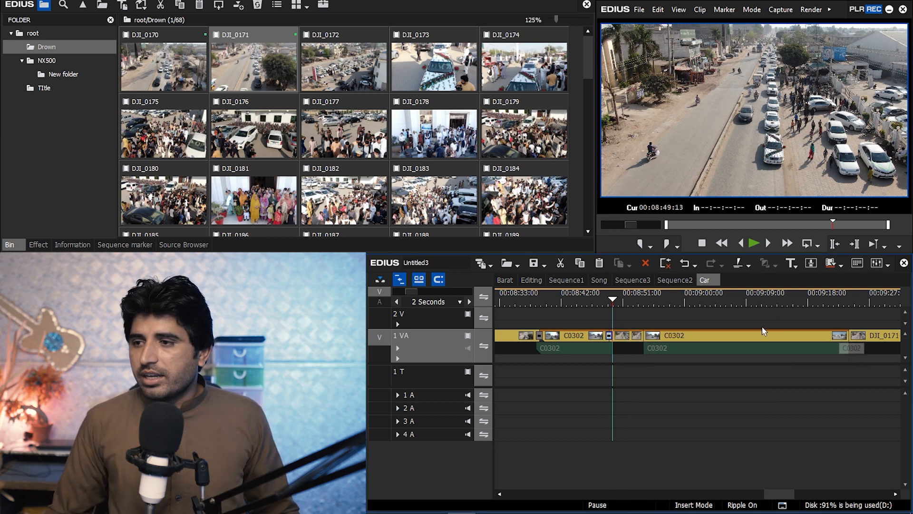
key("space")
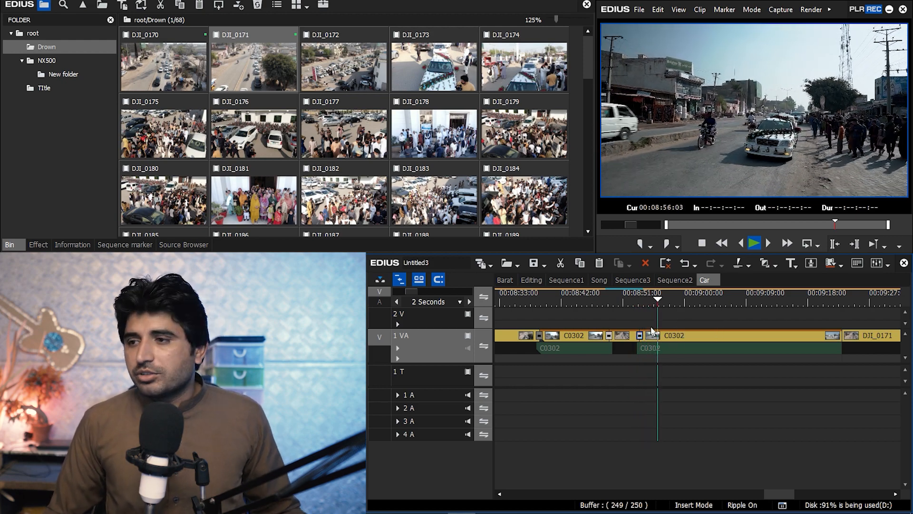
Split the second C0302 part at 00:09:05:23 and ripple-delete the piece before the cut.
left_click_drag(666, 300, 725, 301)
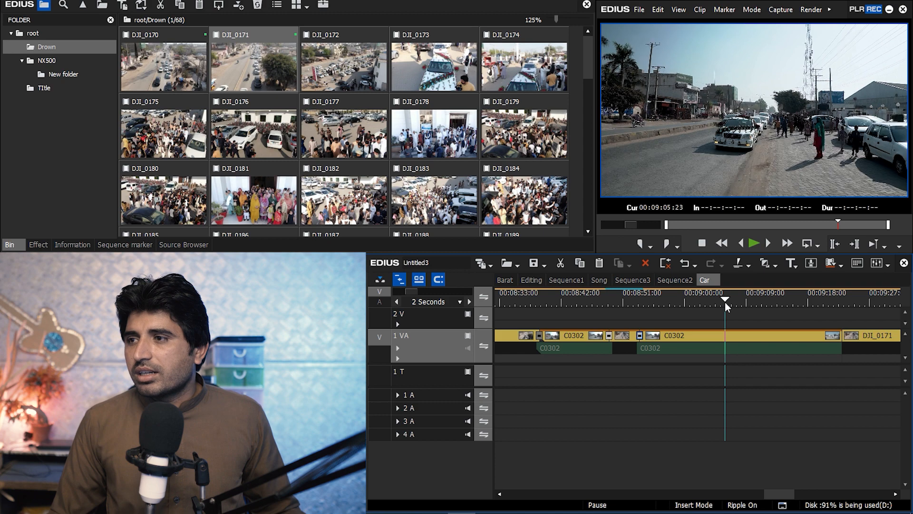
left_click(736, 346)
key("c")
left_click(680, 341)
key("Delete")
Add the default transition between the slowed DJI_0171 piece and the second C0302 part, and play it from 00:08:51:03.
left_click(624, 303)
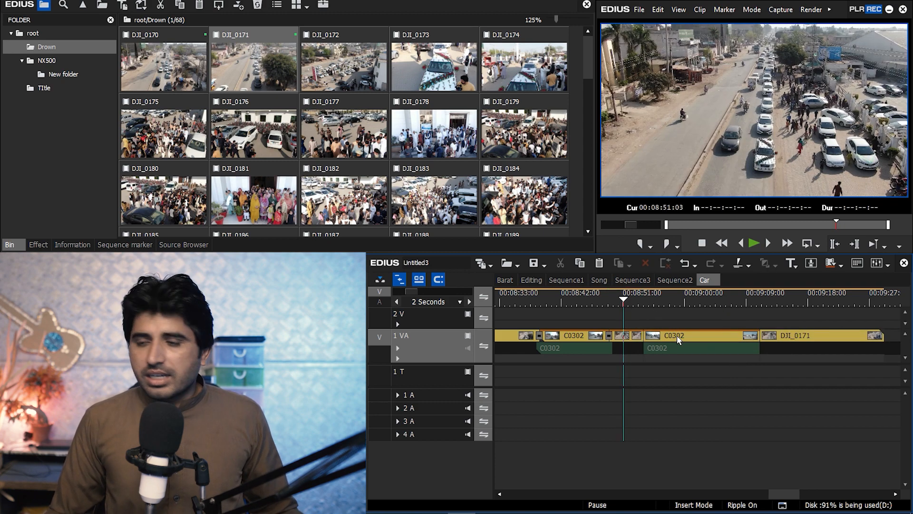
left_click(677, 336)
key("ctrl+p")
key("space")
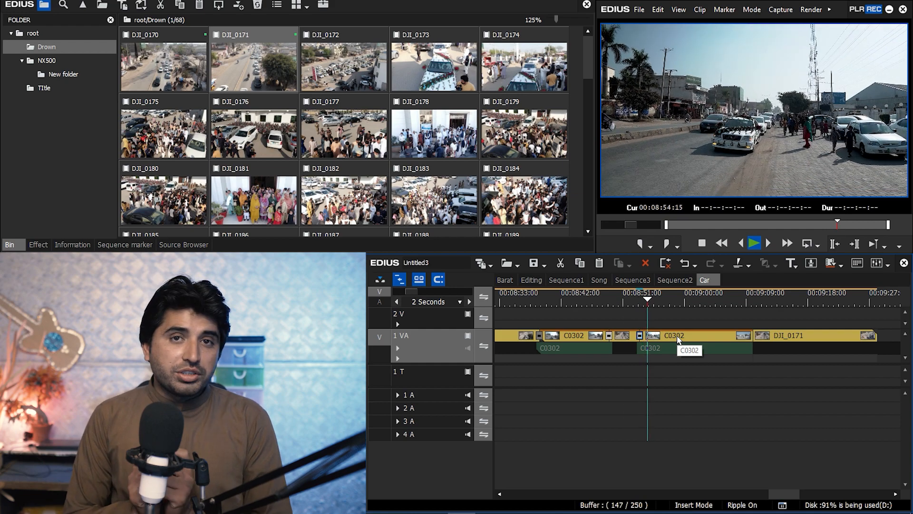
Trim the start of the last DJI_0171 clip up to 00:09:13:19 and join it to C0302 with the default transition.
left_click_drag(683, 300, 778, 310)
left_click(782, 336)
key("c")
key("Delete")
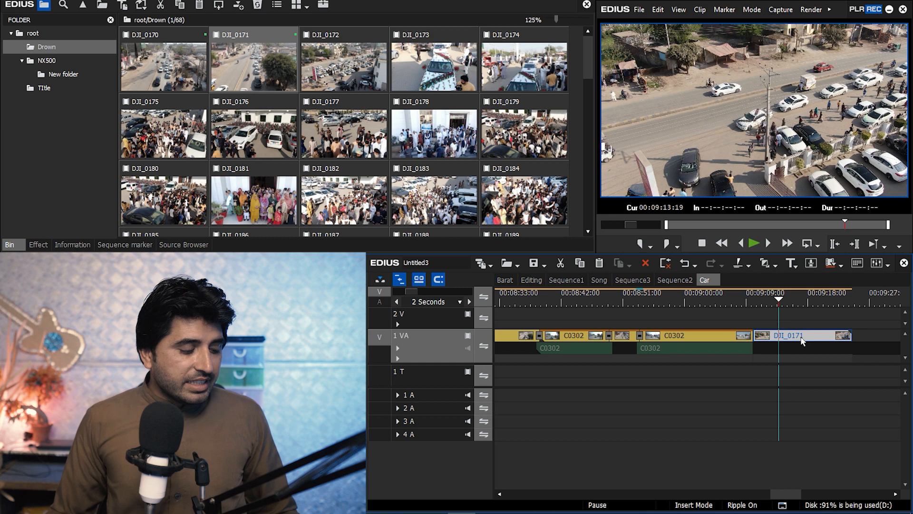
key("ctrl+p")
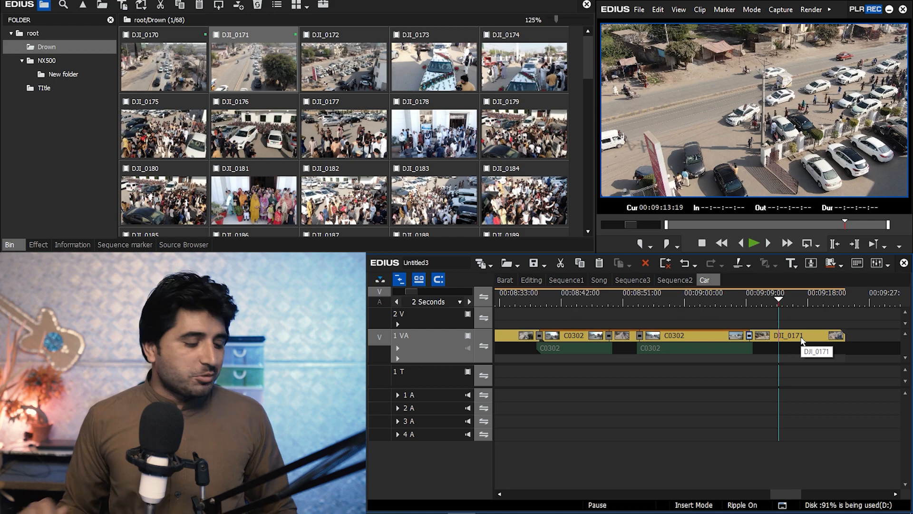
Play back the transition from C0302 into the last DJI_0171 clip to check the timing.
key("a")
key("a")
key("space")
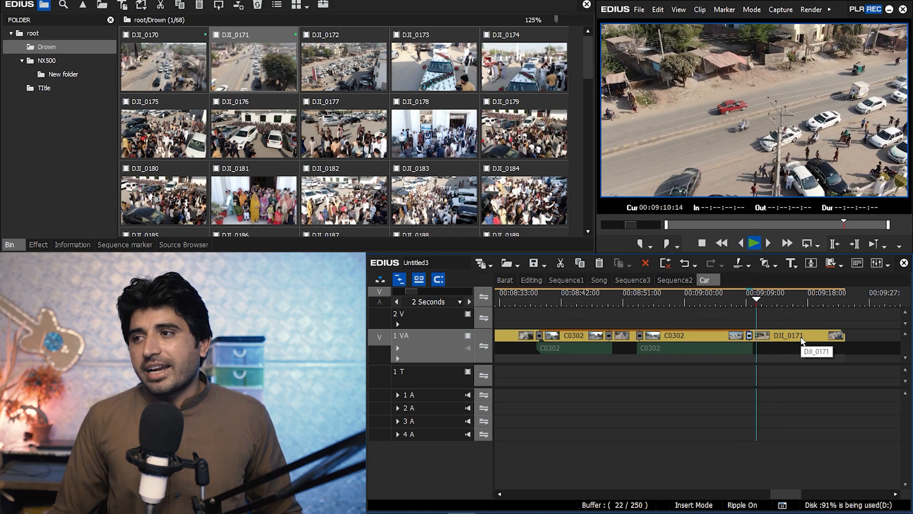
key("space")
left_click(766, 341)
scroll(766, 341, "up", 3)
key("a")
key("a")
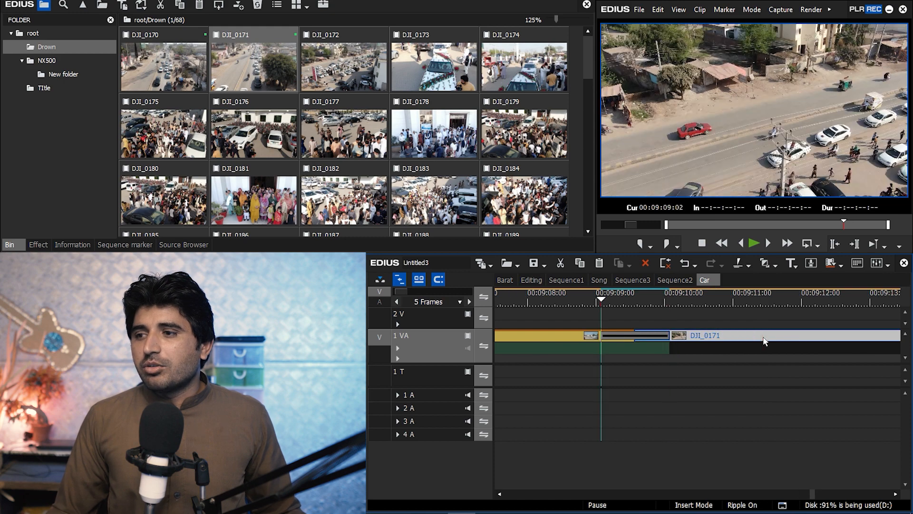
key("space")
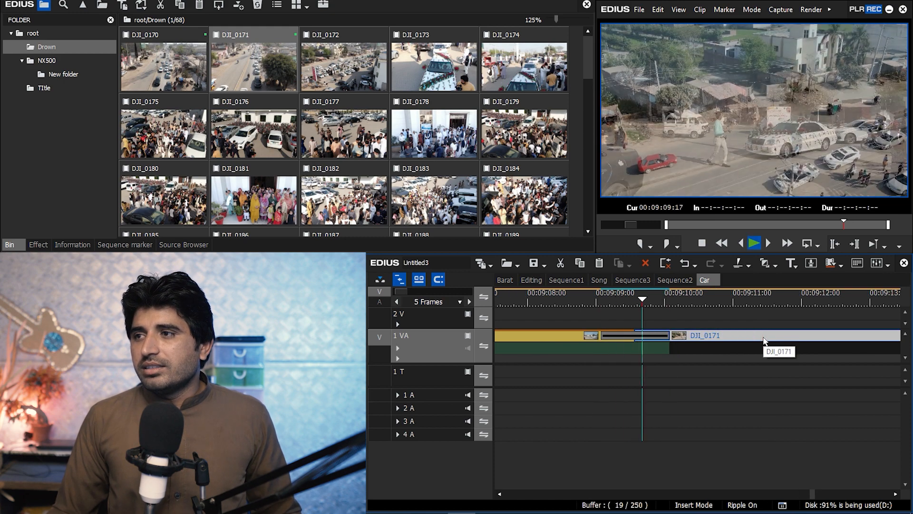
Trim the start of the last DJI_0171 clip up to 00:09:10:24, reapply the default transition from C0302 and play it.
key("space")
key("c")
left_click(715, 338)
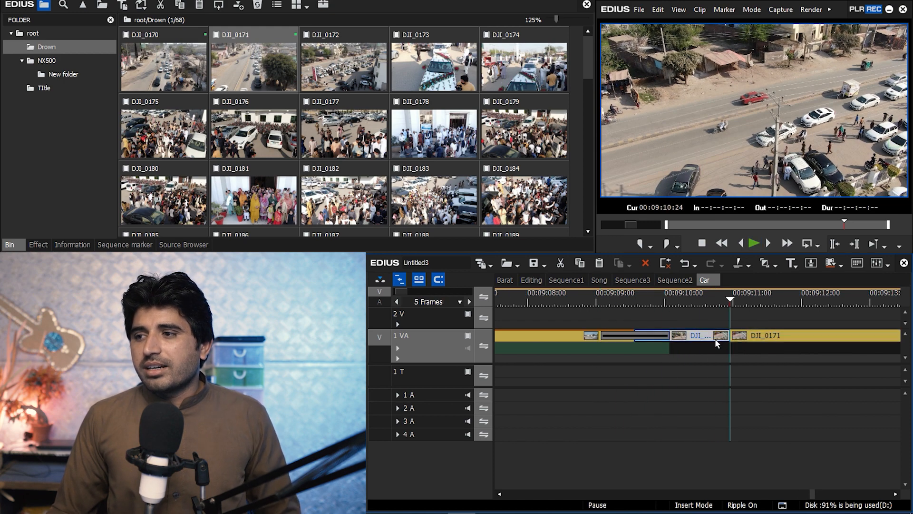
key("Delete")
left_click(763, 333)
key("ctrl+z")
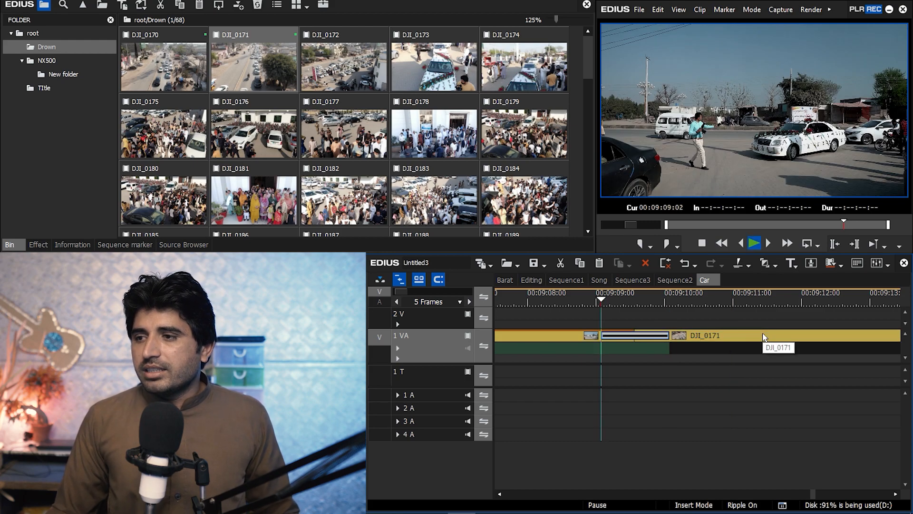
key("space")
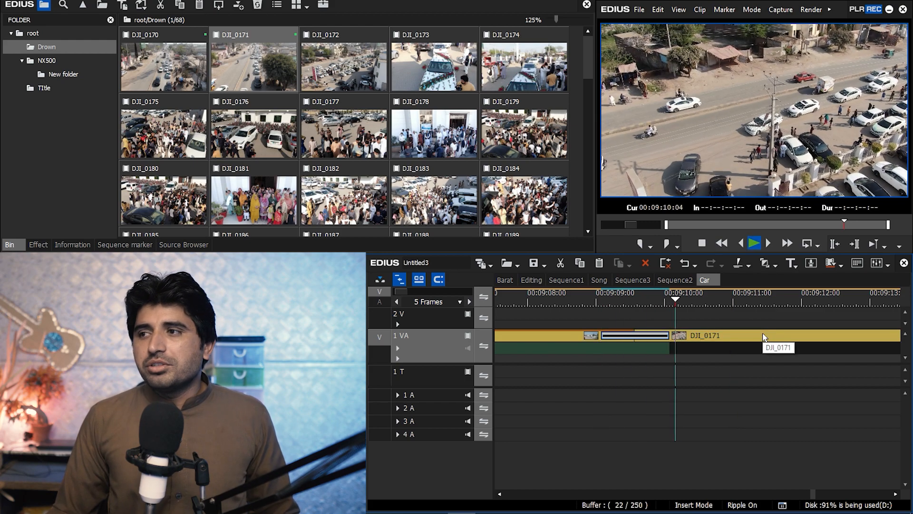
Move the playhead to the end of DJI_0171 at 00:09:21:16 and preview the bin clip DJI_0172 up to 00:00:36:02.
scroll(849, 347, "down", 9)
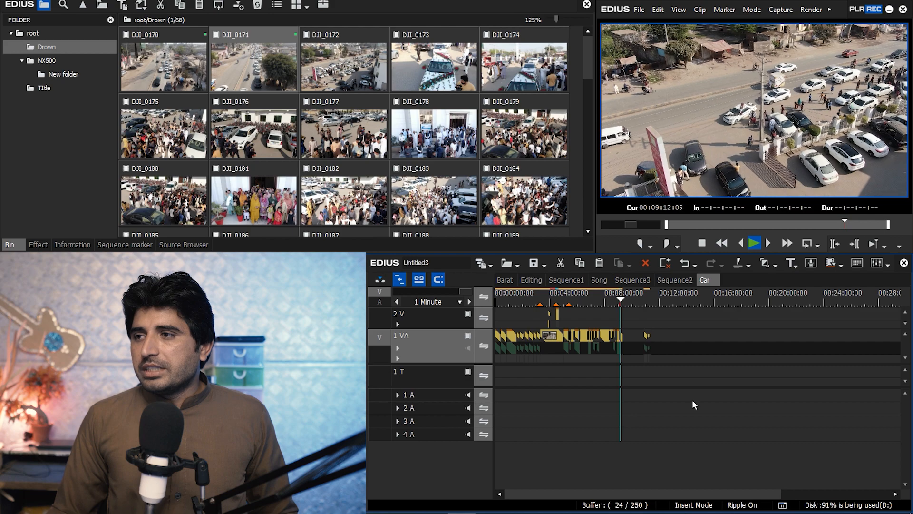
scroll(736, 366, "up", 3)
scroll(654, 309, "up", 2)
left_click_drag(645, 299, 677, 304)
scroll(754, 359, "down", 3)
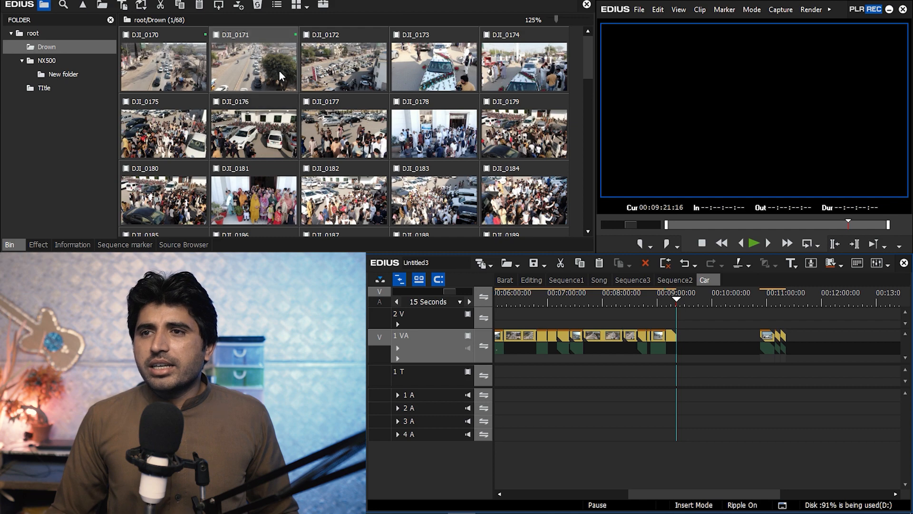
double_click(352, 68)
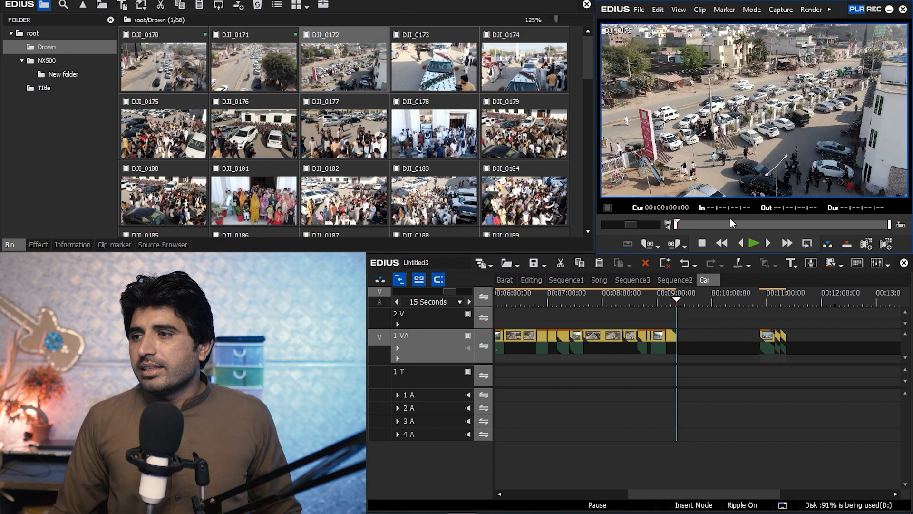
left_click_drag(681, 223, 867, 223)
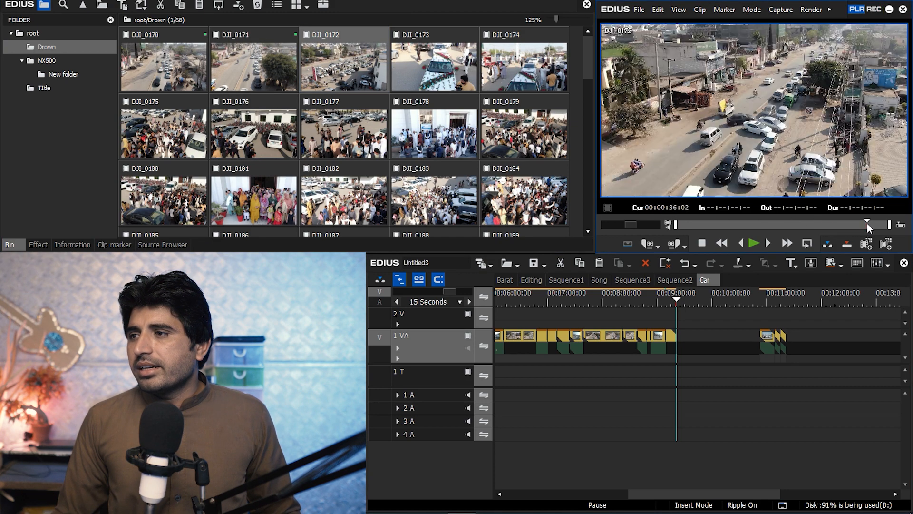
left_click(778, 478)
scroll(756, 440, "down", 3)
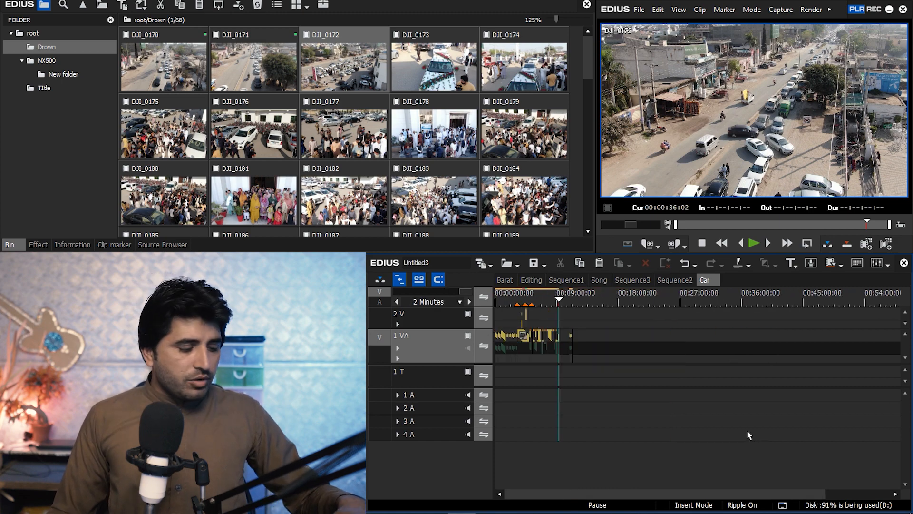